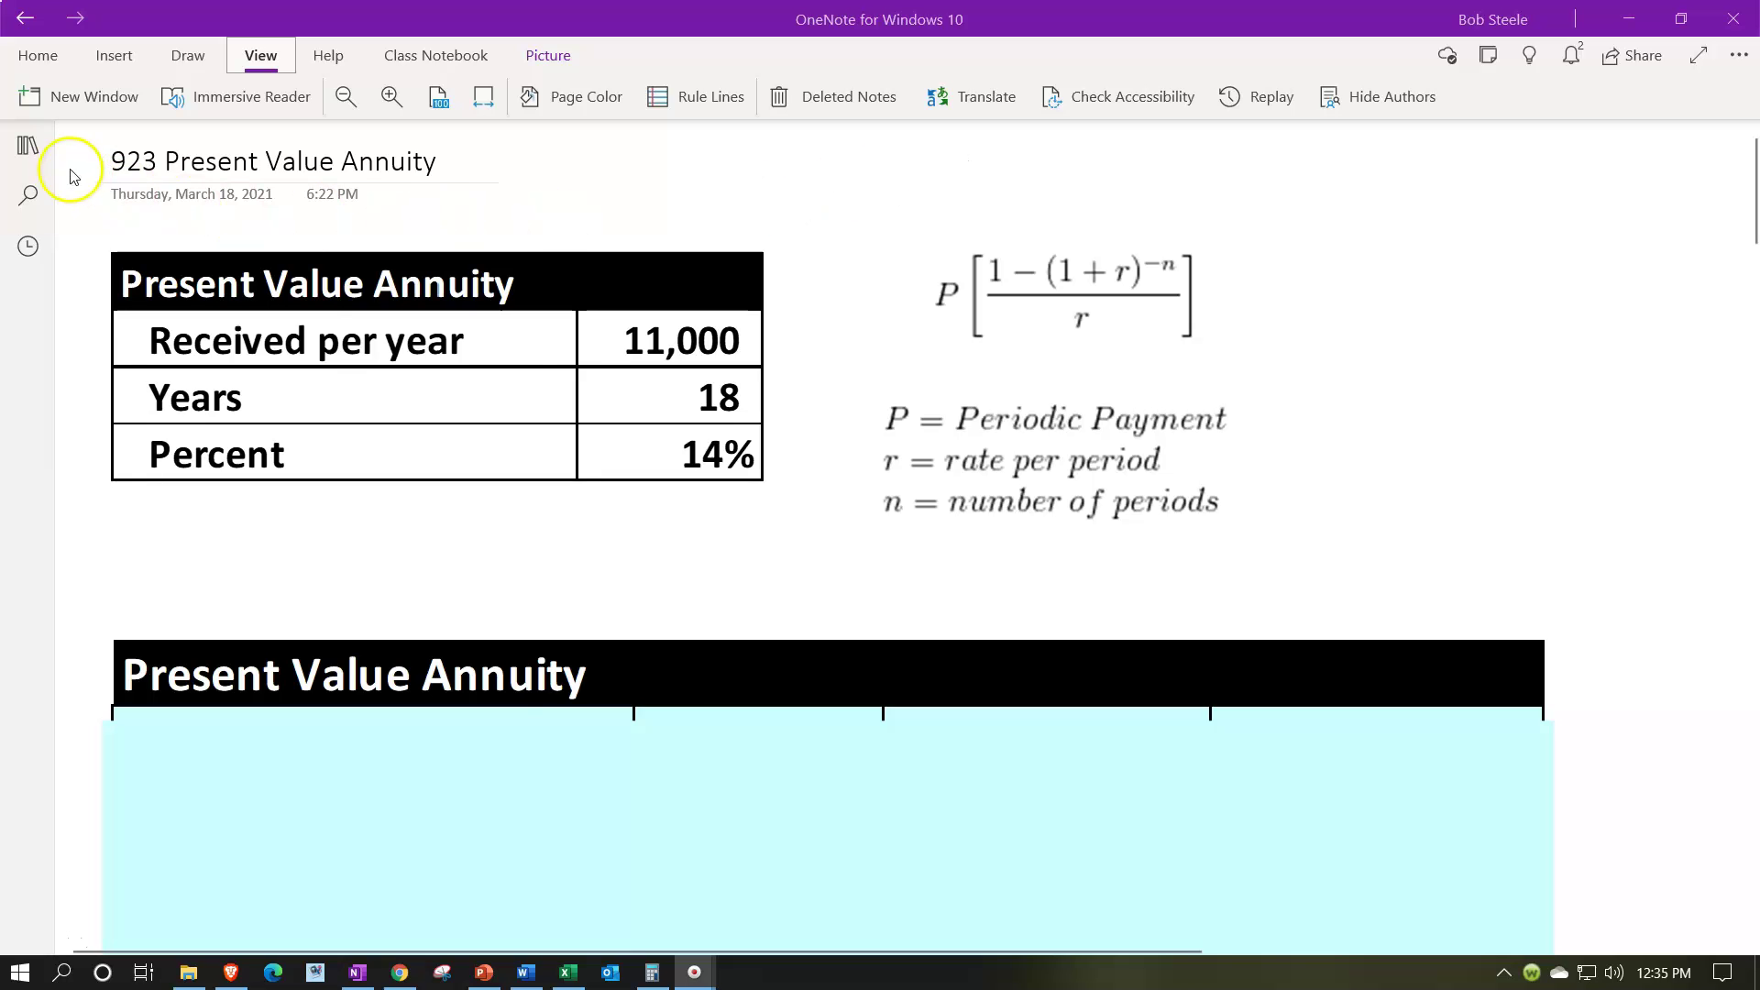
Show the Corporate Finance notebook's sections and pages beside the 923 Present Value Annuity page
{"action": "left_click", "coordinate": [42, 151]}
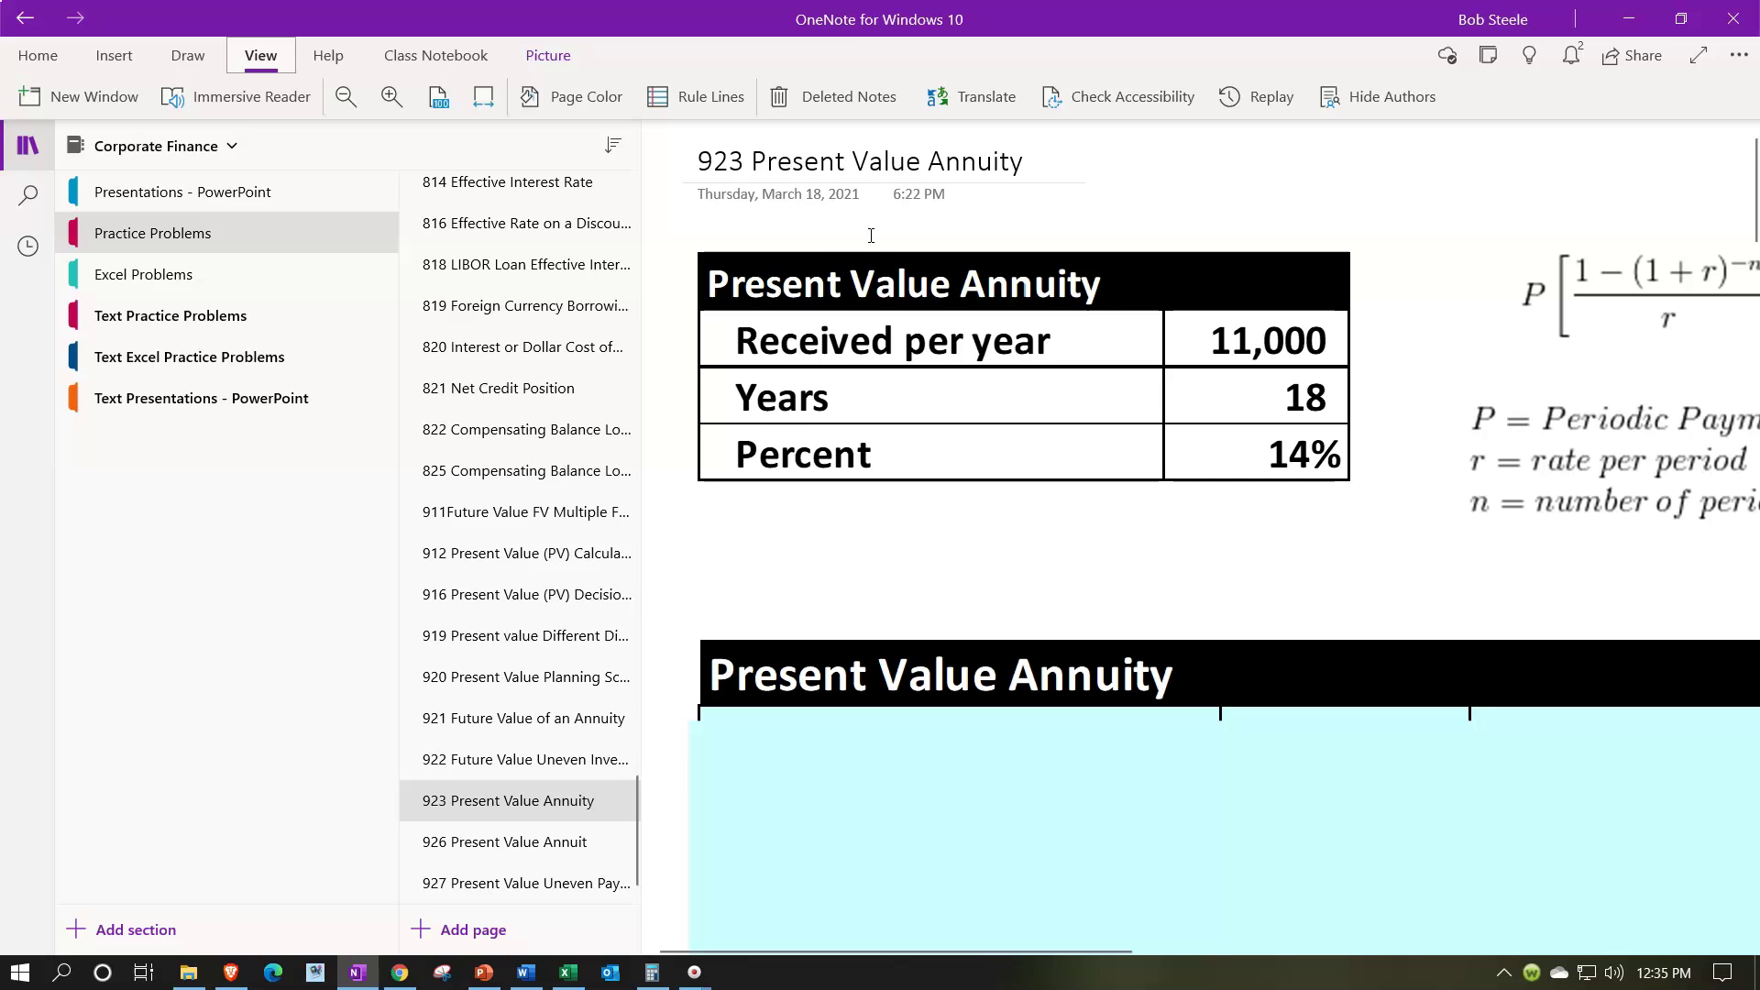
{"action": "left_click", "coordinate": [248, 119]}
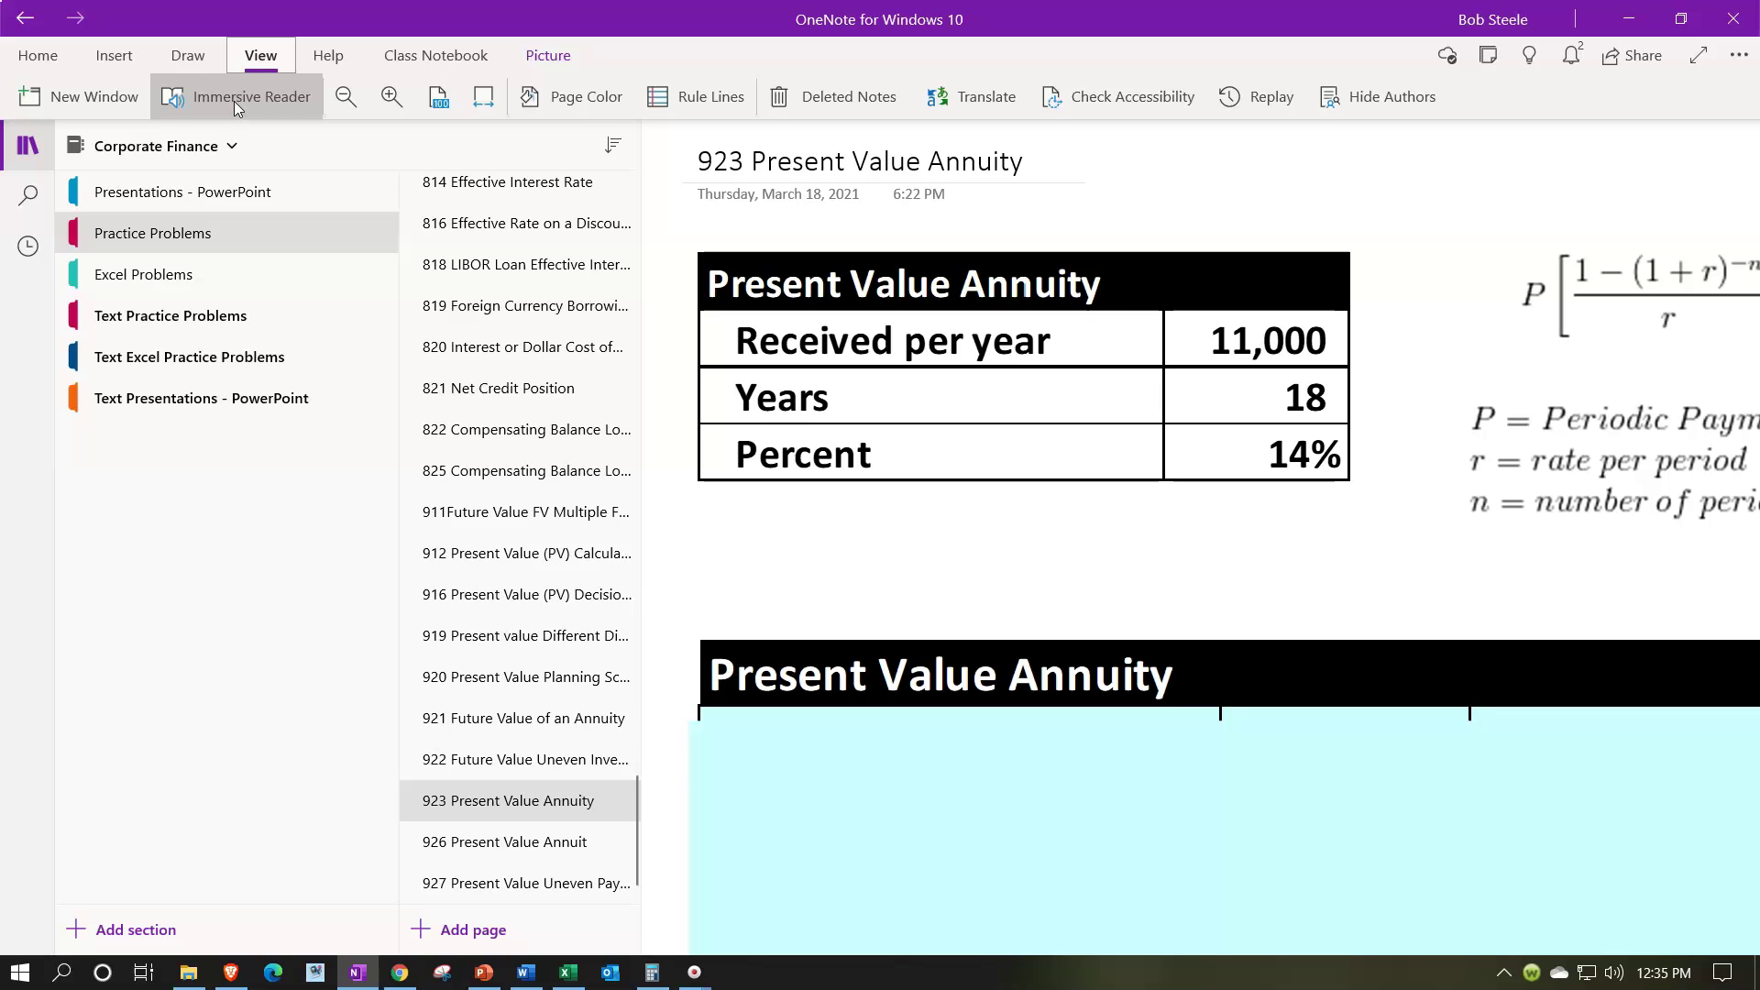
Collapse the navigation pane and scroll through the annuity formula, inputs and empty table
{"action": "left_click", "coordinate": [26, 152]}
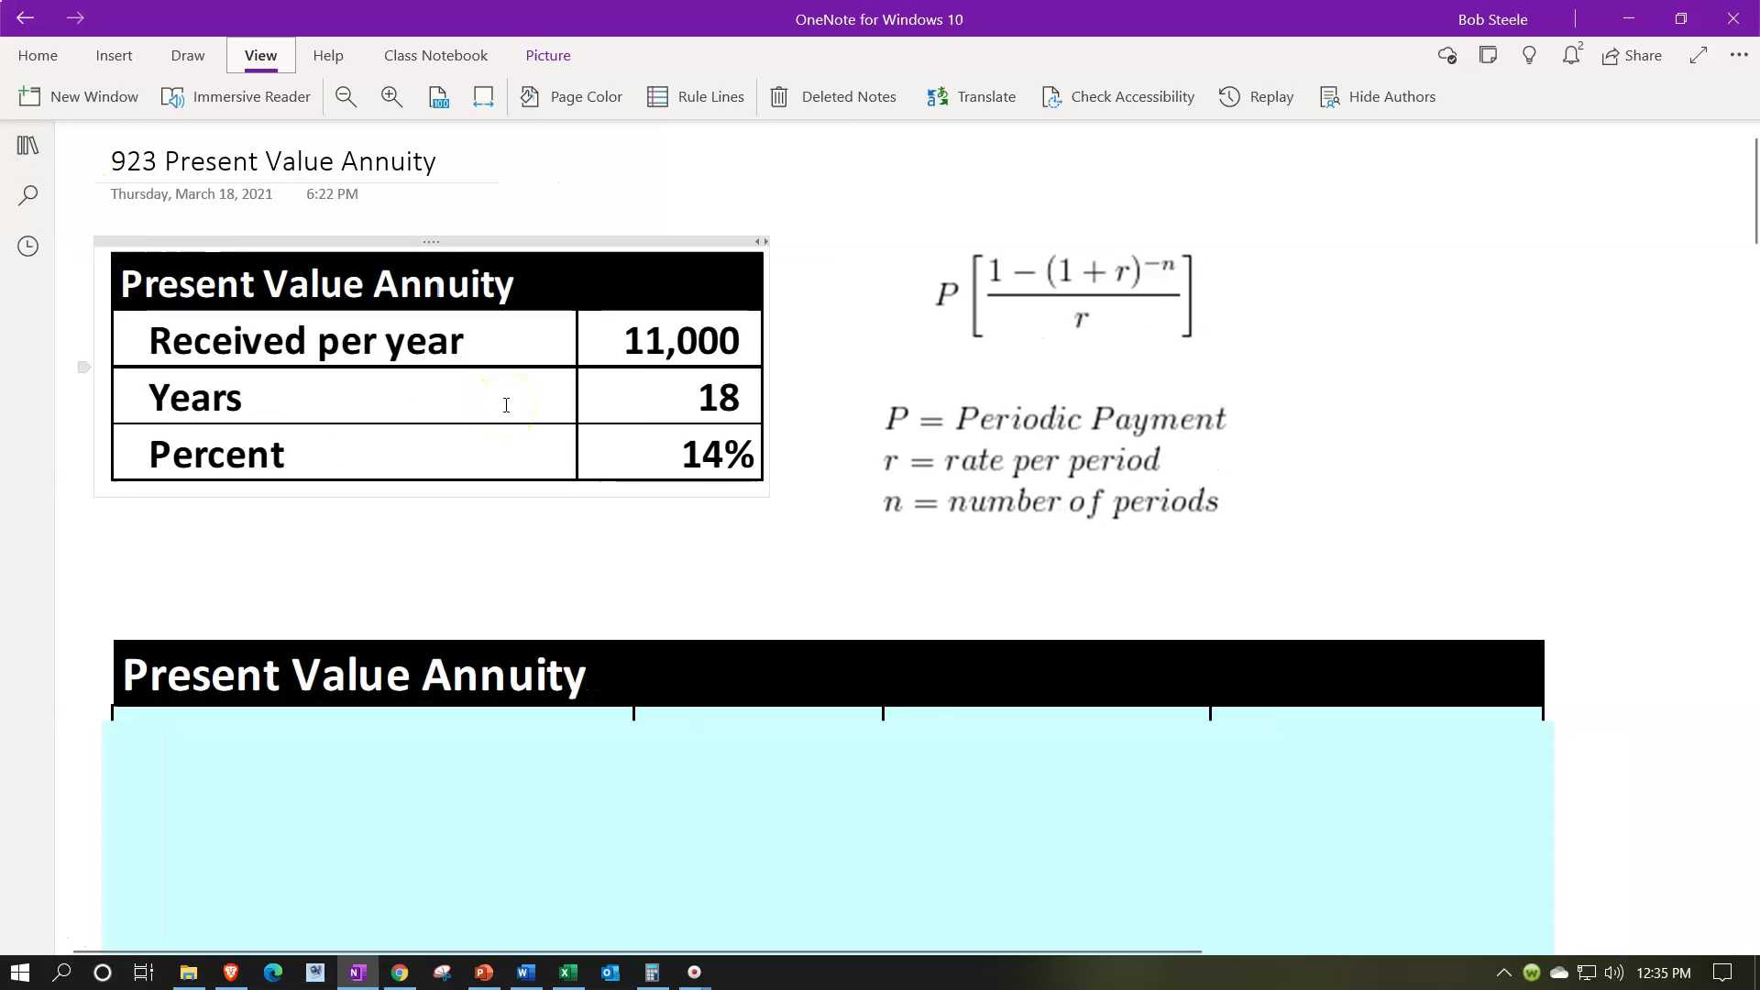
{"action": "scroll", "coordinate": [506, 405], "scroll_direction": "down", "scroll_amount": 3}
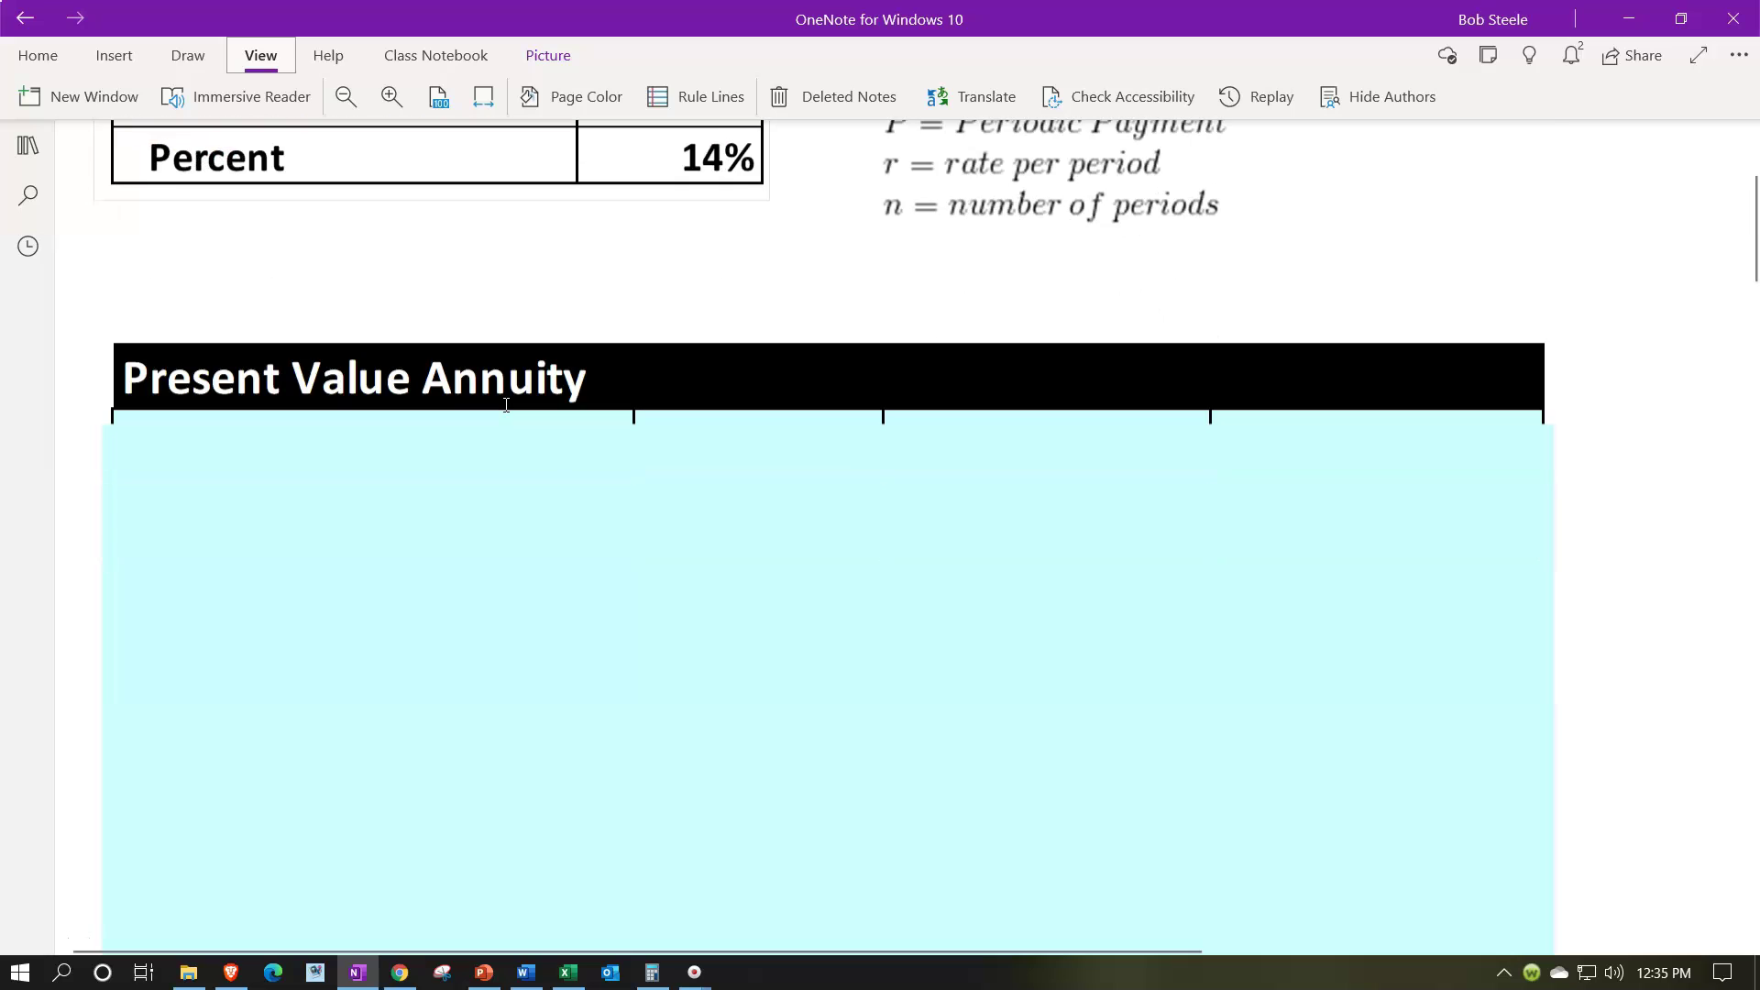
{"action": "scroll", "coordinate": [506, 405], "scroll_direction": "up", "scroll_amount": 2}
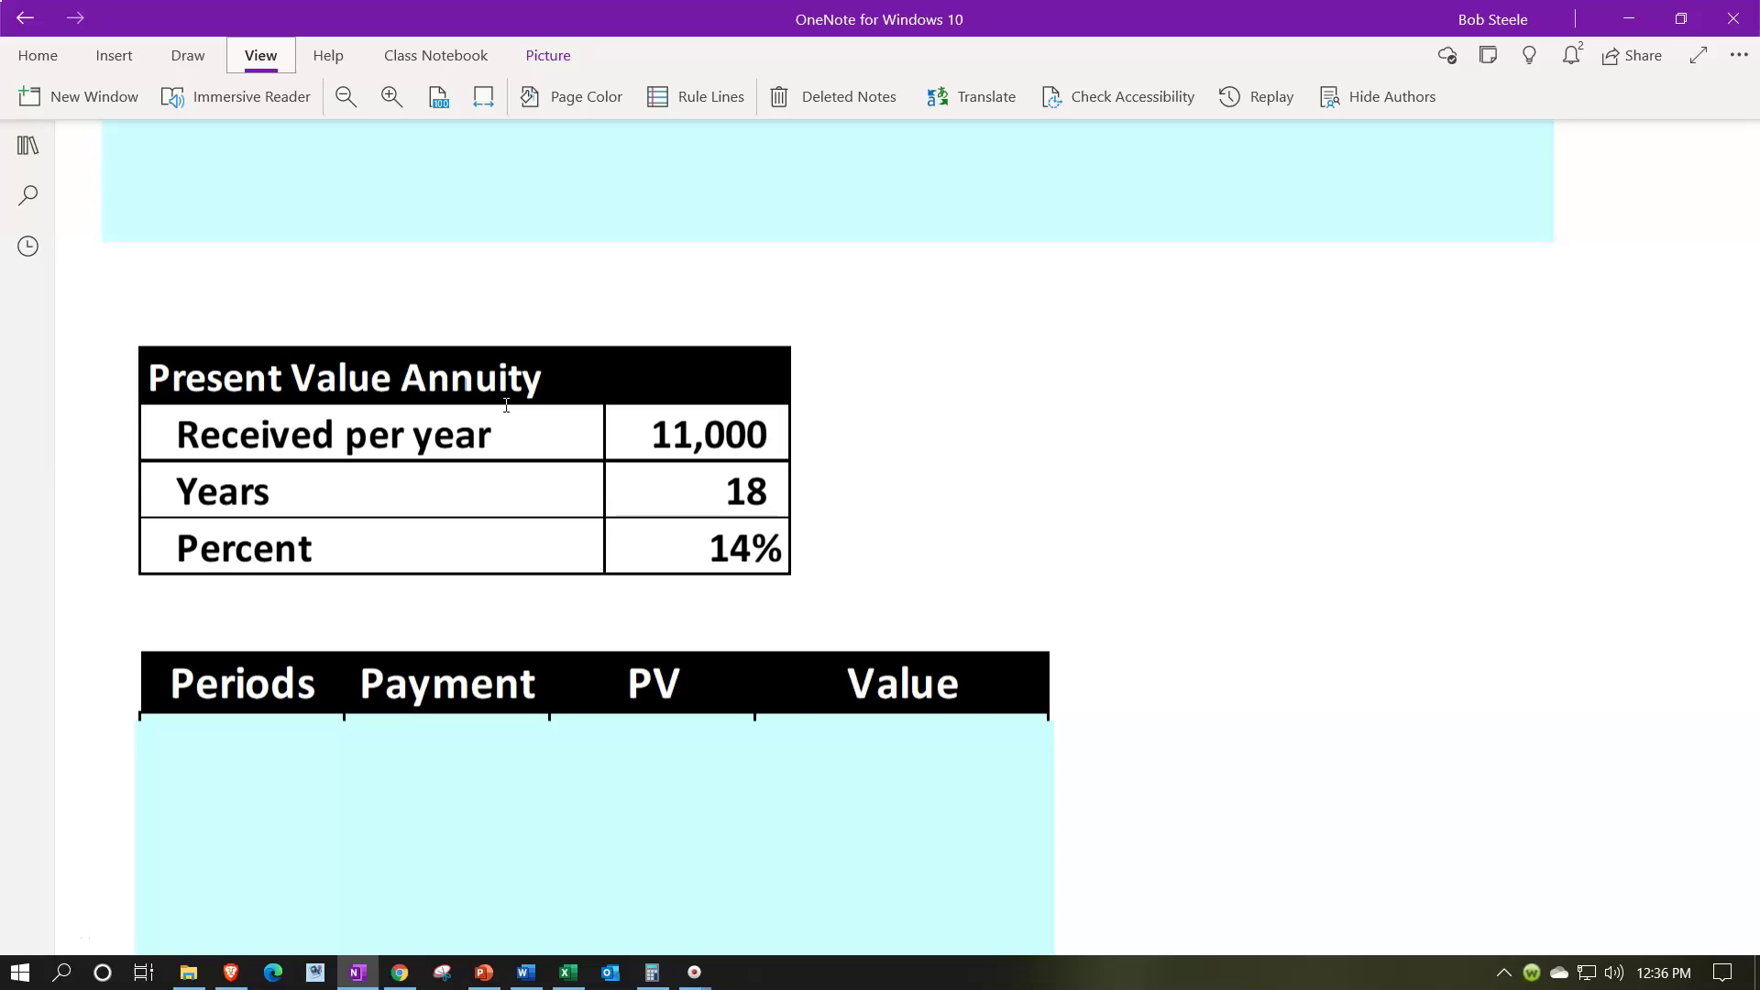
{"action": "scroll", "coordinate": [505, 405], "scroll_direction": "down", "scroll_amount": 10}
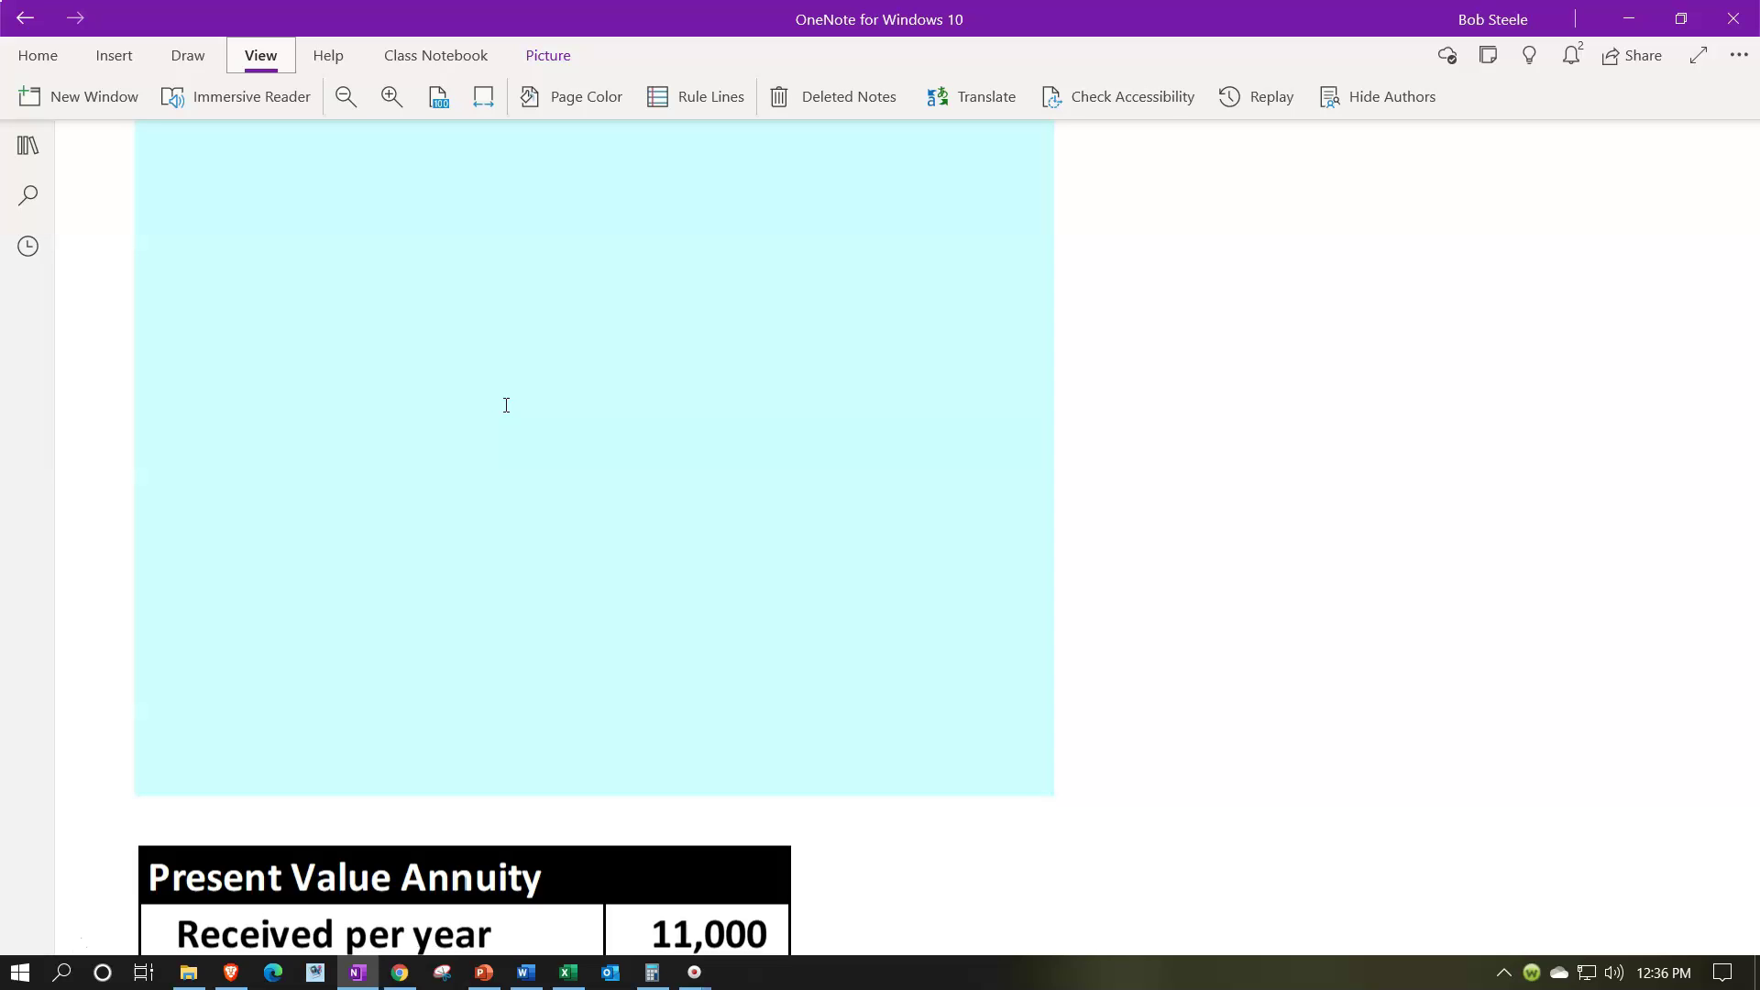
{"action": "scroll", "coordinate": [506, 405], "scroll_direction": "down", "scroll_amount": 8}
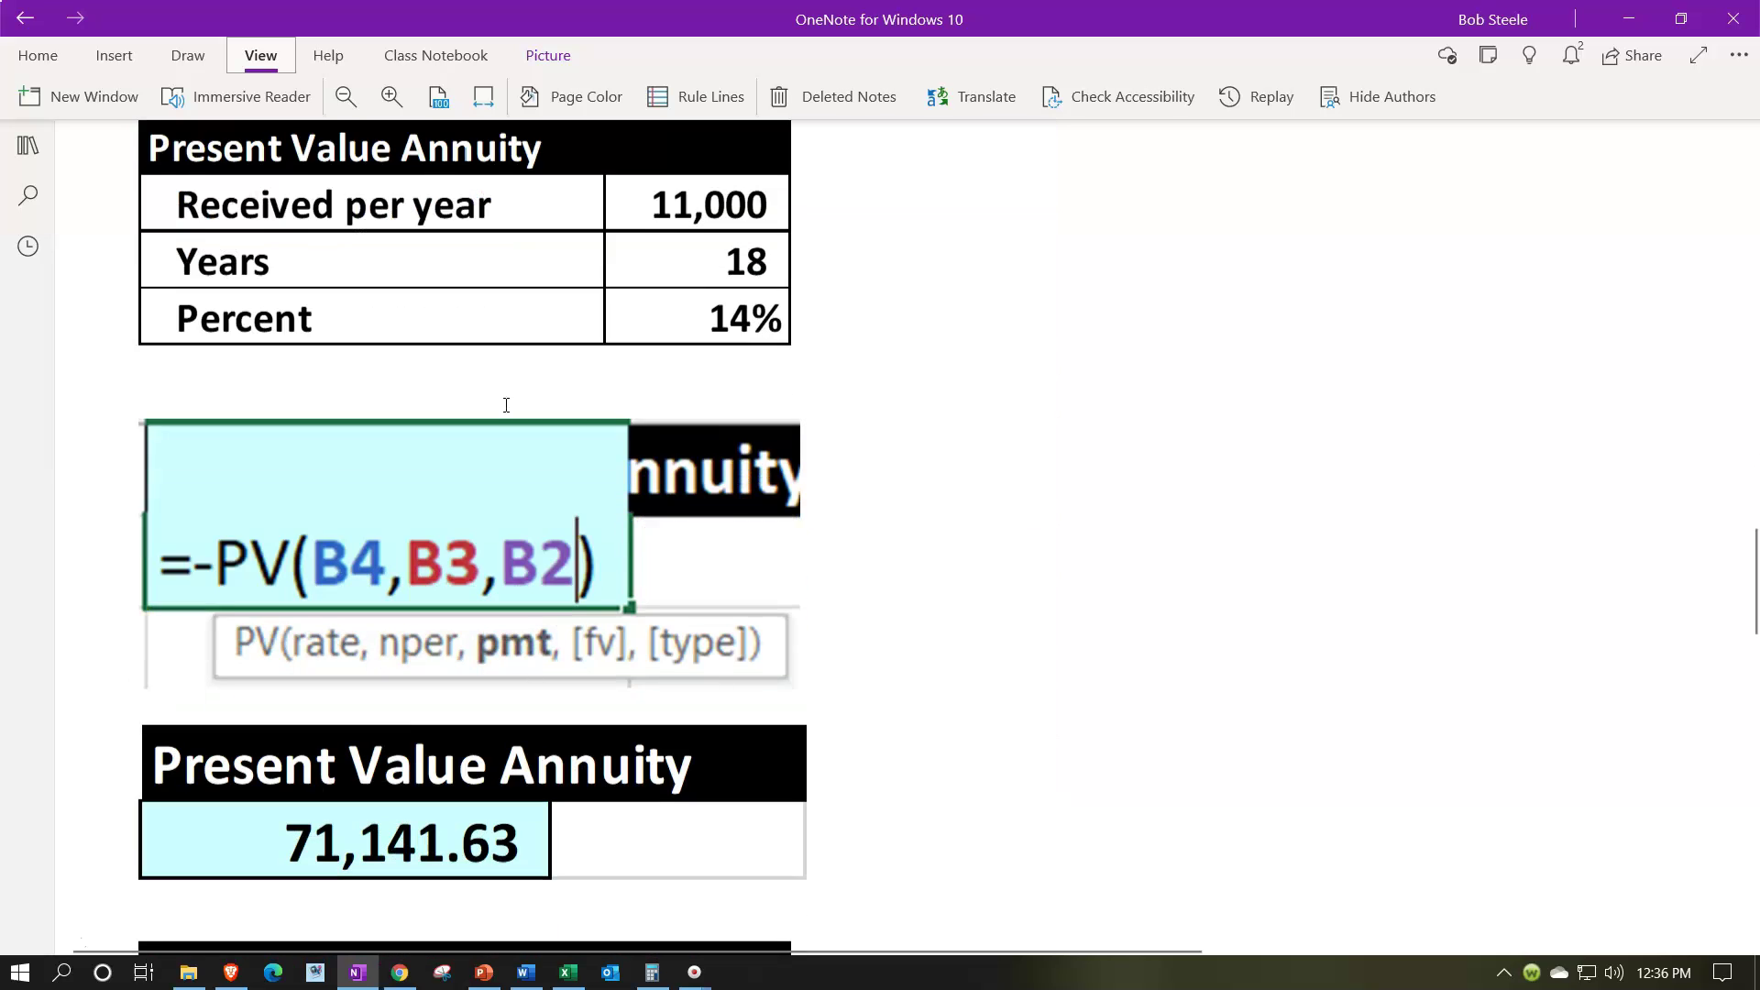
{"action": "scroll", "coordinate": [506, 405], "scroll_direction": "down", "scroll_amount": 5}
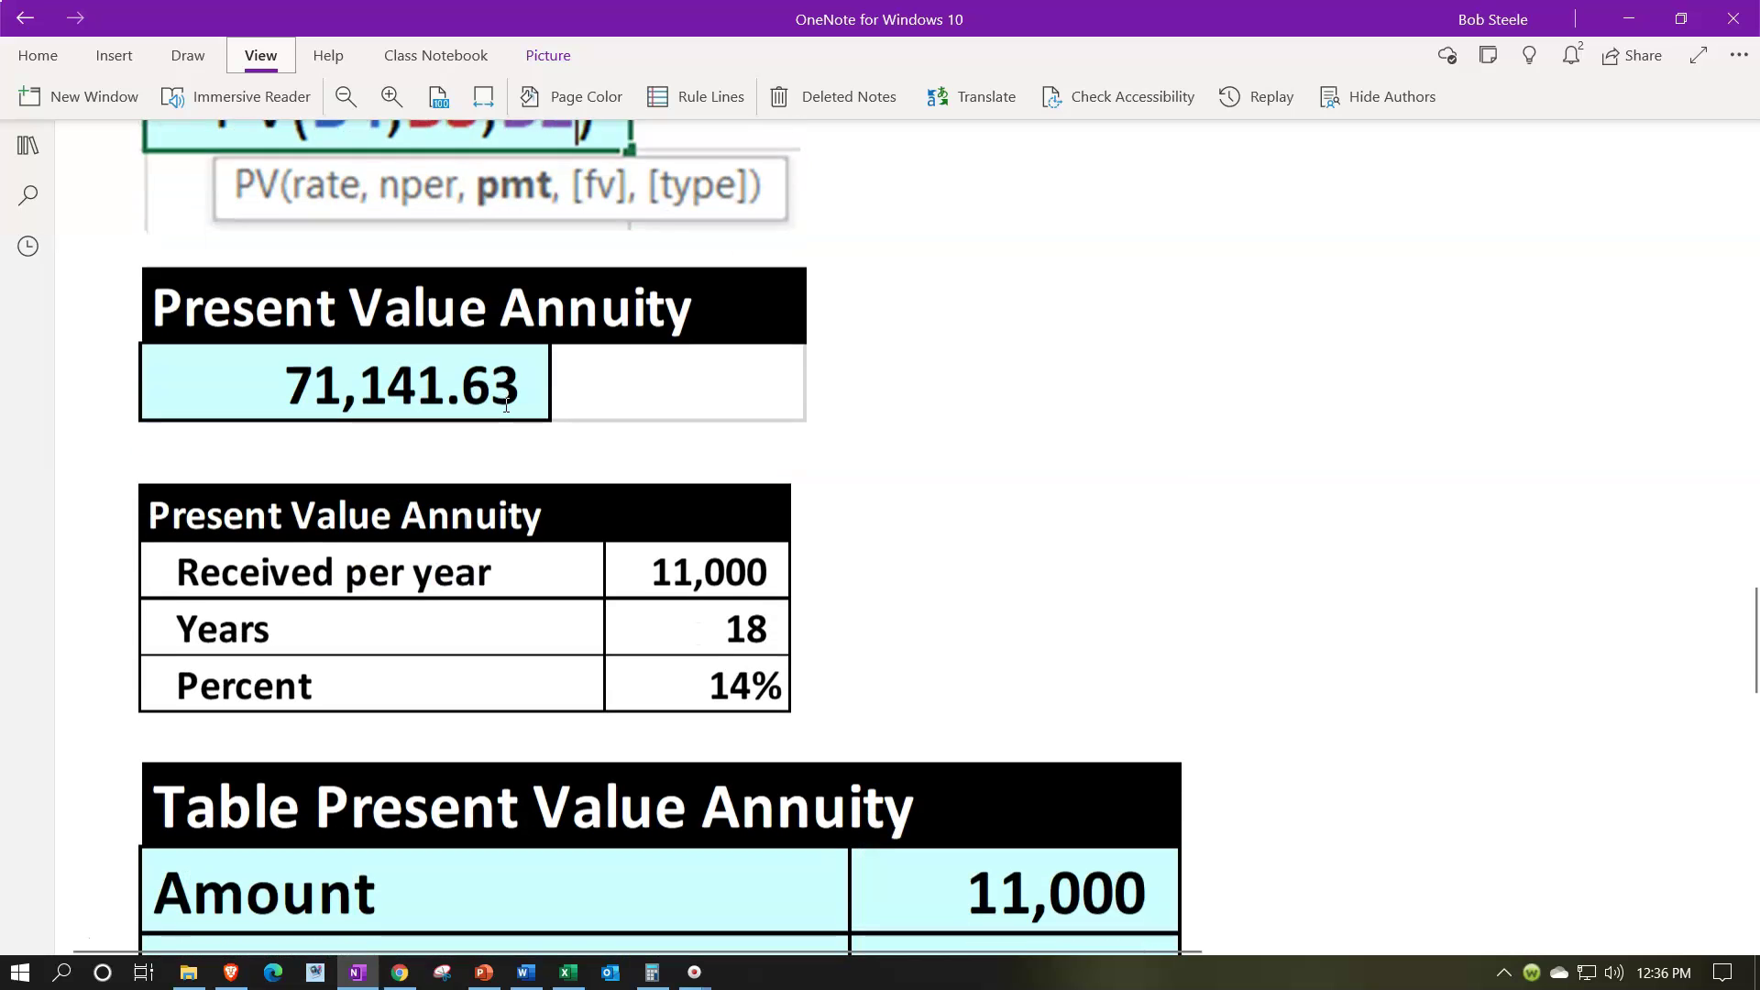
{"action": "scroll", "coordinate": [506, 405], "scroll_direction": "down", "scroll_amount": 3}
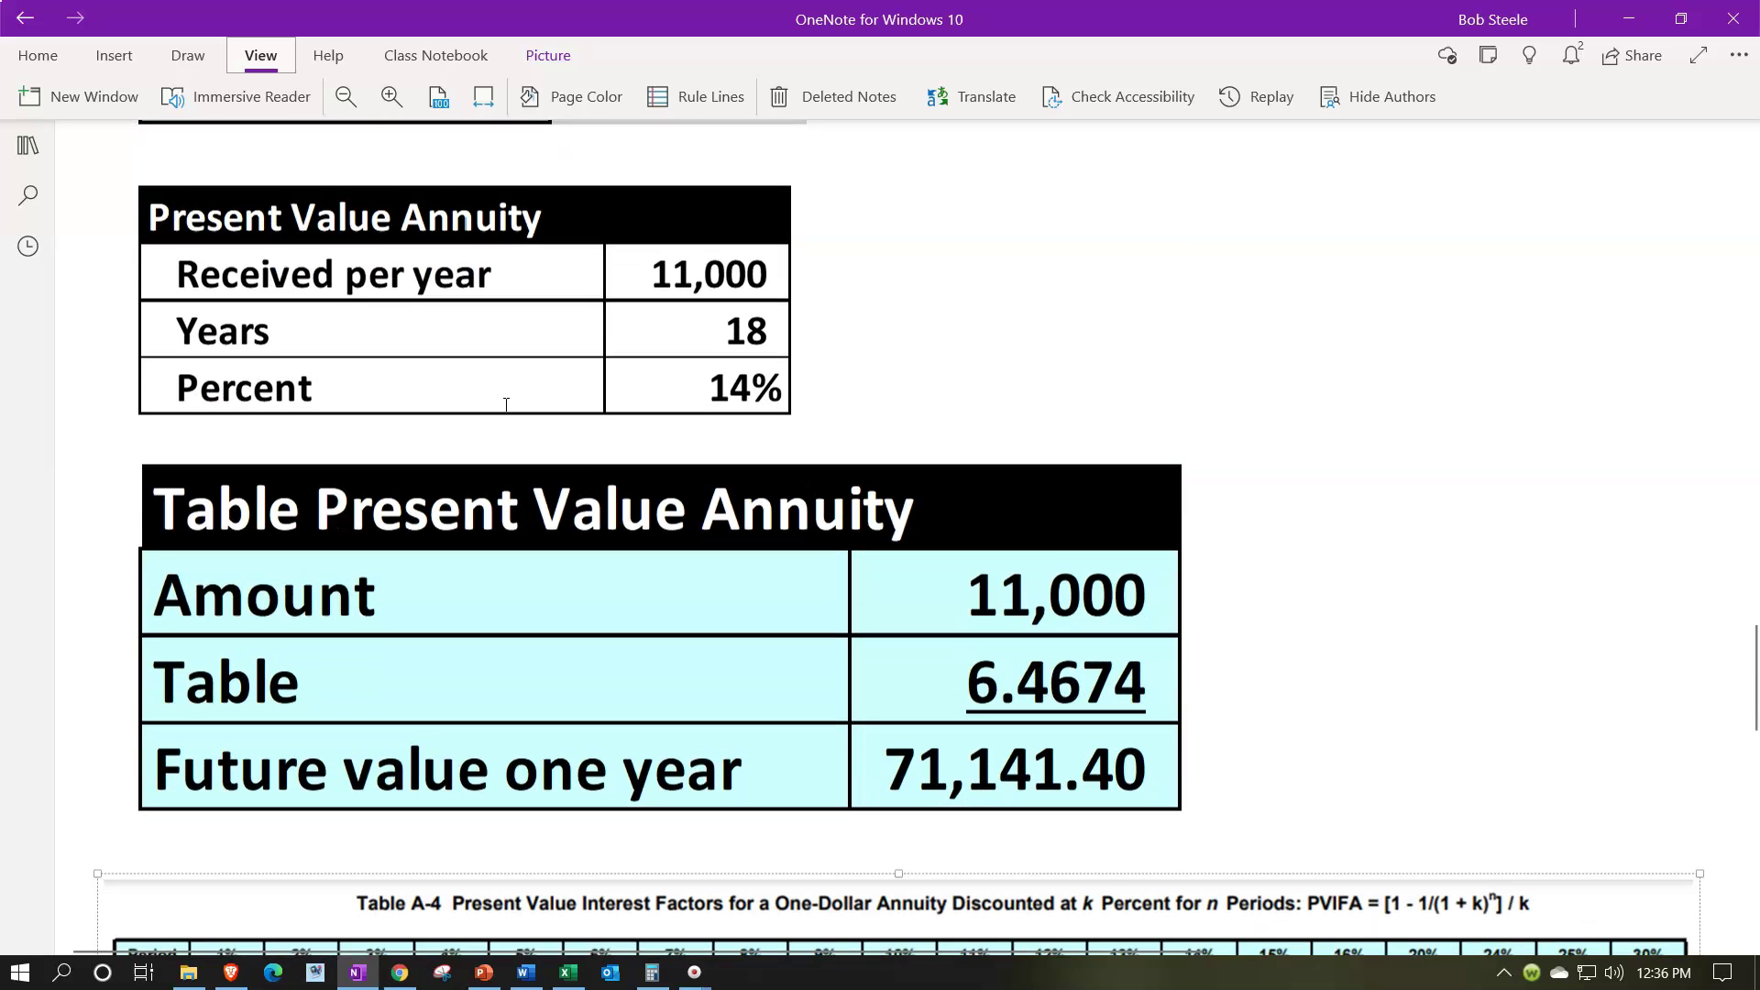
{"action": "scroll", "coordinate": [506, 405], "scroll_direction": "up", "scroll_amount": 20}
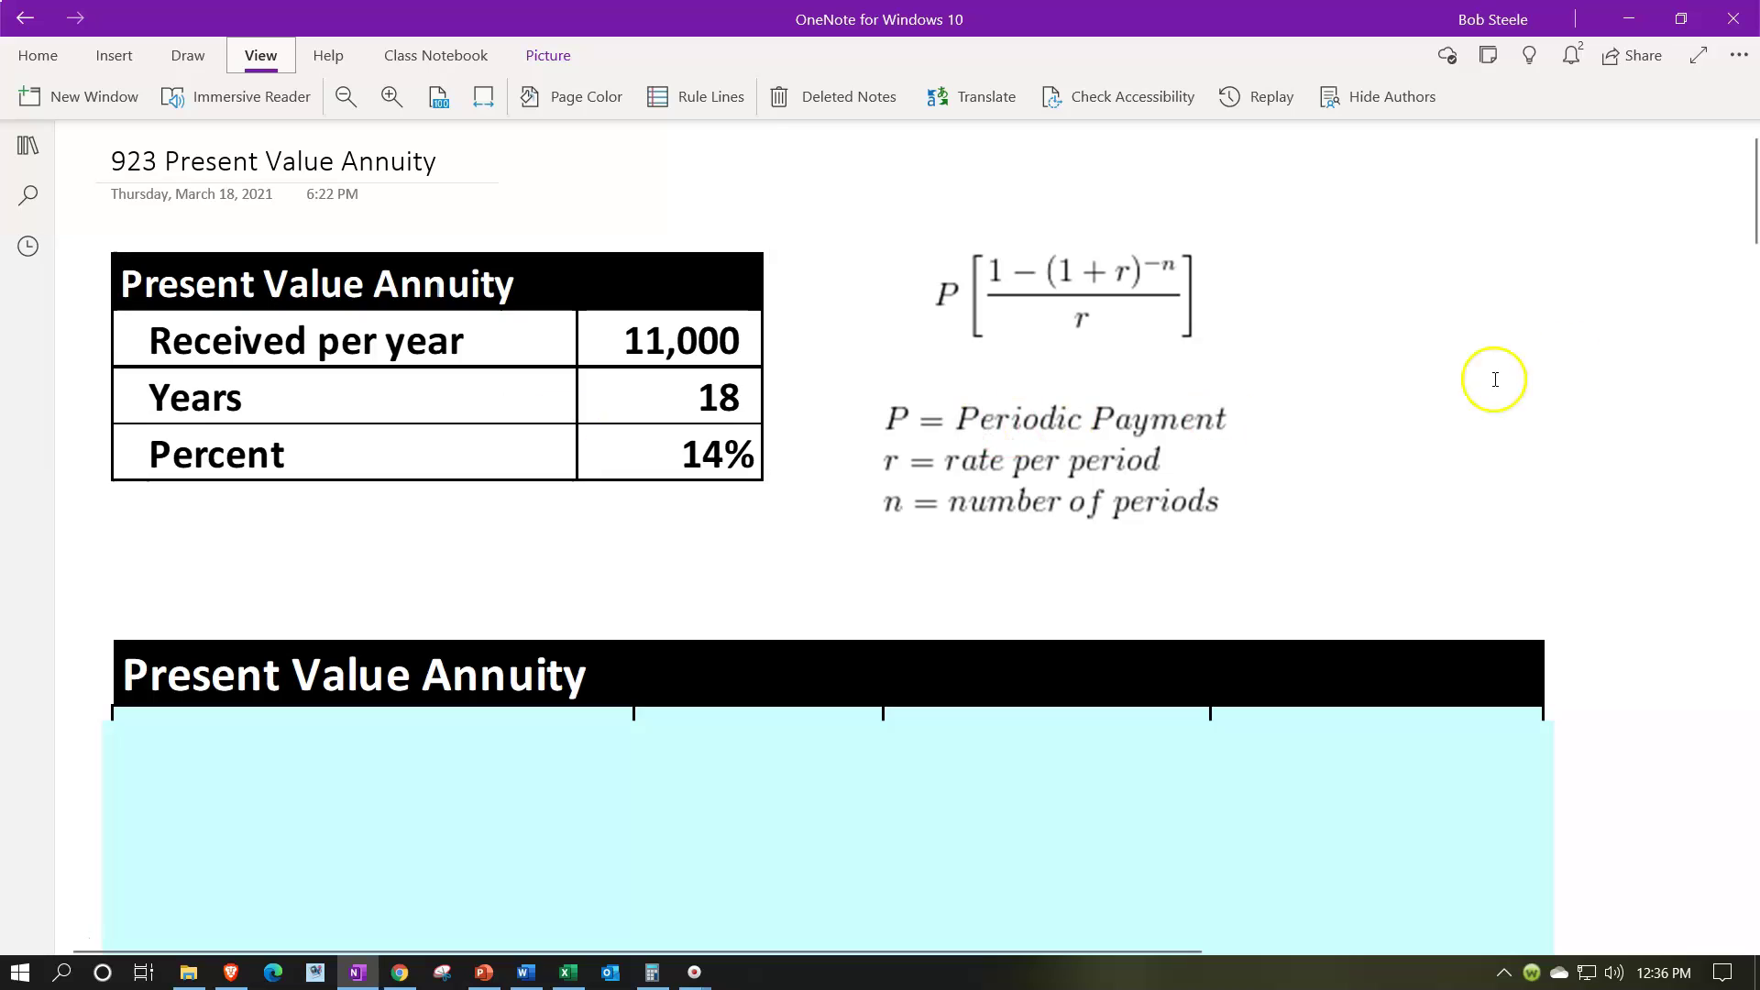
Compute 11000*18 = 198,000 in Calculator, then move it off the OneNote page
{"action": "key", "text": "alt+Tab"}
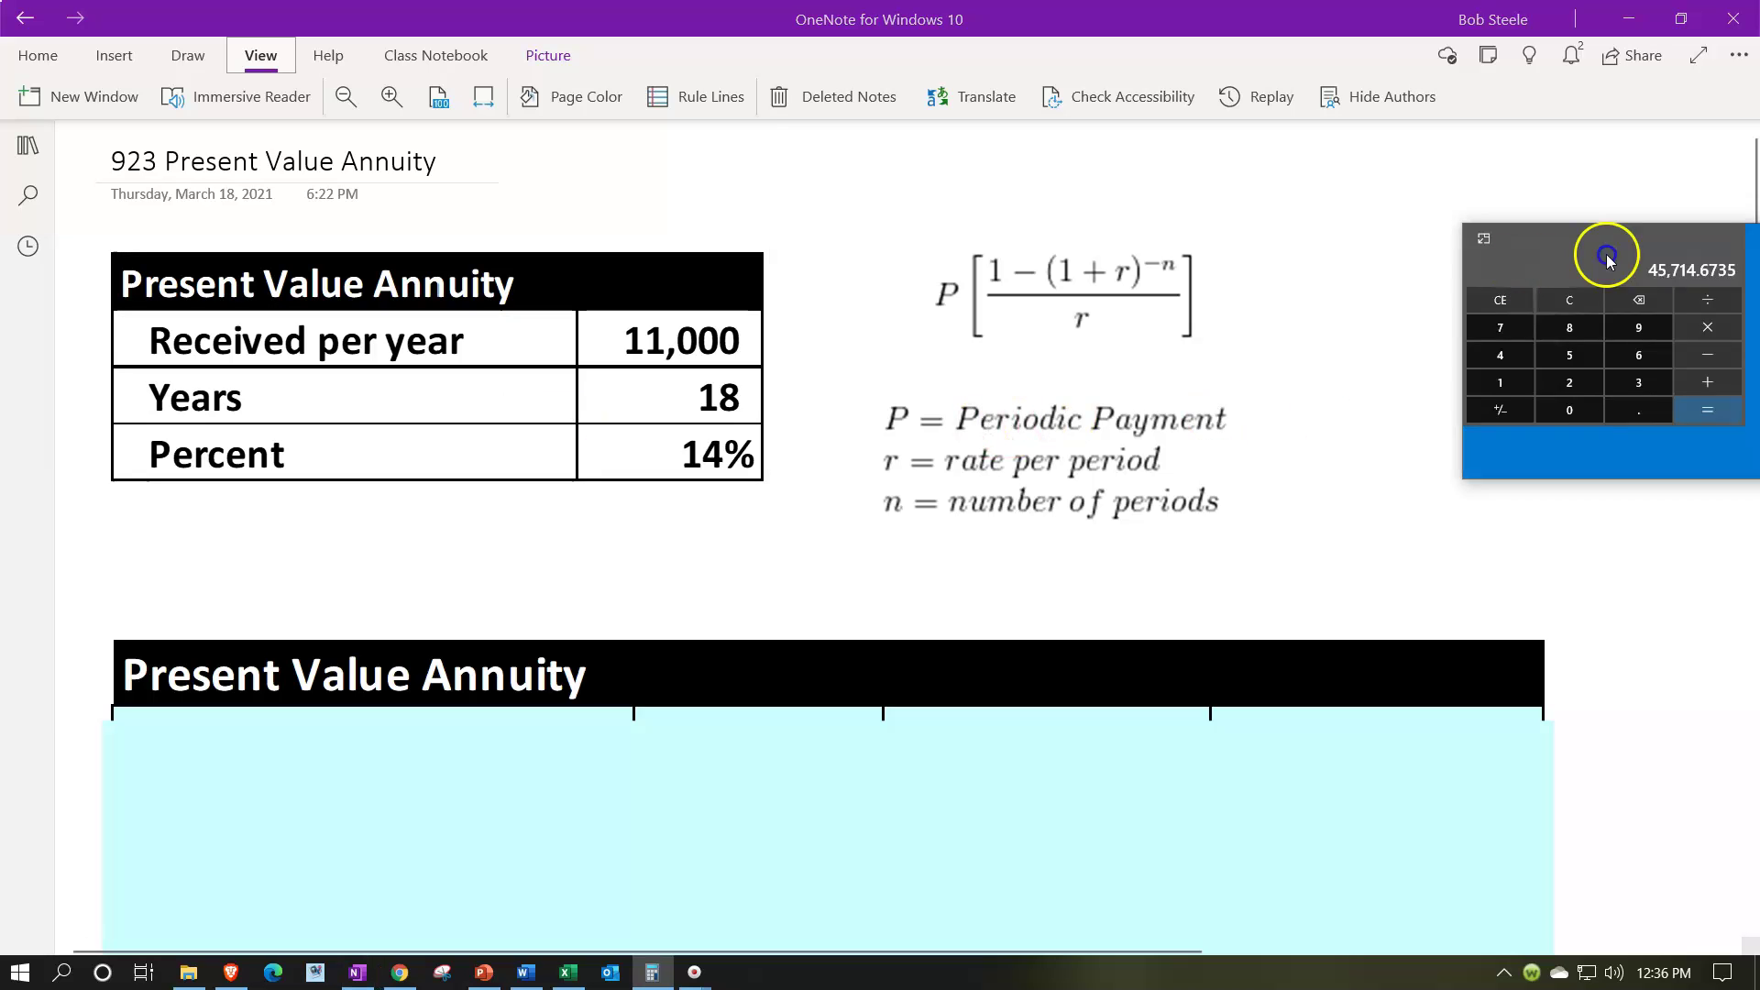
{"action": "left_click_drag", "start_coordinate": [1606, 247], "coordinate": [1469, 328]}
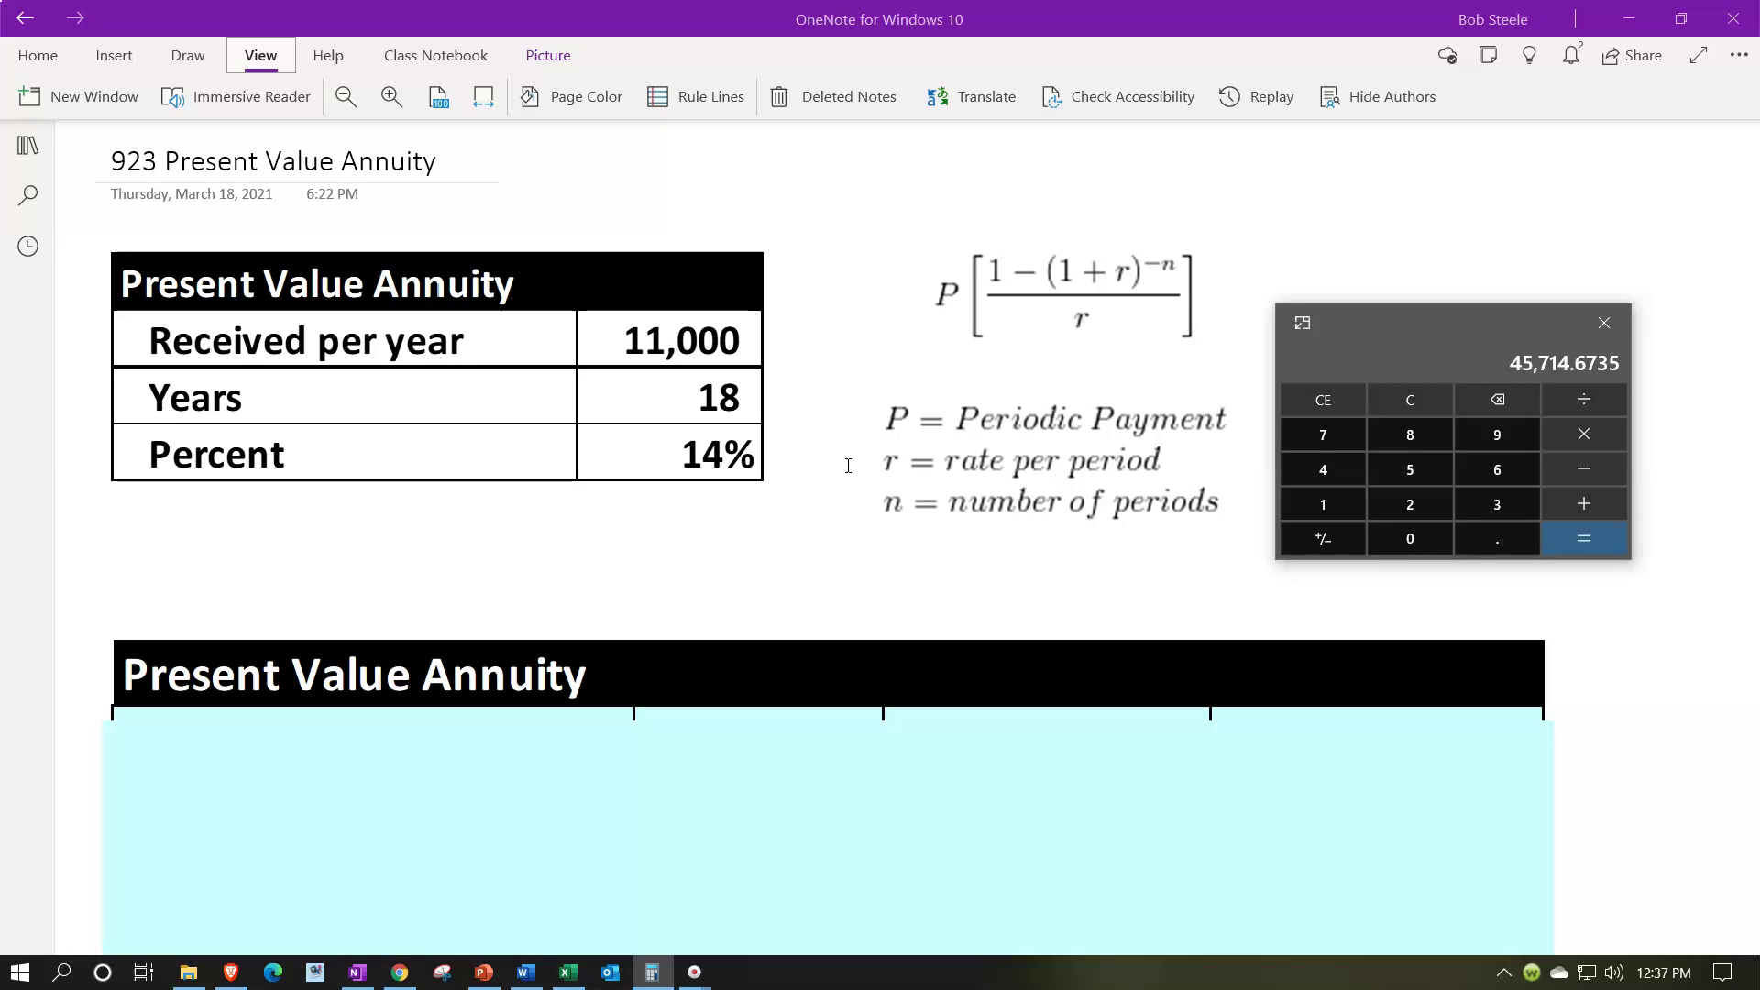
{"action": "left_click", "coordinate": [1411, 399]}
{"action": "type", "text": "11000"}
{"action": "type", "text": "*18"}
{"action": "key", "text": "Return"}
{"action": "left_click_drag", "start_coordinate": [1382, 328], "coordinate": [1759, 280]}
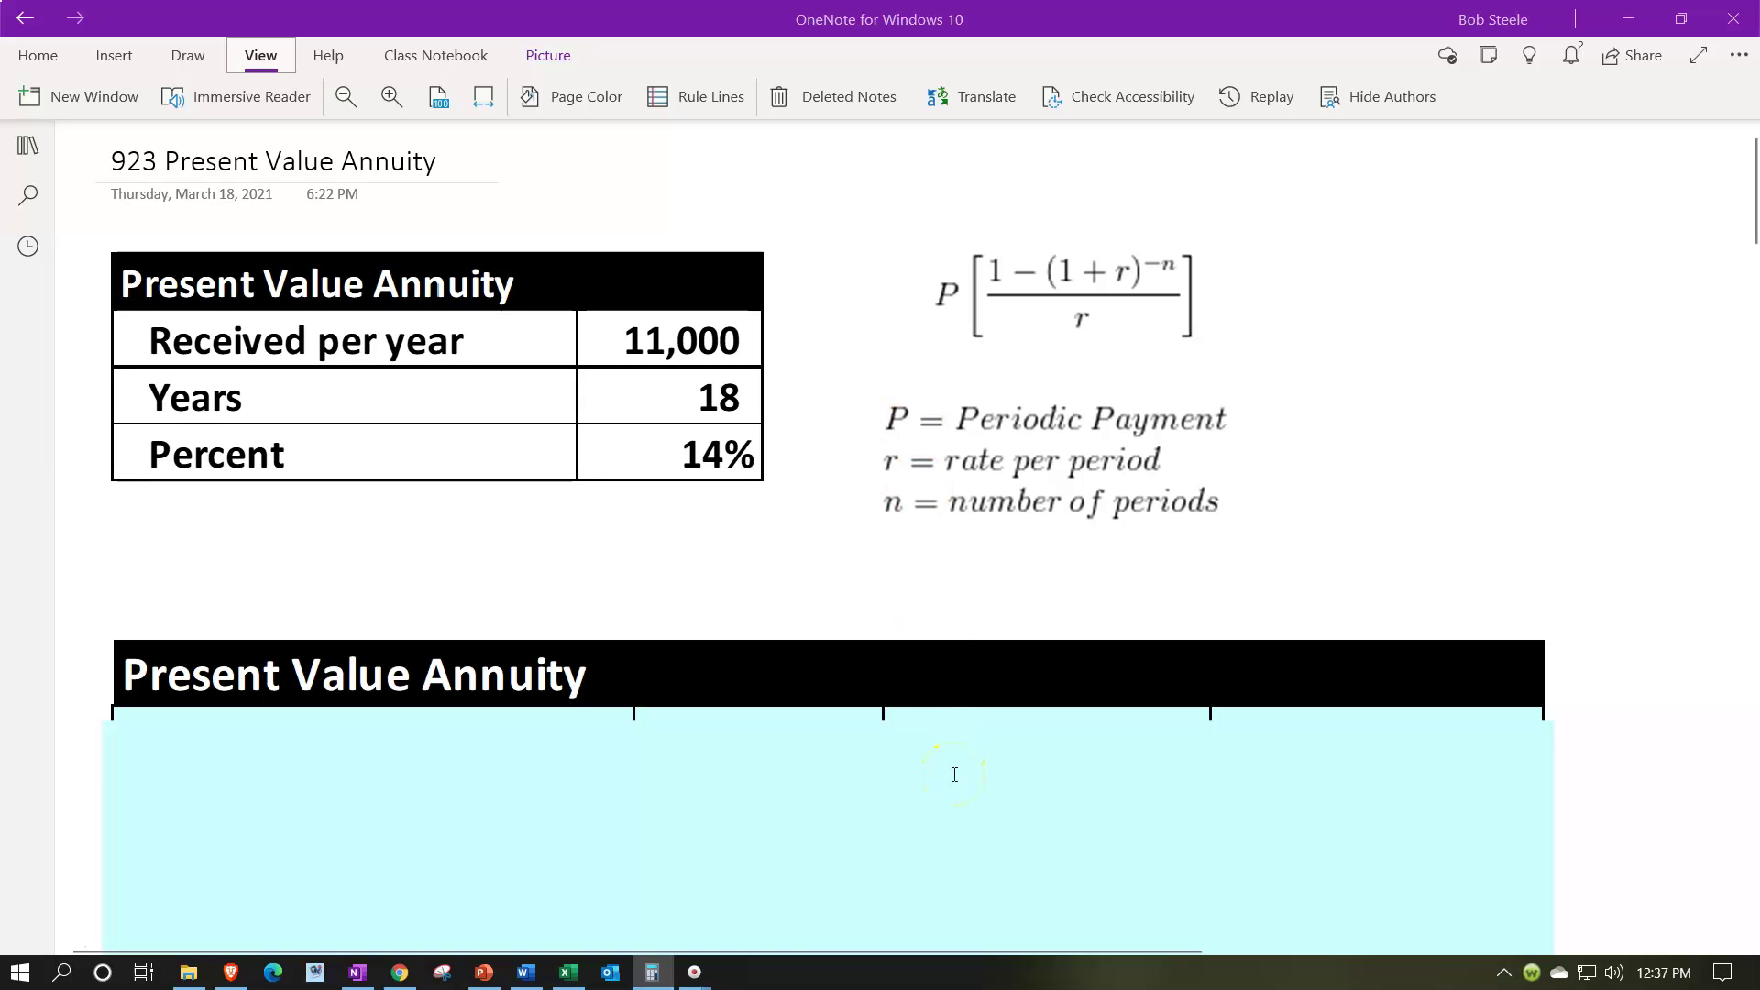
Drag the cyan cover down to reveal Payment 11,000, 1, (1 + r) ^ -n, r 14% and Subtotal 114%
{"action": "left_click_drag", "start_coordinate": [837, 711], "coordinate": [840, 763]}
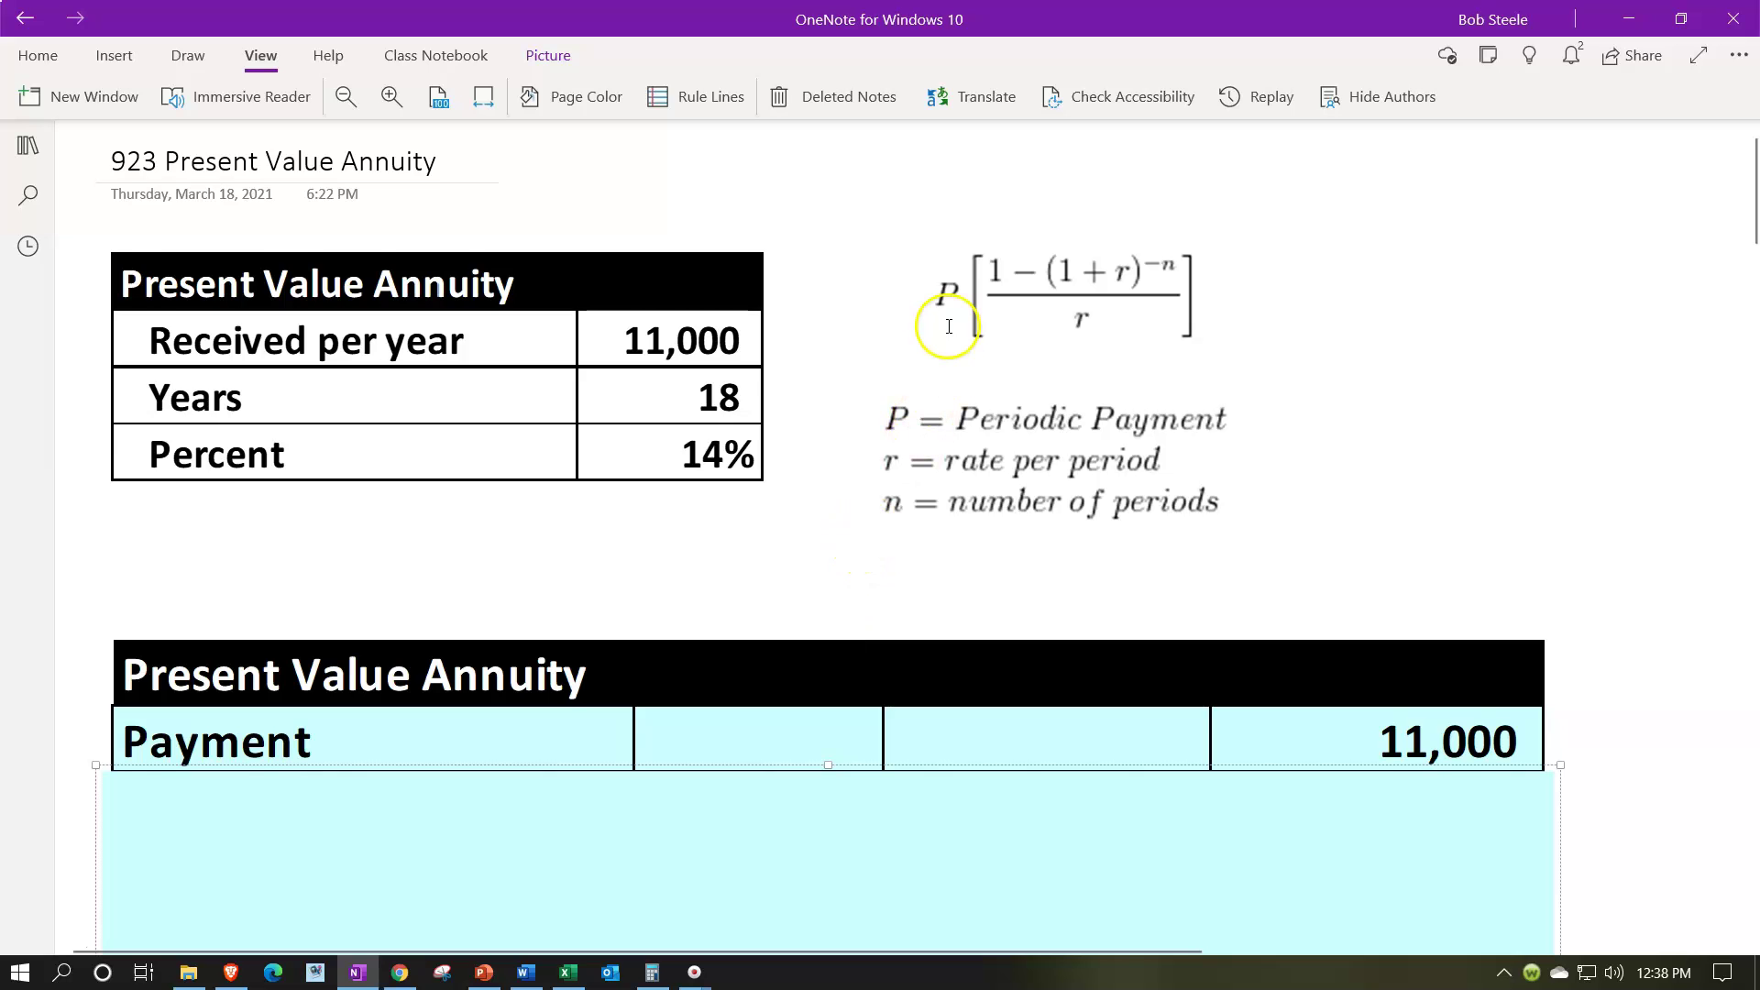
{"action": "scroll", "coordinate": [930, 404], "scroll_direction": "down", "scroll_amount": 2}
{"action": "left_click_drag", "start_coordinate": [831, 604], "coordinate": [837, 715]}
{"action": "scroll", "coordinate": [837, 562], "scroll_direction": "up", "scroll_amount": 2}
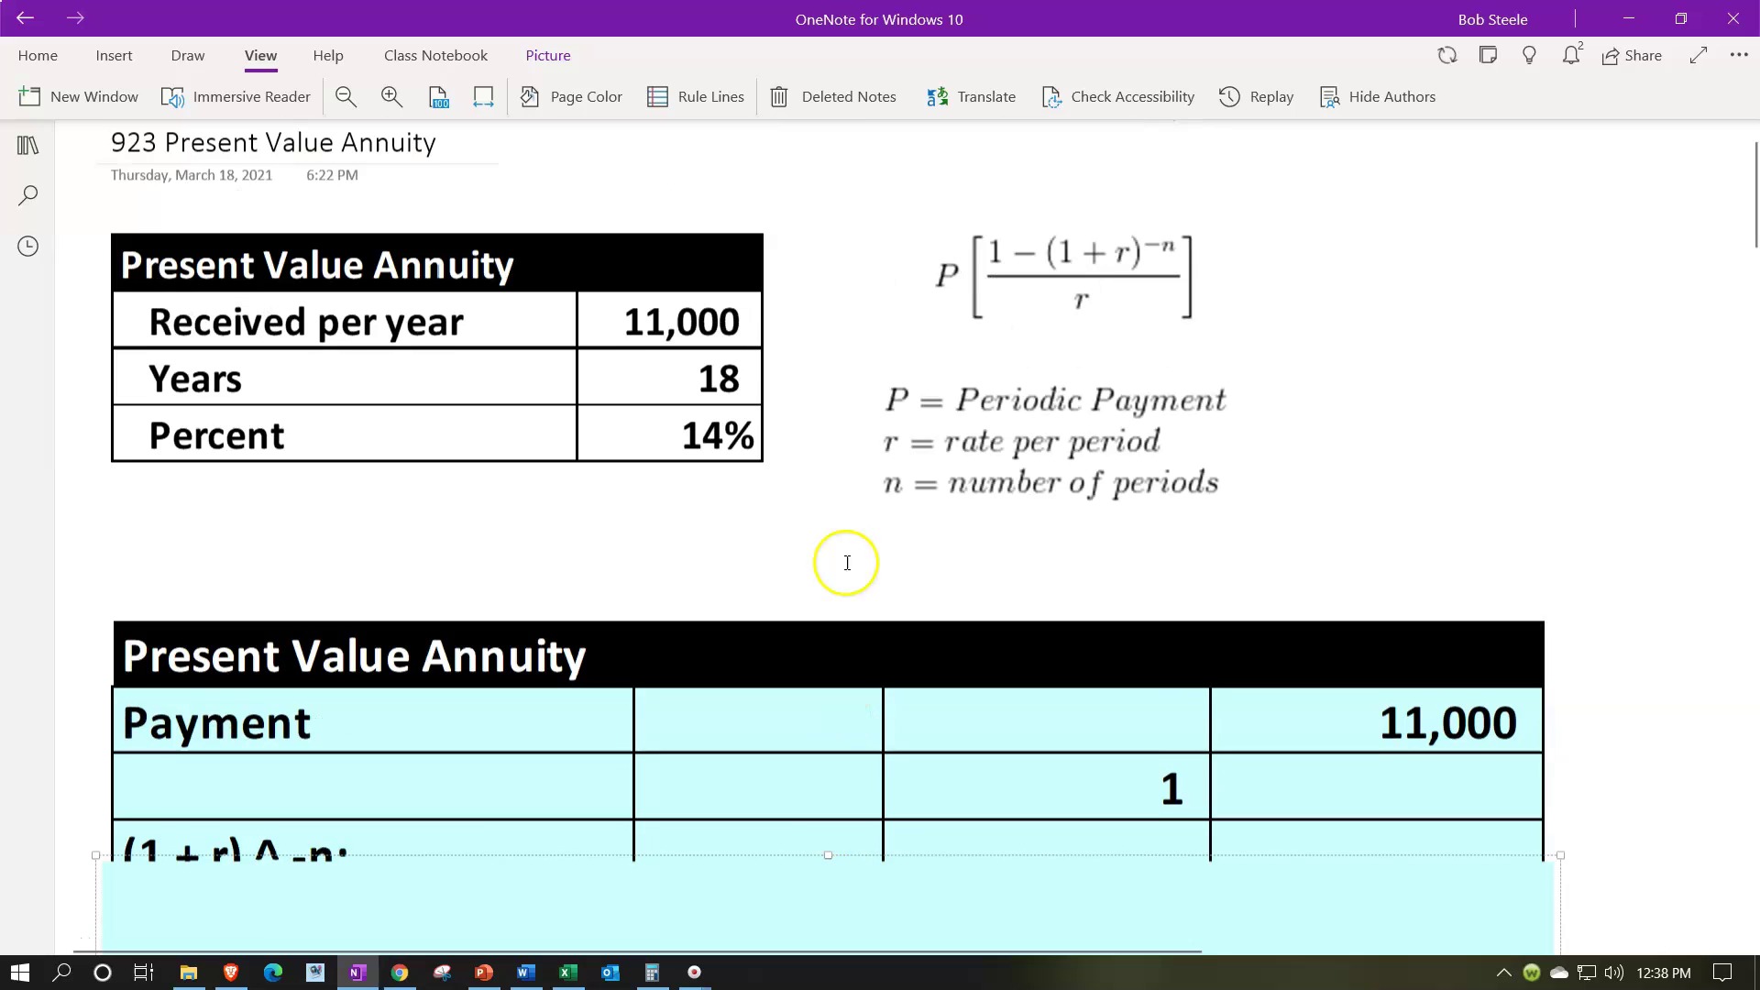
{"action": "scroll", "coordinate": [975, 642], "scroll_direction": "down", "scroll_amount": 2}
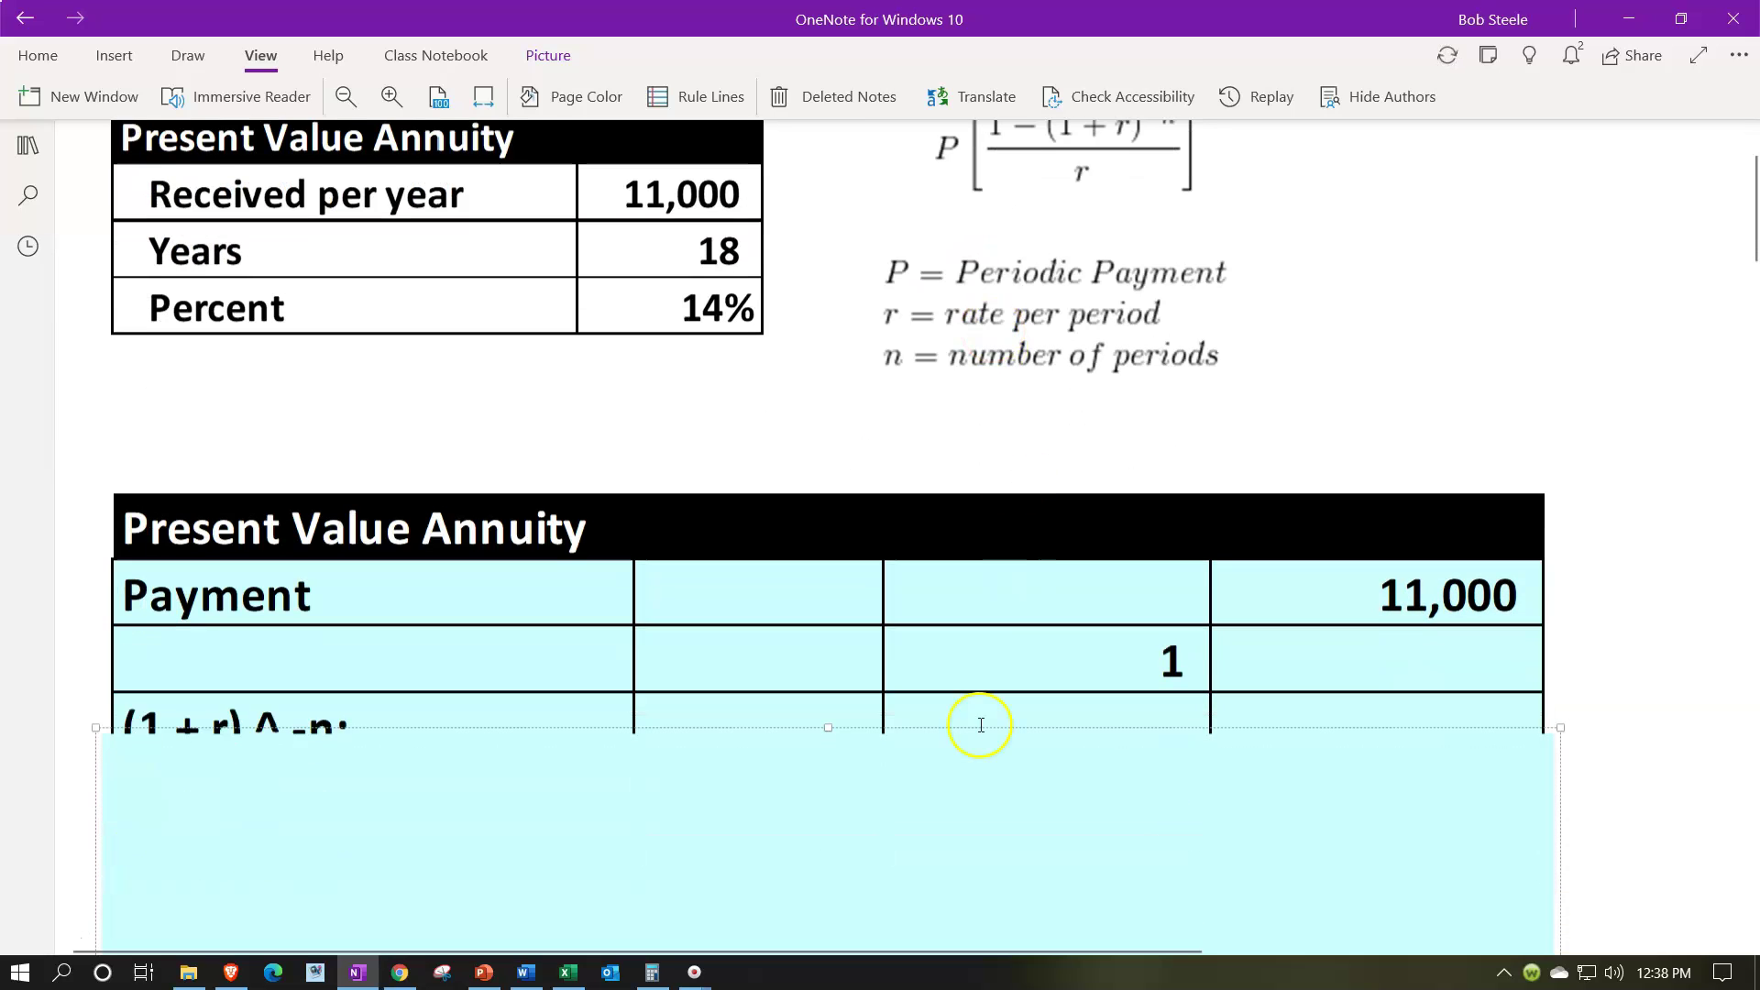
{"action": "left_click_drag", "start_coordinate": [825, 727], "coordinate": [823, 787]}
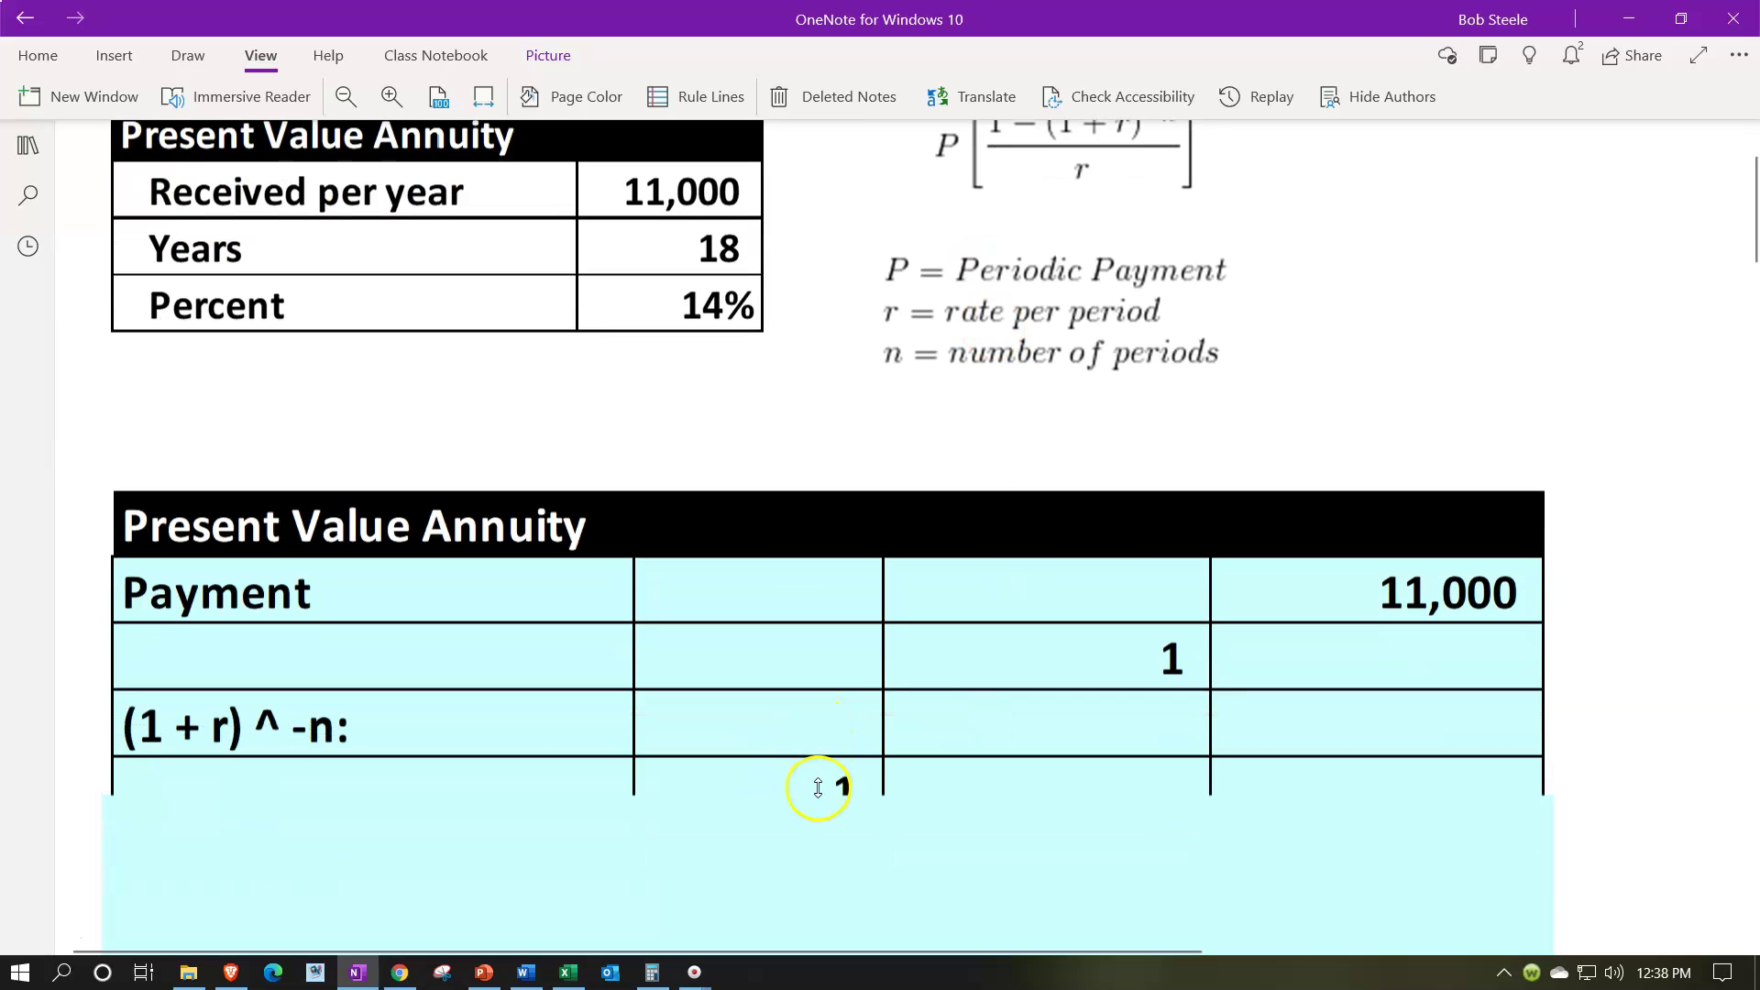
{"action": "scroll", "coordinate": [958, 395], "scroll_direction": "up", "scroll_amount": 2}
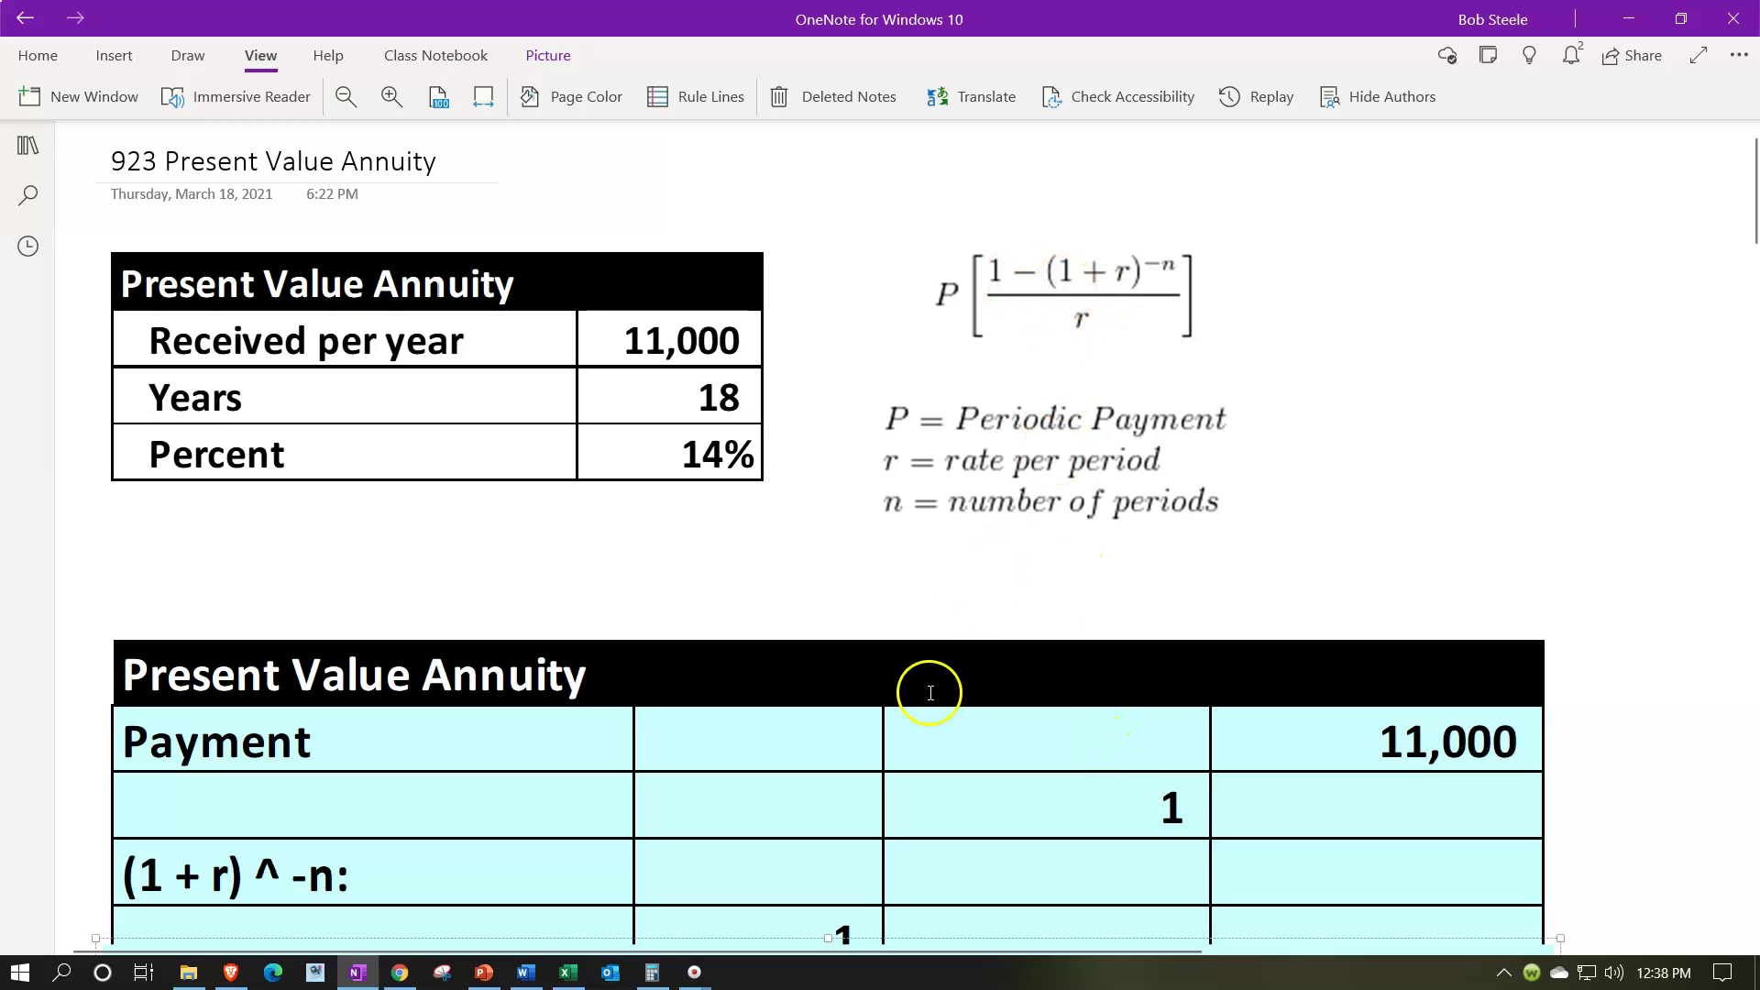
{"action": "scroll", "coordinate": [1063, 269], "scroll_direction": "down", "scroll_amount": 3}
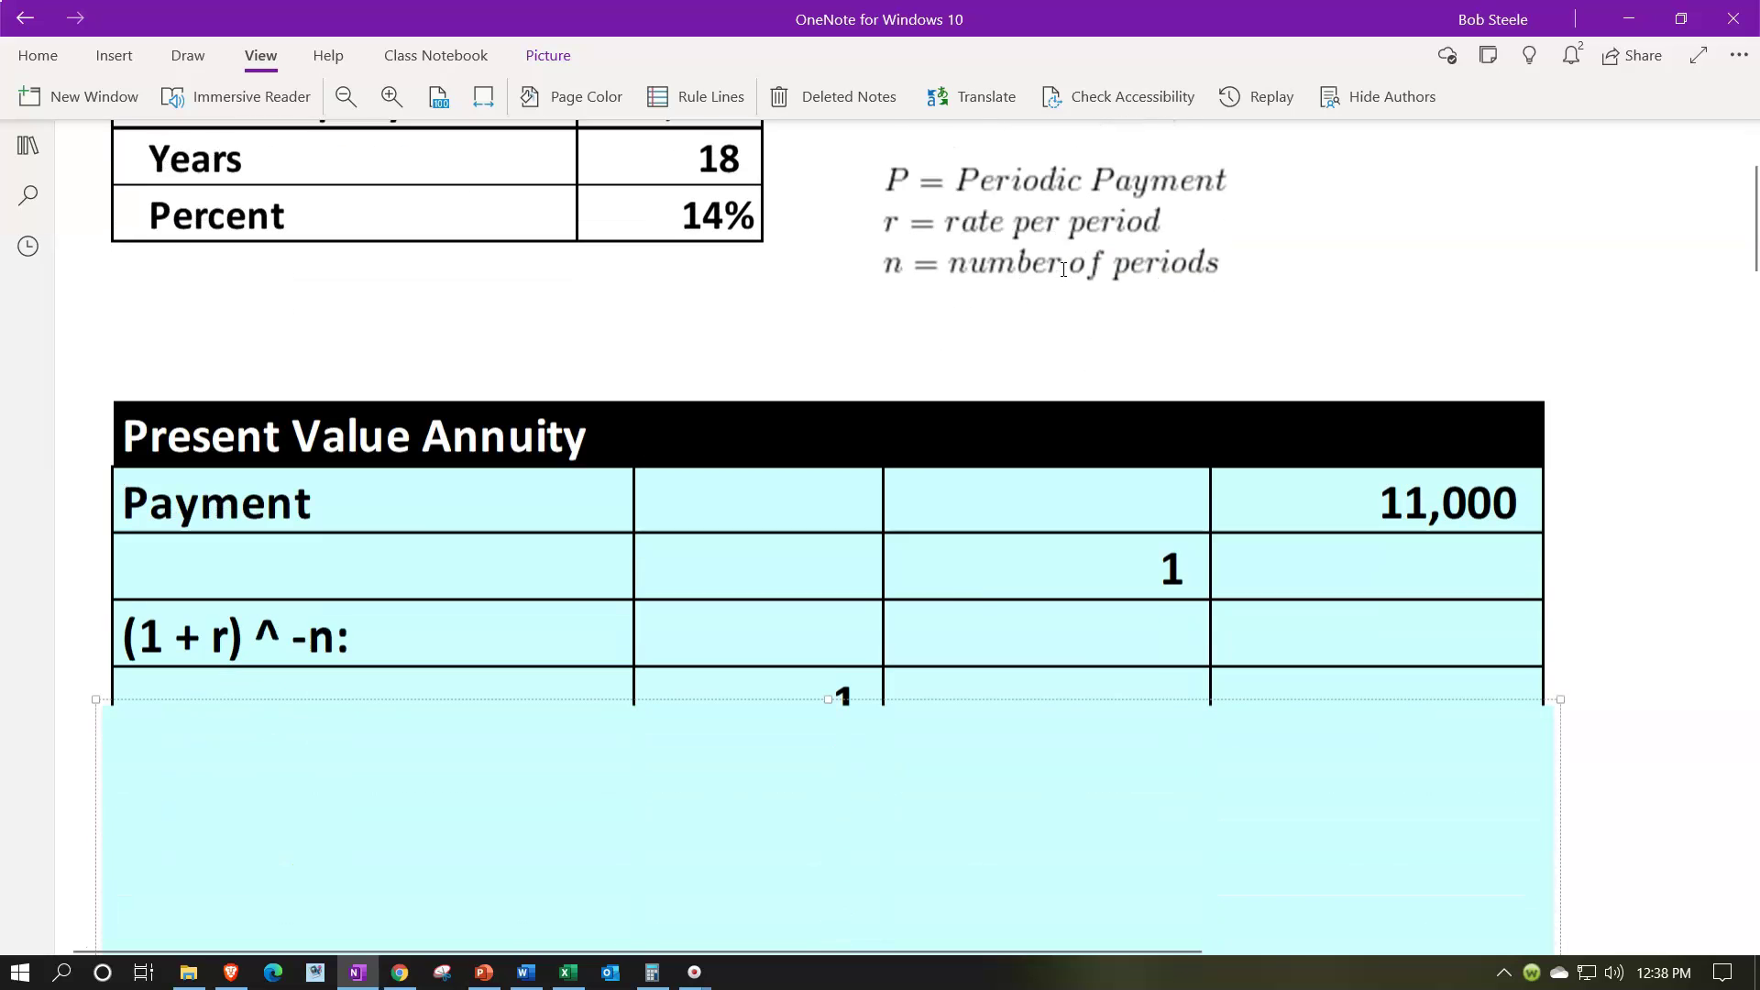
{"action": "left_click_drag", "start_coordinate": [844, 671], "coordinate": [828, 803]}
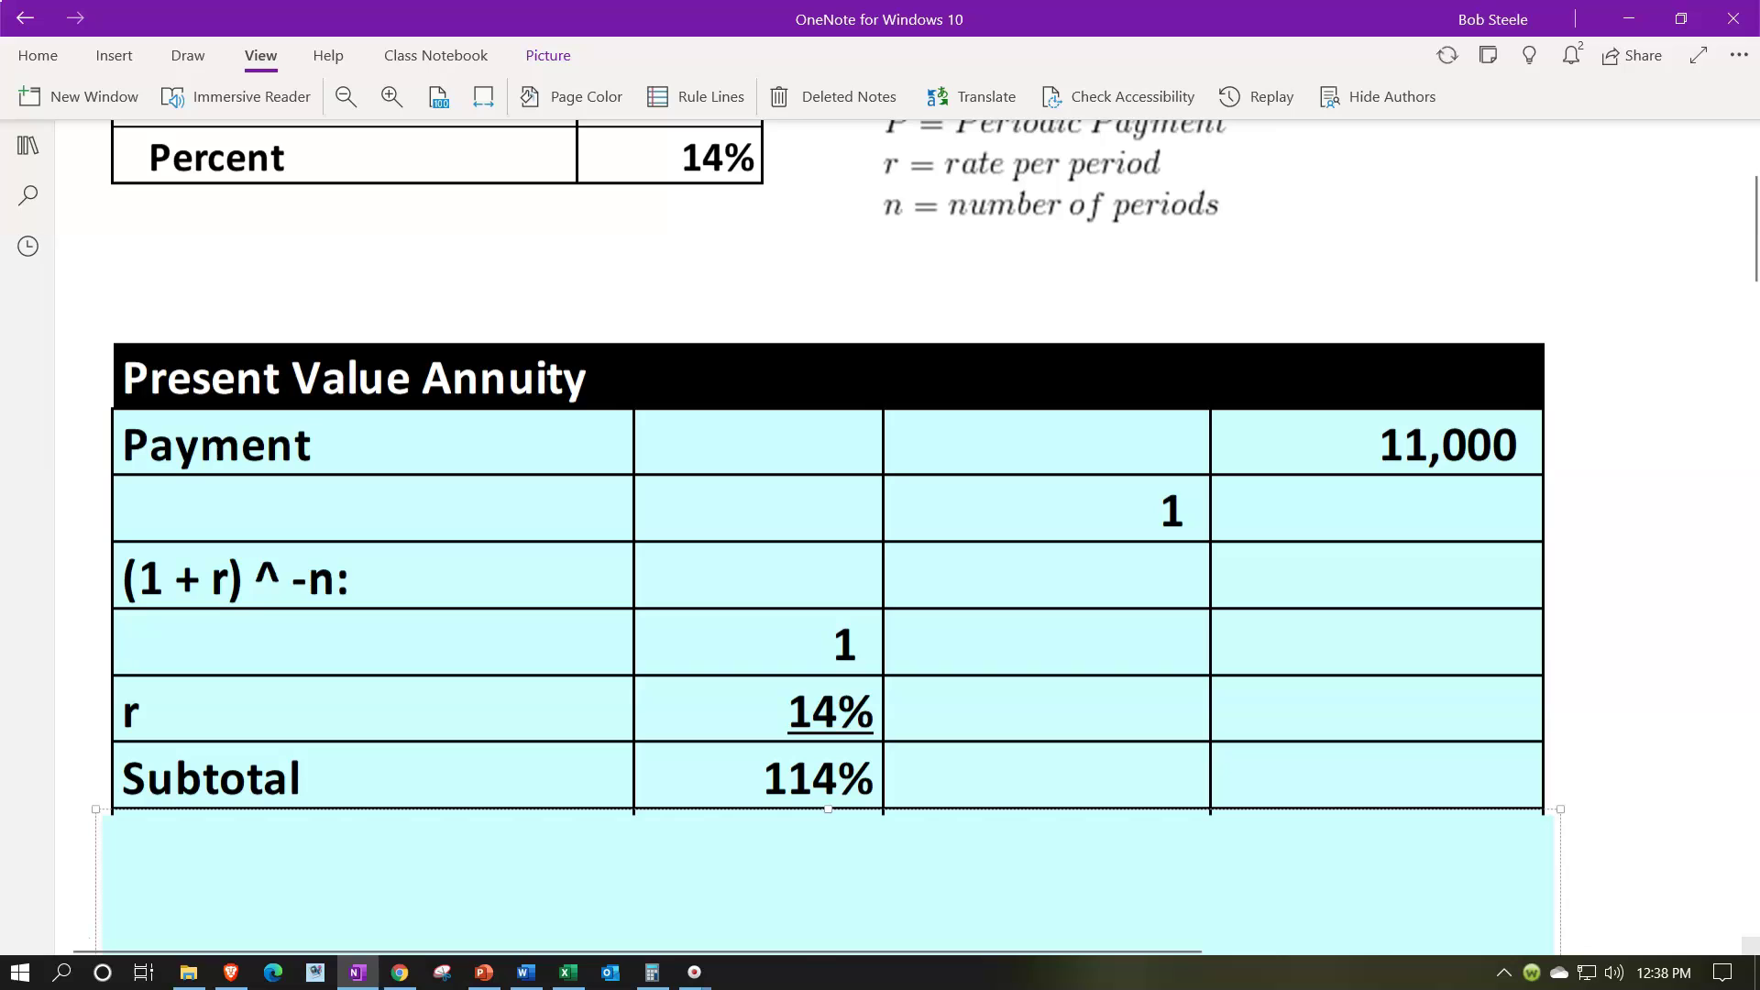
Clear the calculator and enter 1.14 as the 1 + r value
{"action": "key", "text": "alt+Tab"}
{"action": "left_click_drag", "start_coordinate": [1265, 375], "coordinate": [1239, 410]}
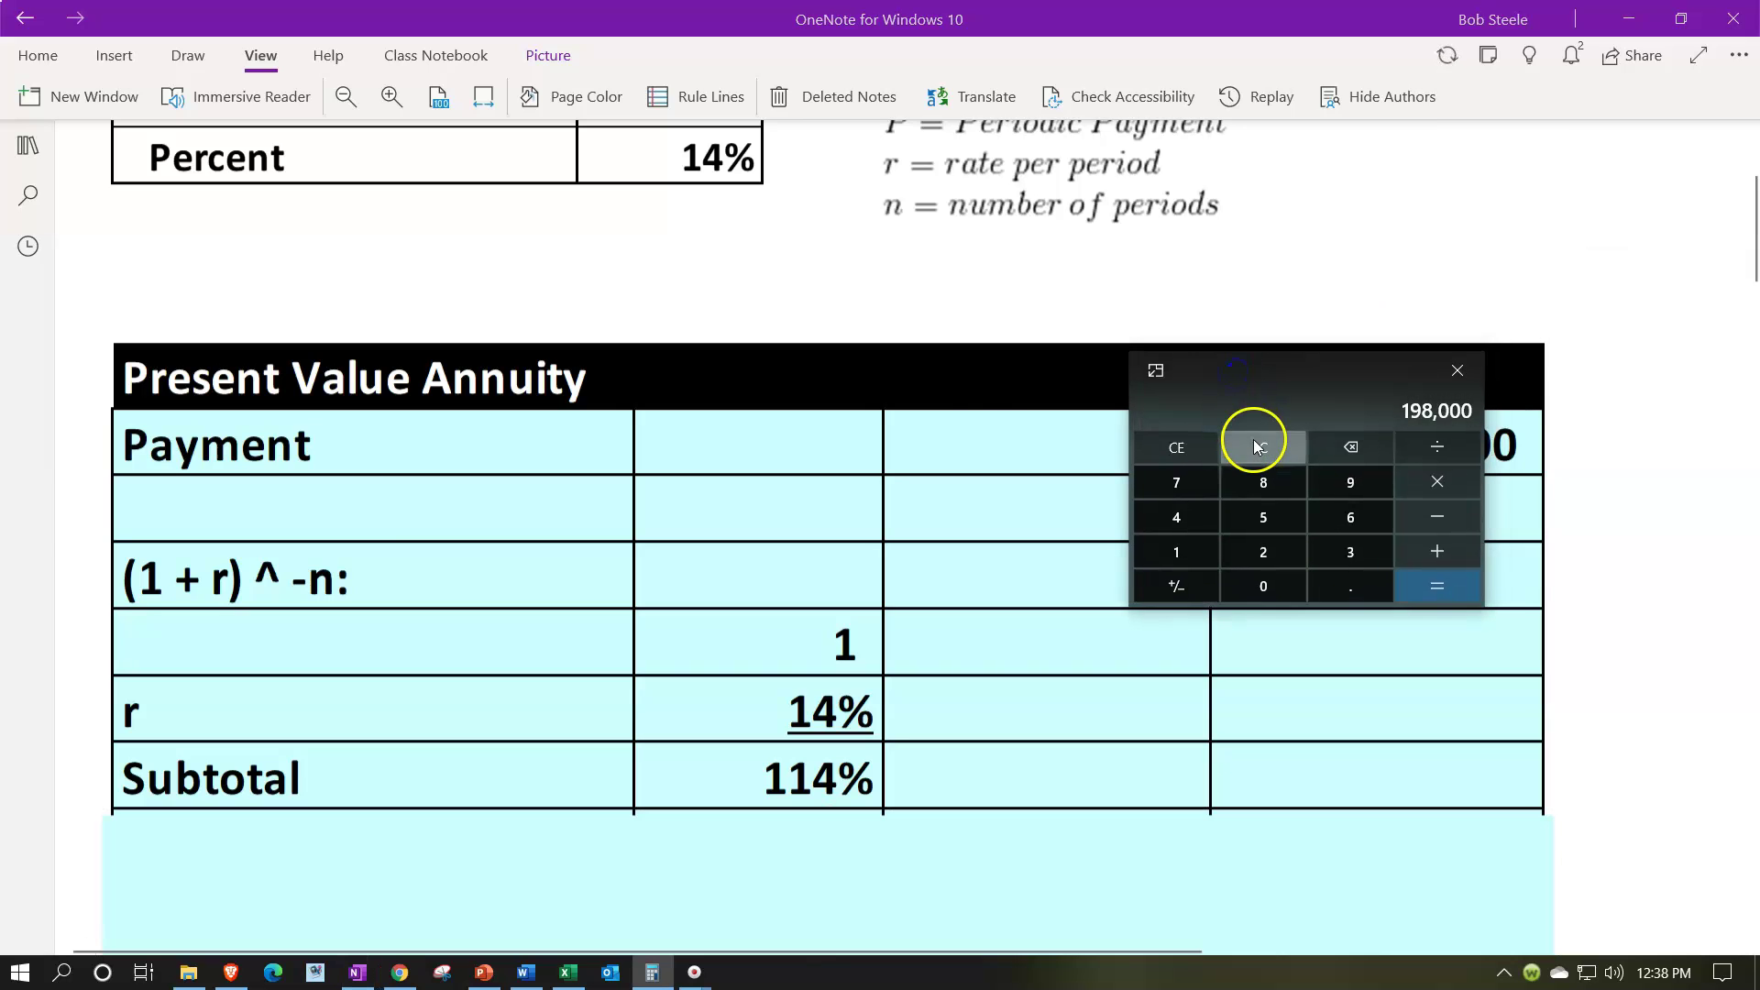
{"action": "left_click", "coordinate": [1256, 445]}
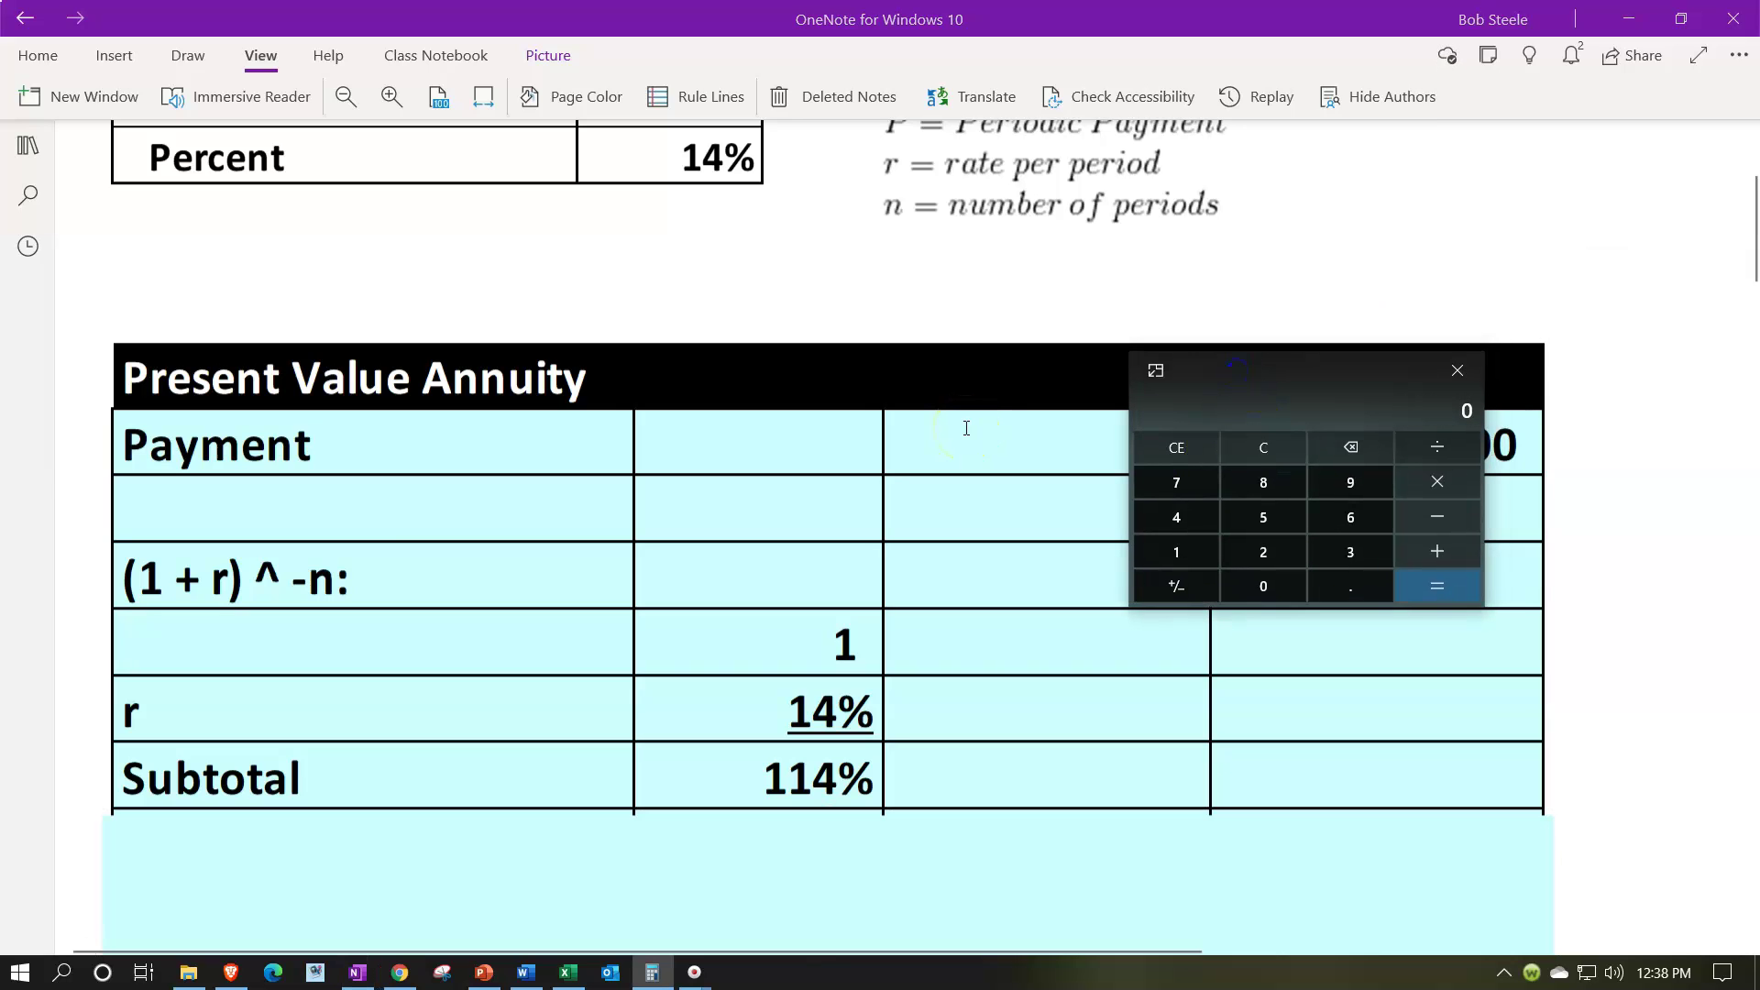
{"action": "type", "text": "1"}
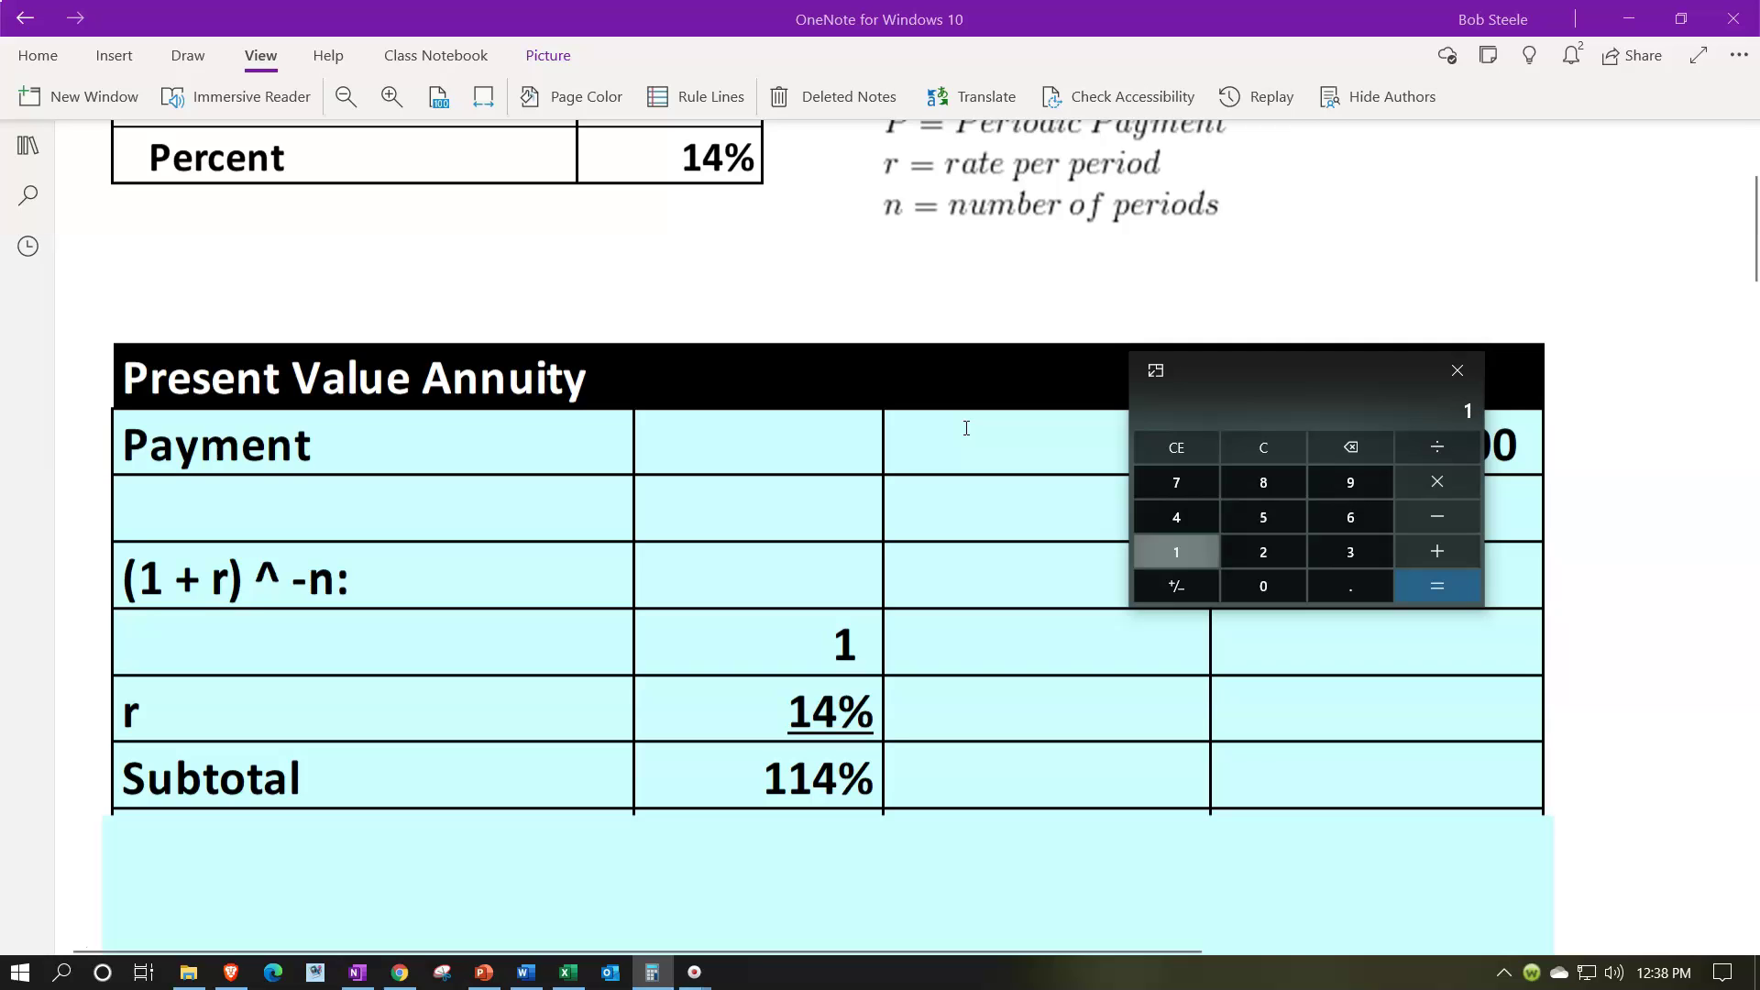
{"action": "type", "text": ".14"}
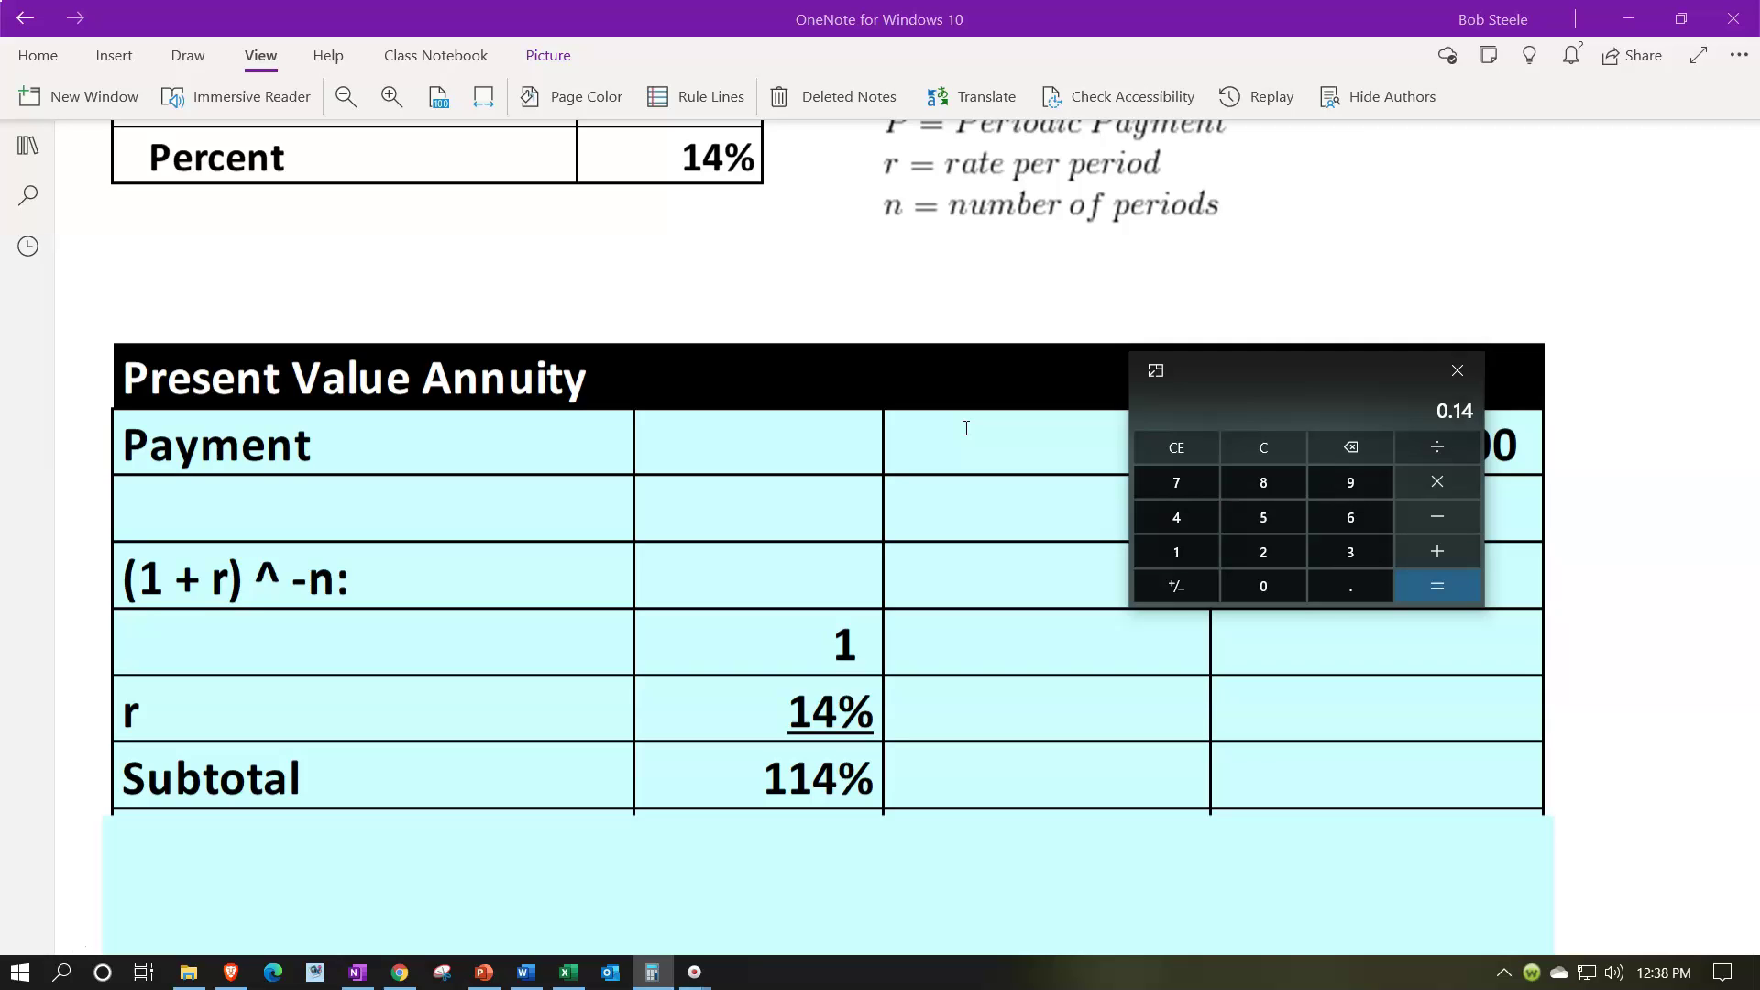
{"action": "key", "text": "Return"}
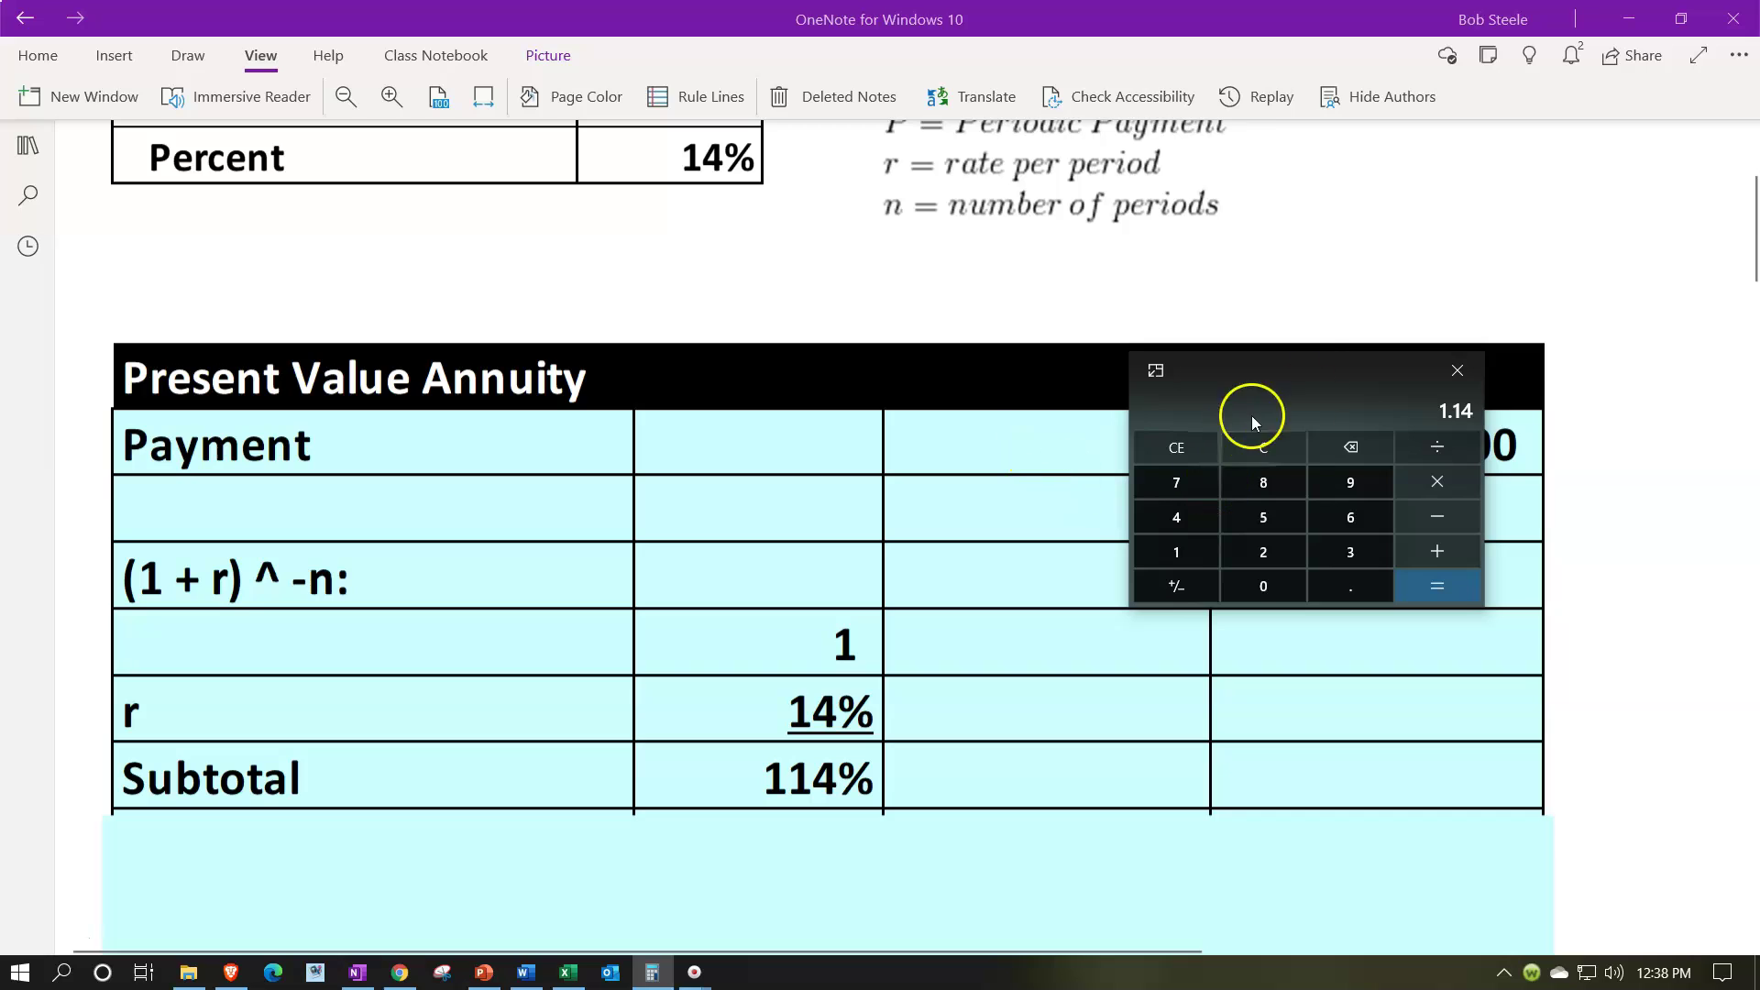
Uncover the table's -n (18) row, then bring the calculator back over the table
{"action": "left_click_drag", "start_coordinate": [1313, 365], "coordinate": [1755, 311]}
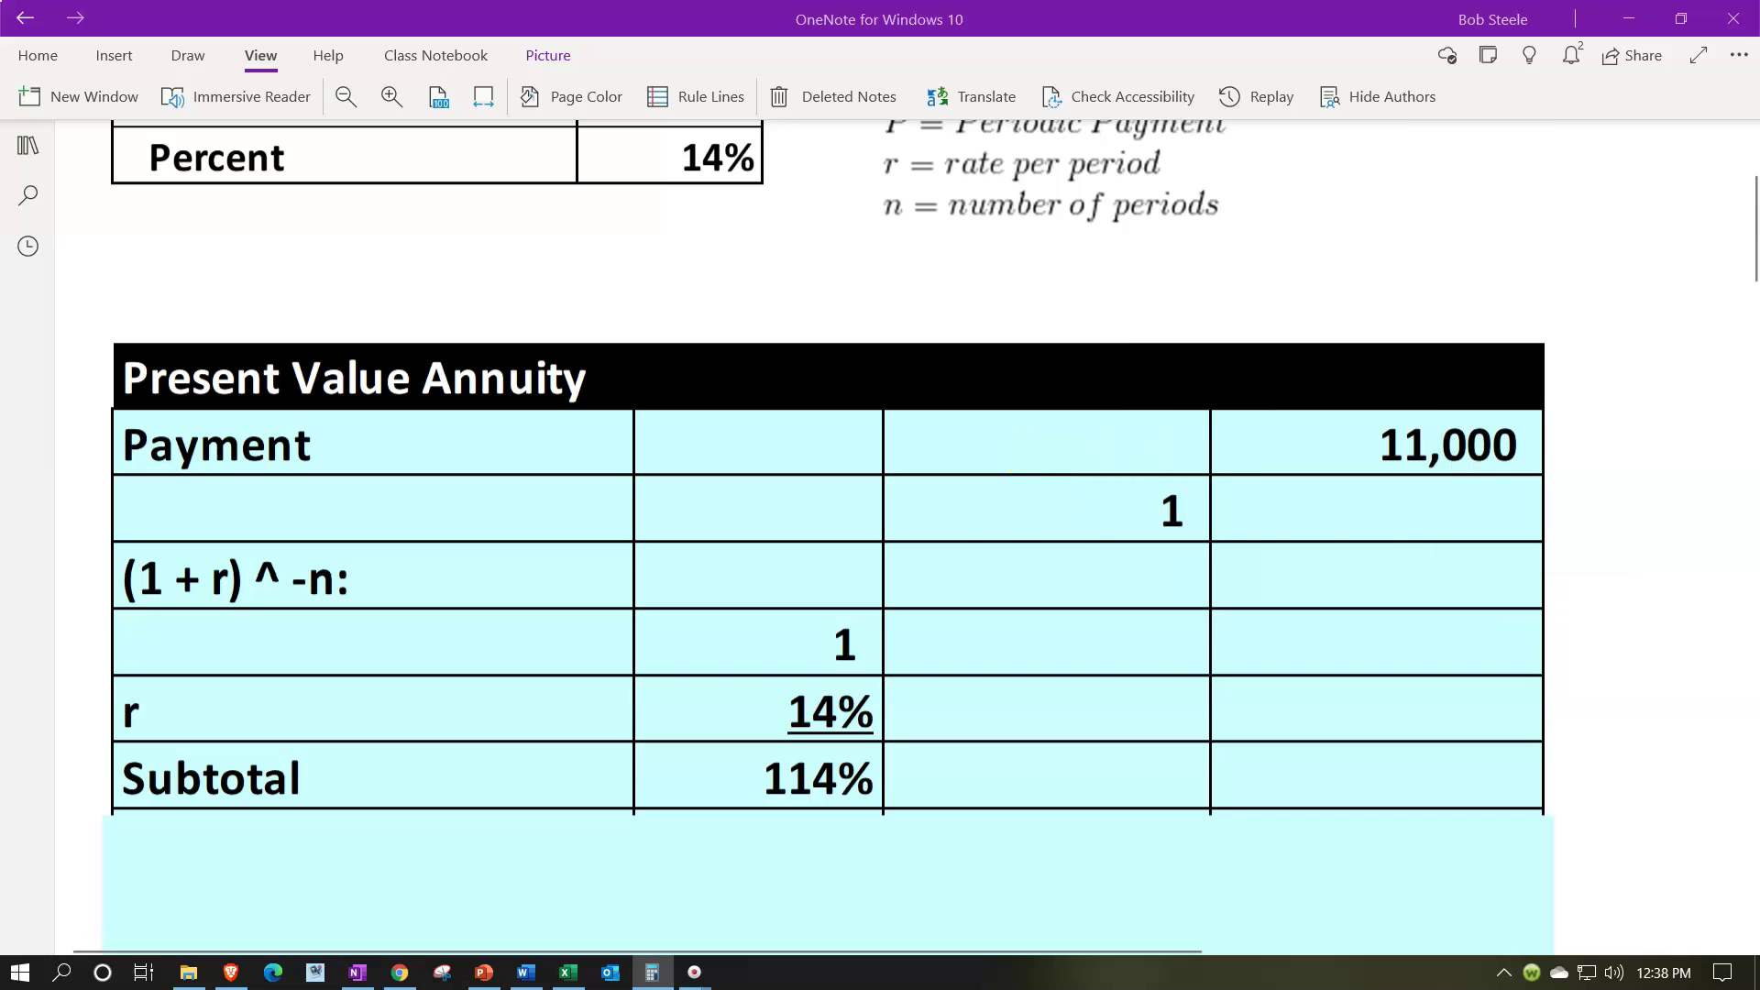
{"action": "scroll", "coordinate": [986, 553], "scroll_direction": "down", "scroll_amount": 3}
{"action": "left_click_drag", "start_coordinate": [817, 683], "coordinate": [833, 748]}
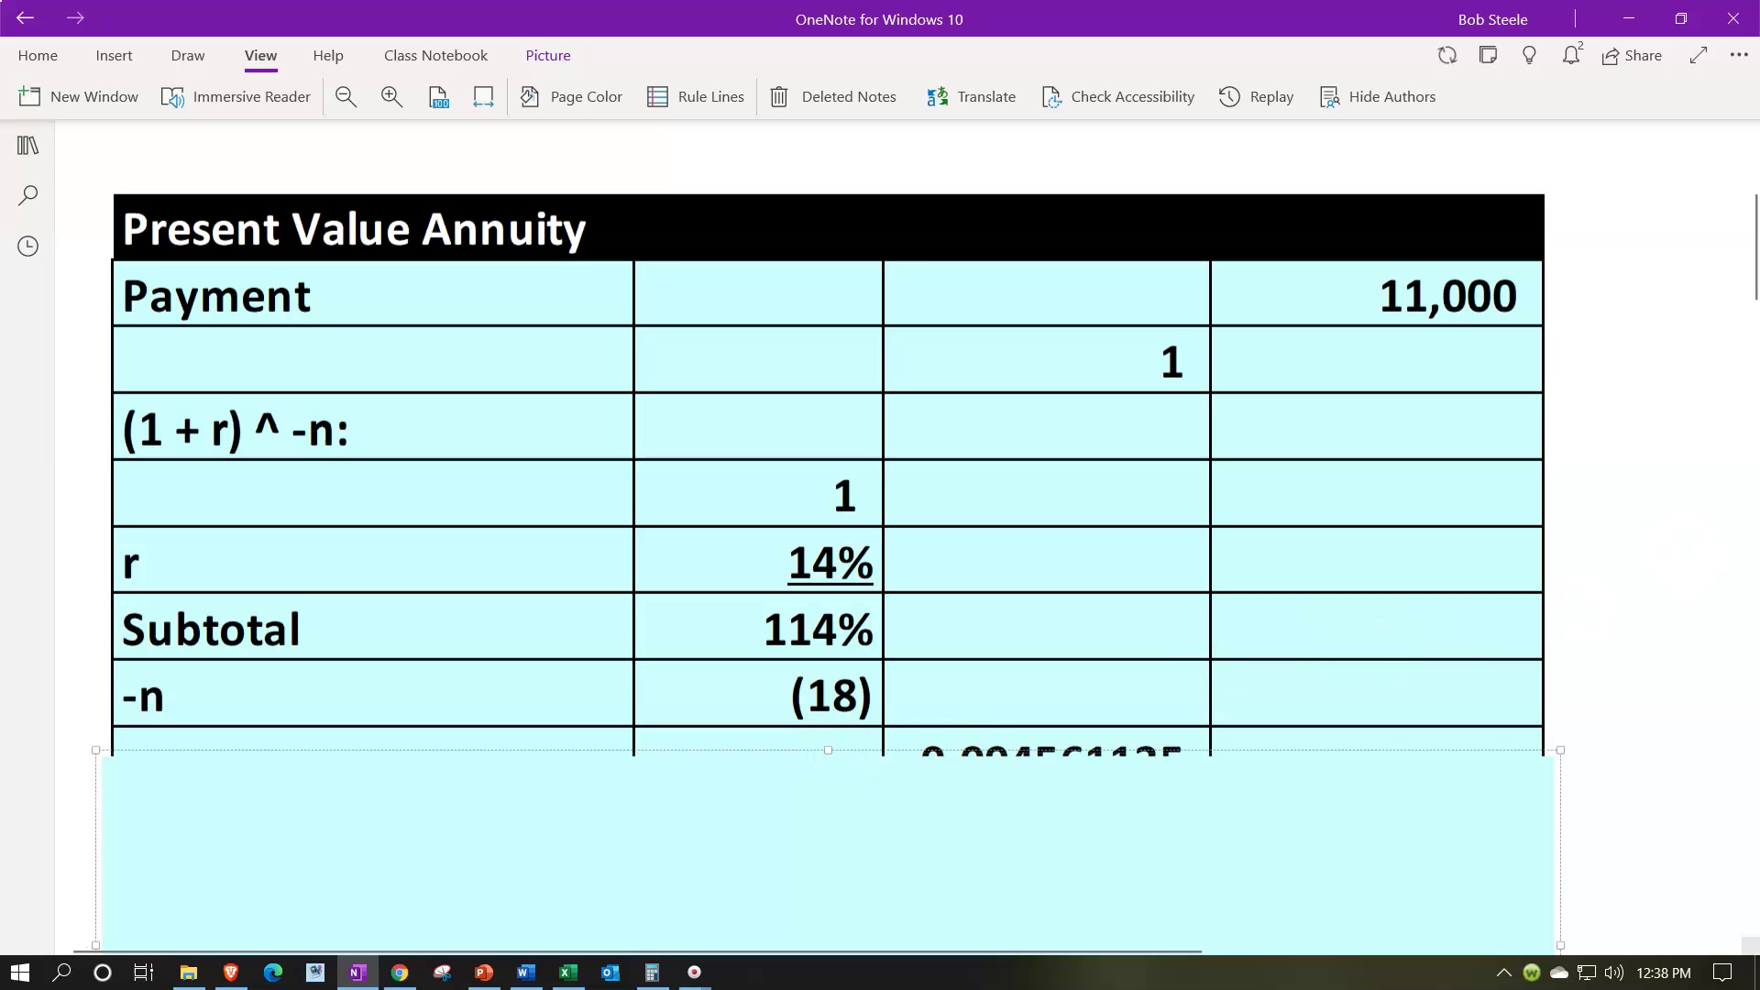
{"action": "left_click_drag", "start_coordinate": [1755, 311], "coordinate": [1230, 294]}
{"action": "left_click", "coordinate": [1228, 290]}
{"action": "left_click", "coordinate": [1335, 334]}
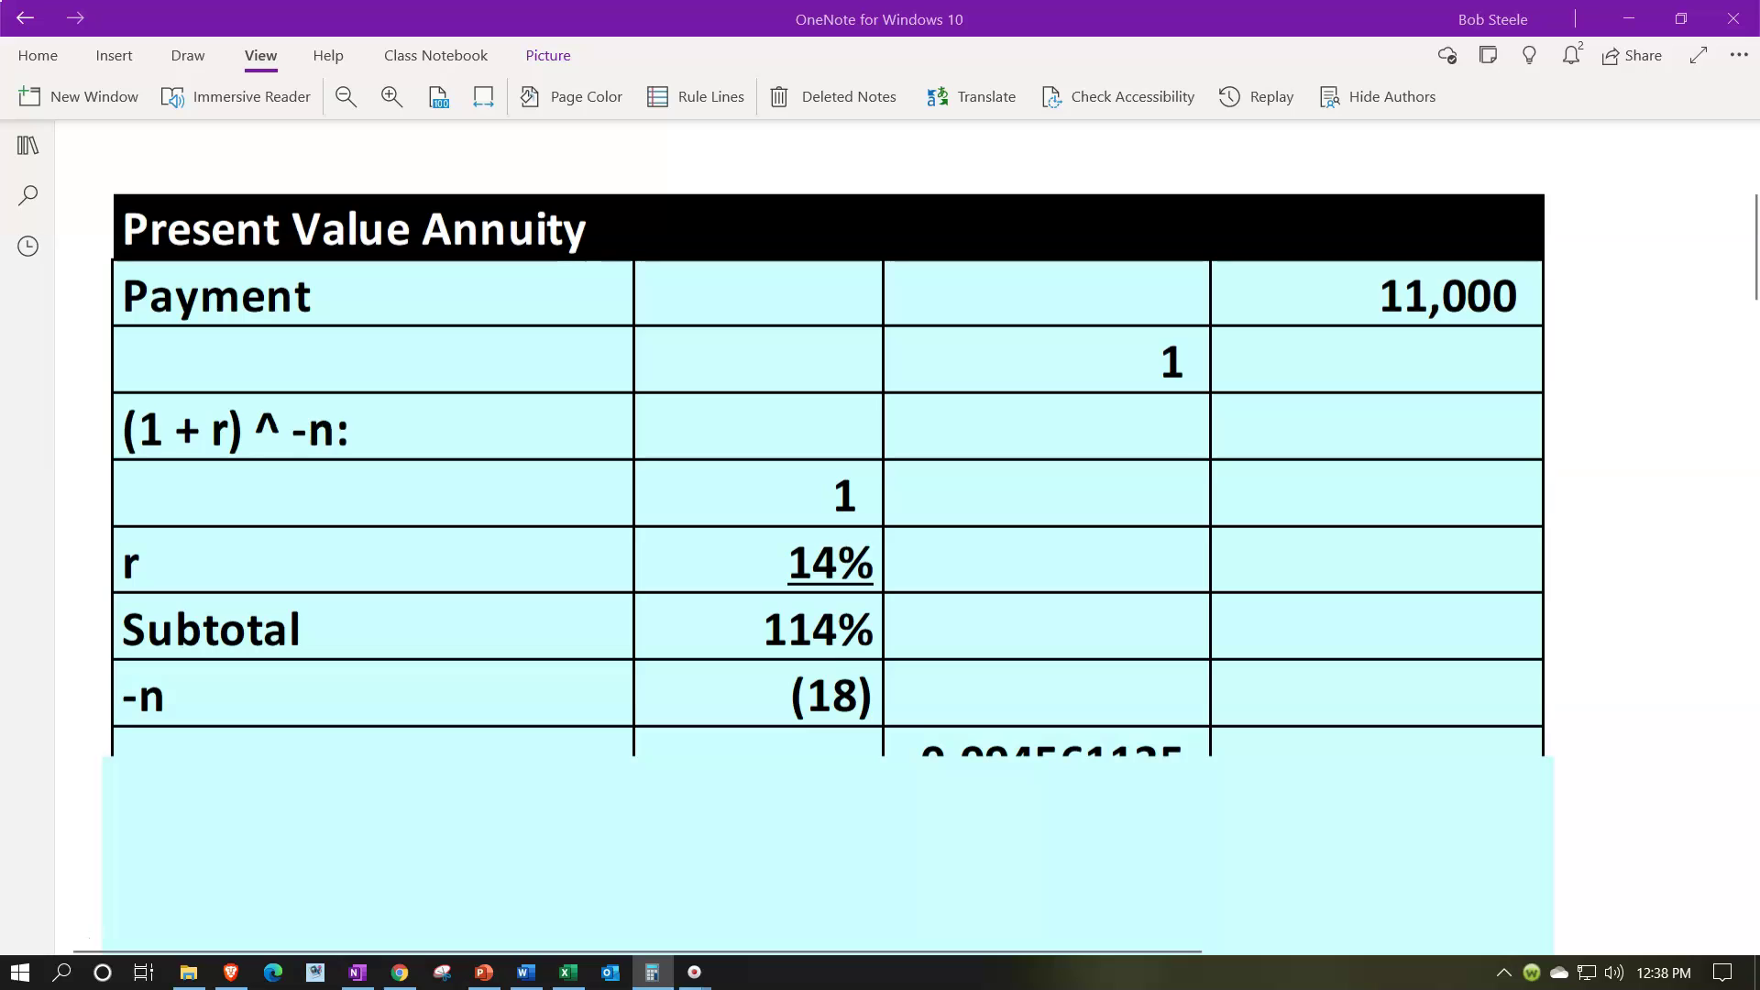
Switch Calculator to Scientific mode
{"action": "left_click_drag", "start_coordinate": [1383, 146], "coordinate": [1367, 149]}
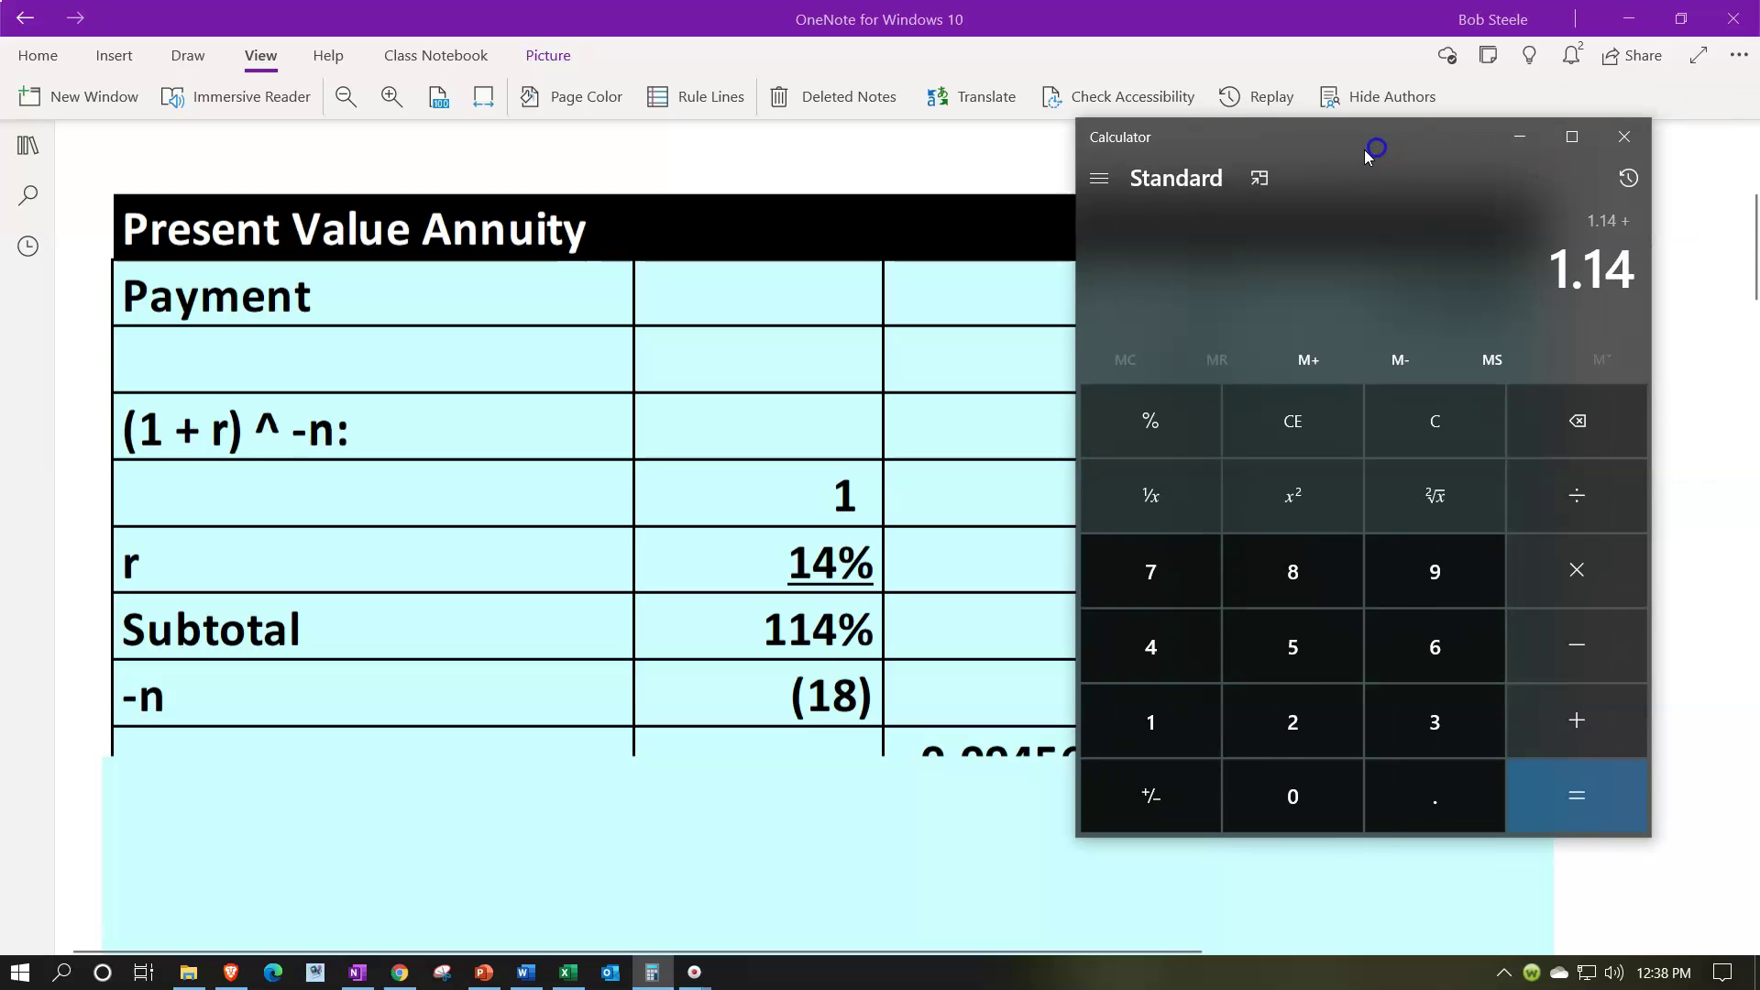
{"action": "left_click", "coordinate": [1259, 183]}
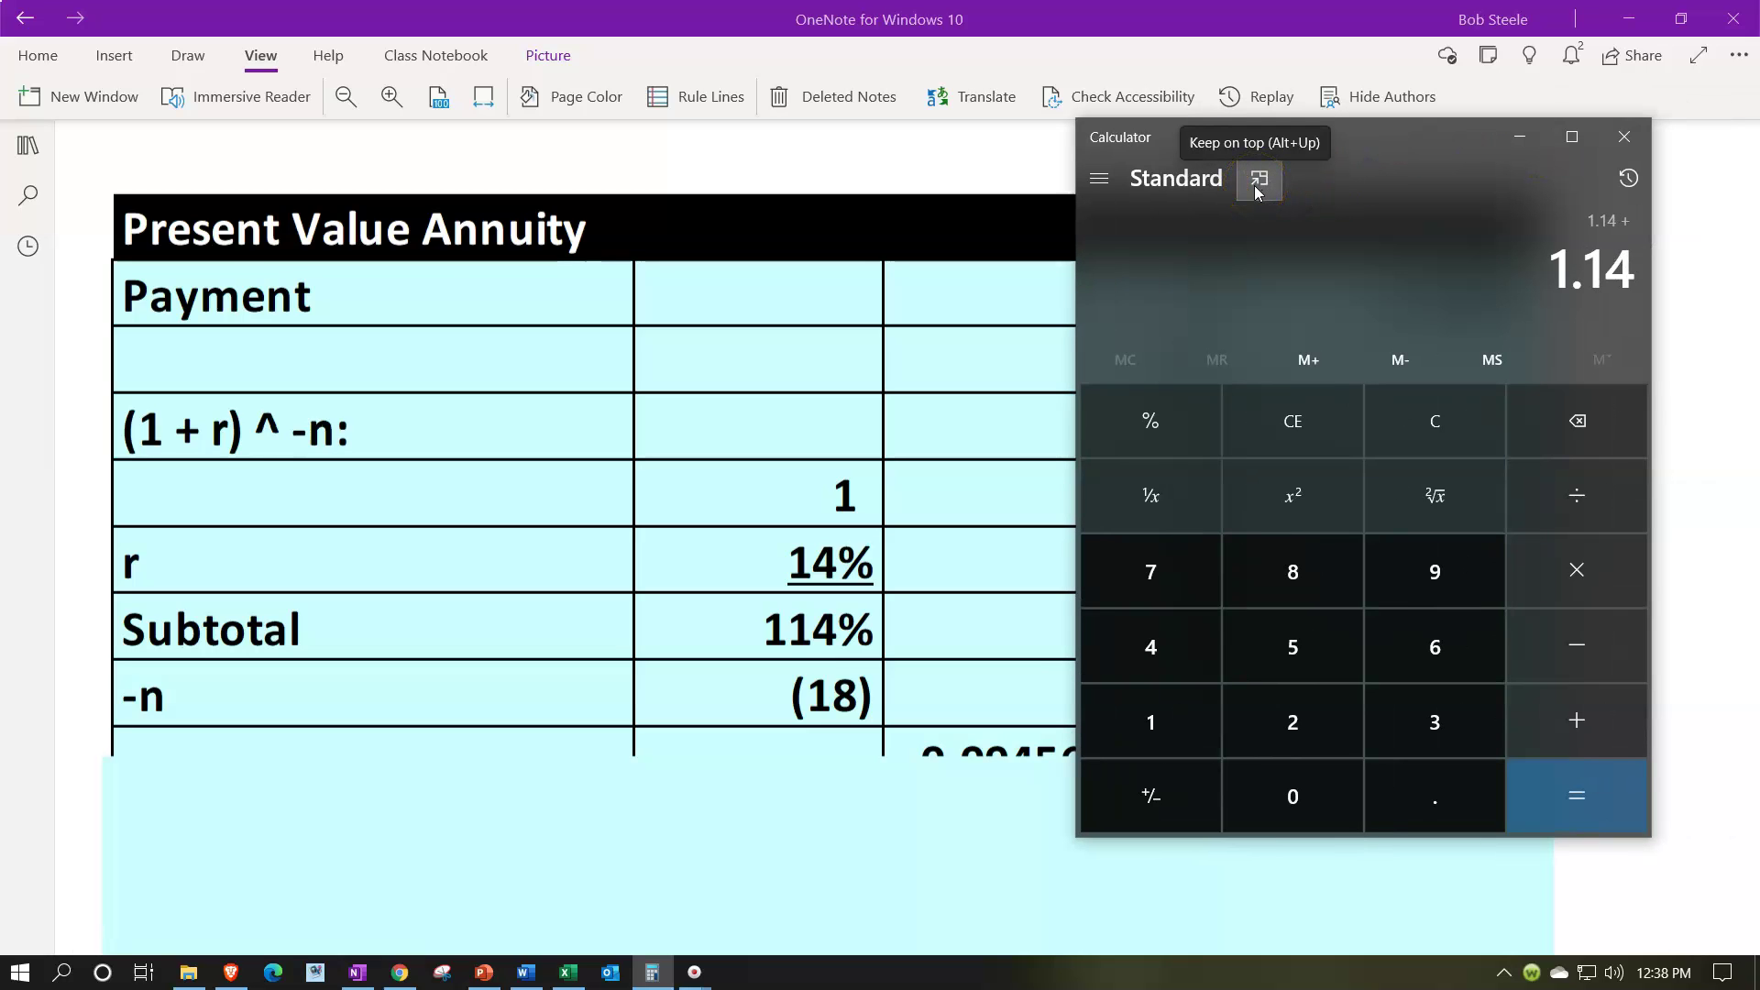
{"action": "left_click", "coordinate": [1099, 177]}
{"action": "left_click", "coordinate": [1140, 326]}
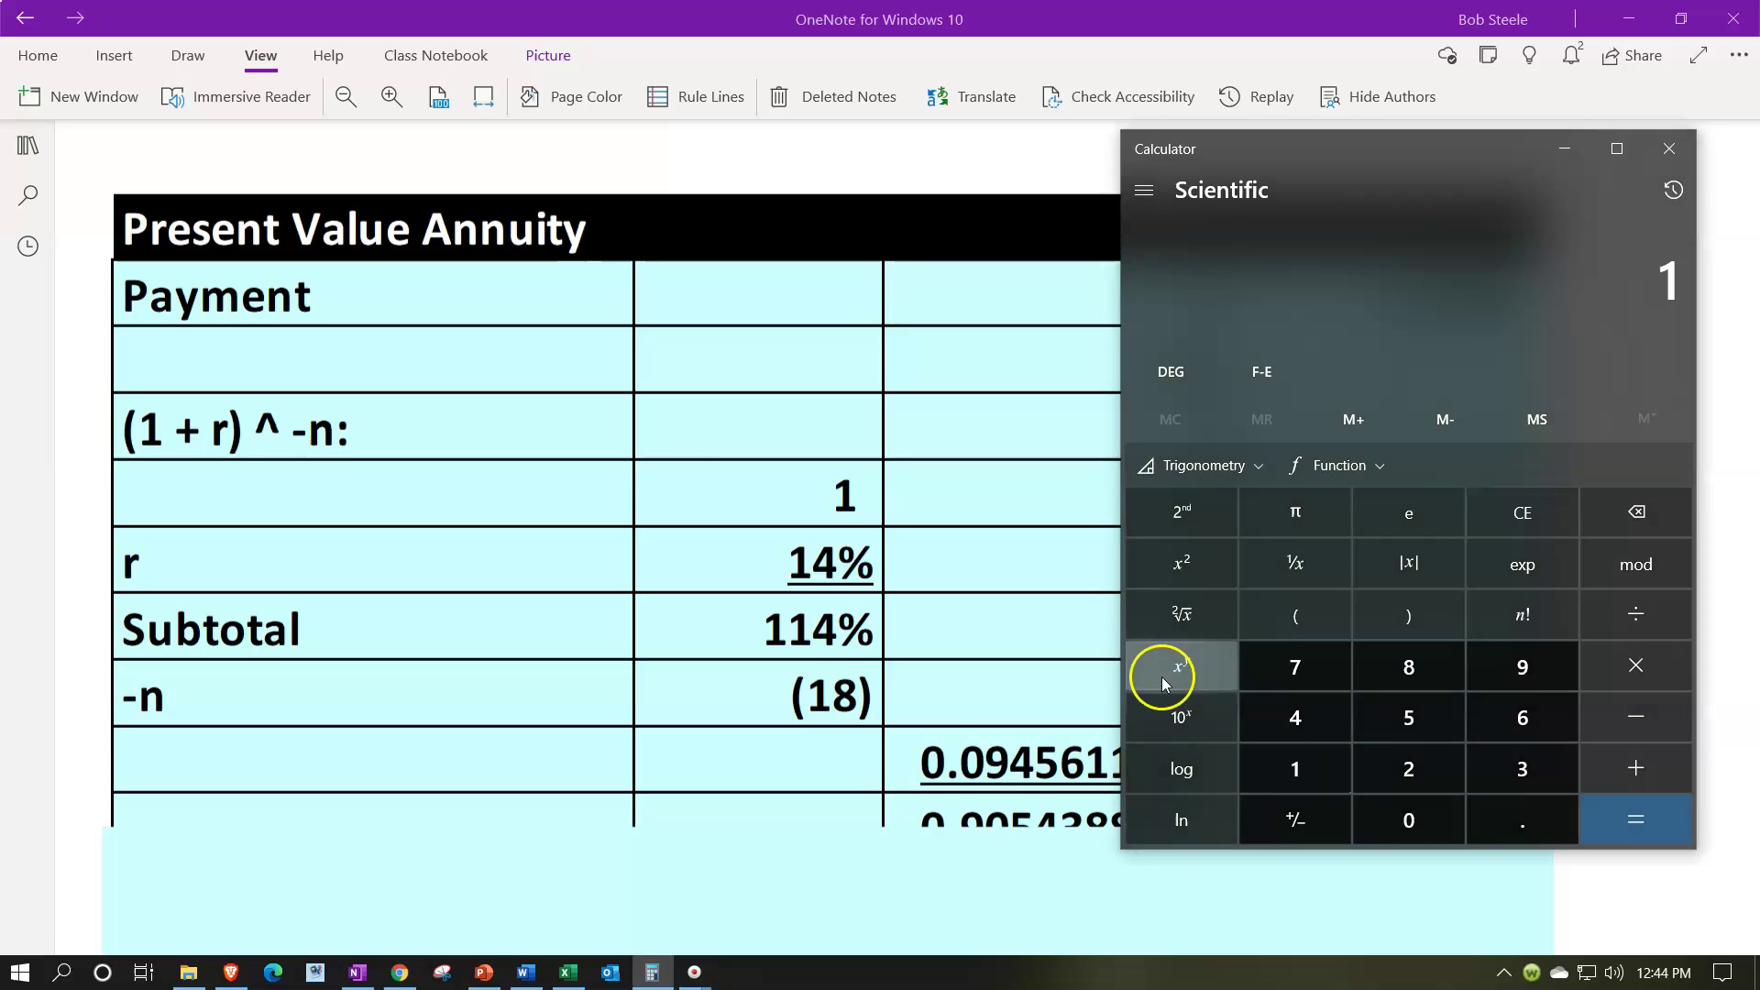
Compute 1.14 ^ -18 = 0.0945611349 and place the calculator over the table's left side
{"action": "type", "text": ".14"}
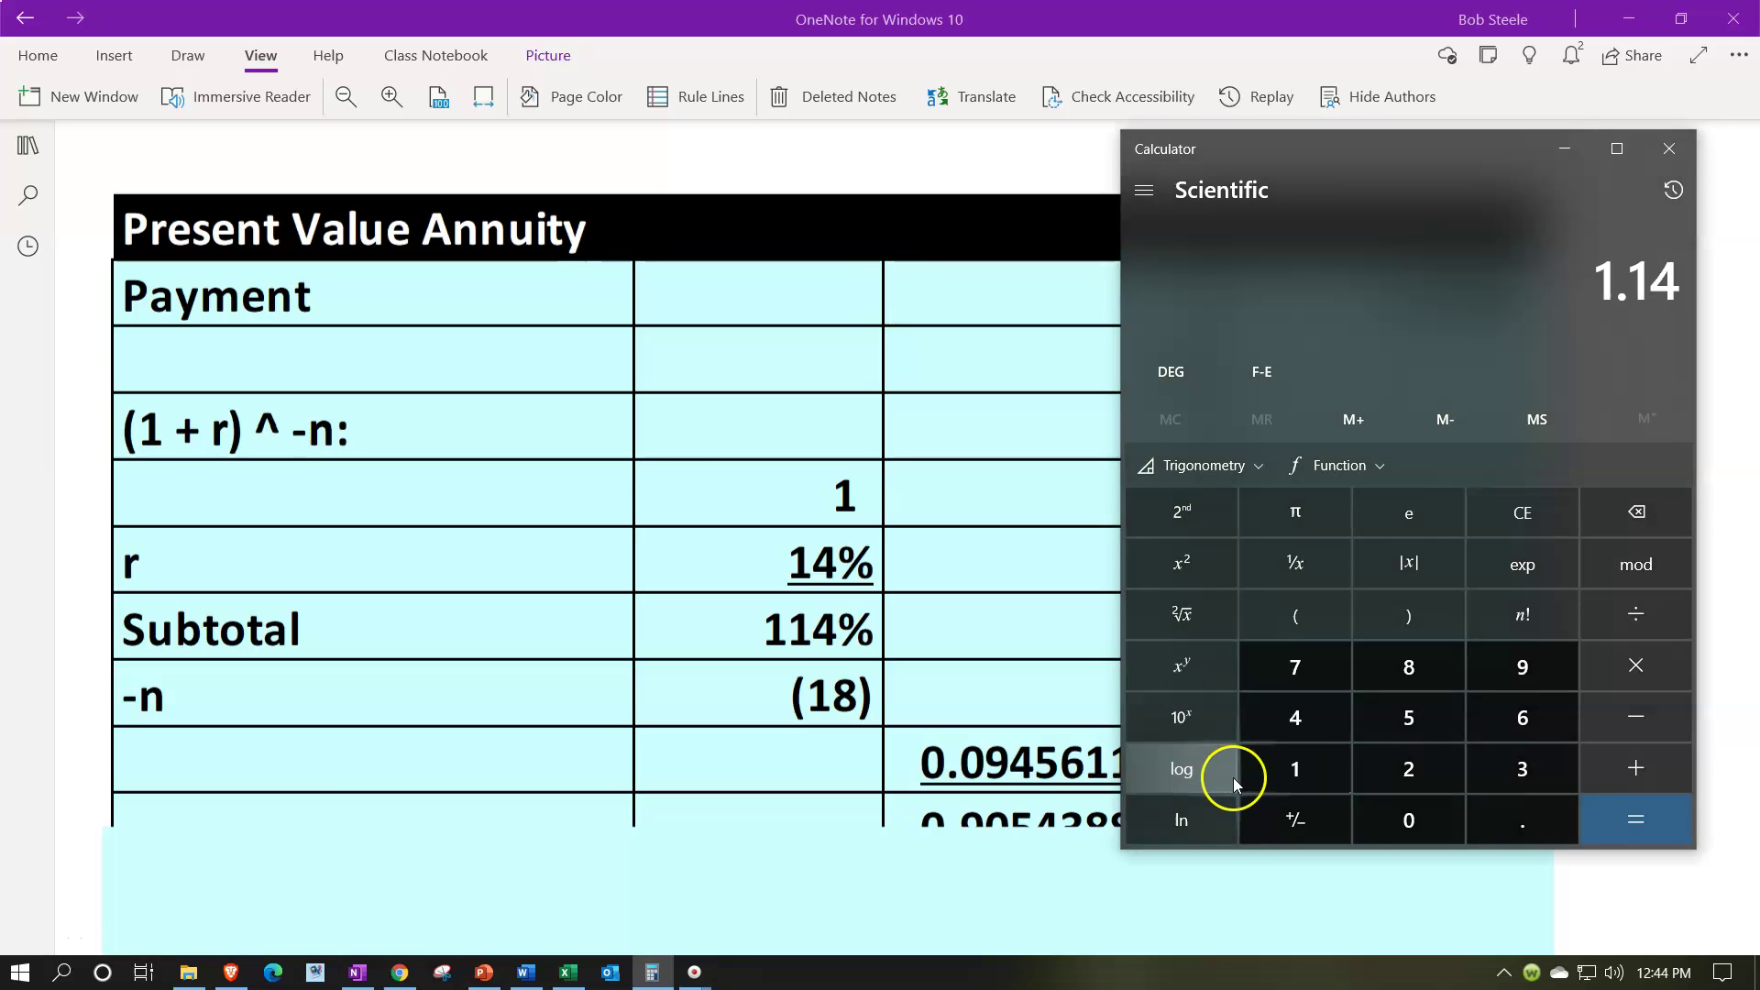
{"action": "left_click", "coordinate": [1177, 671]}
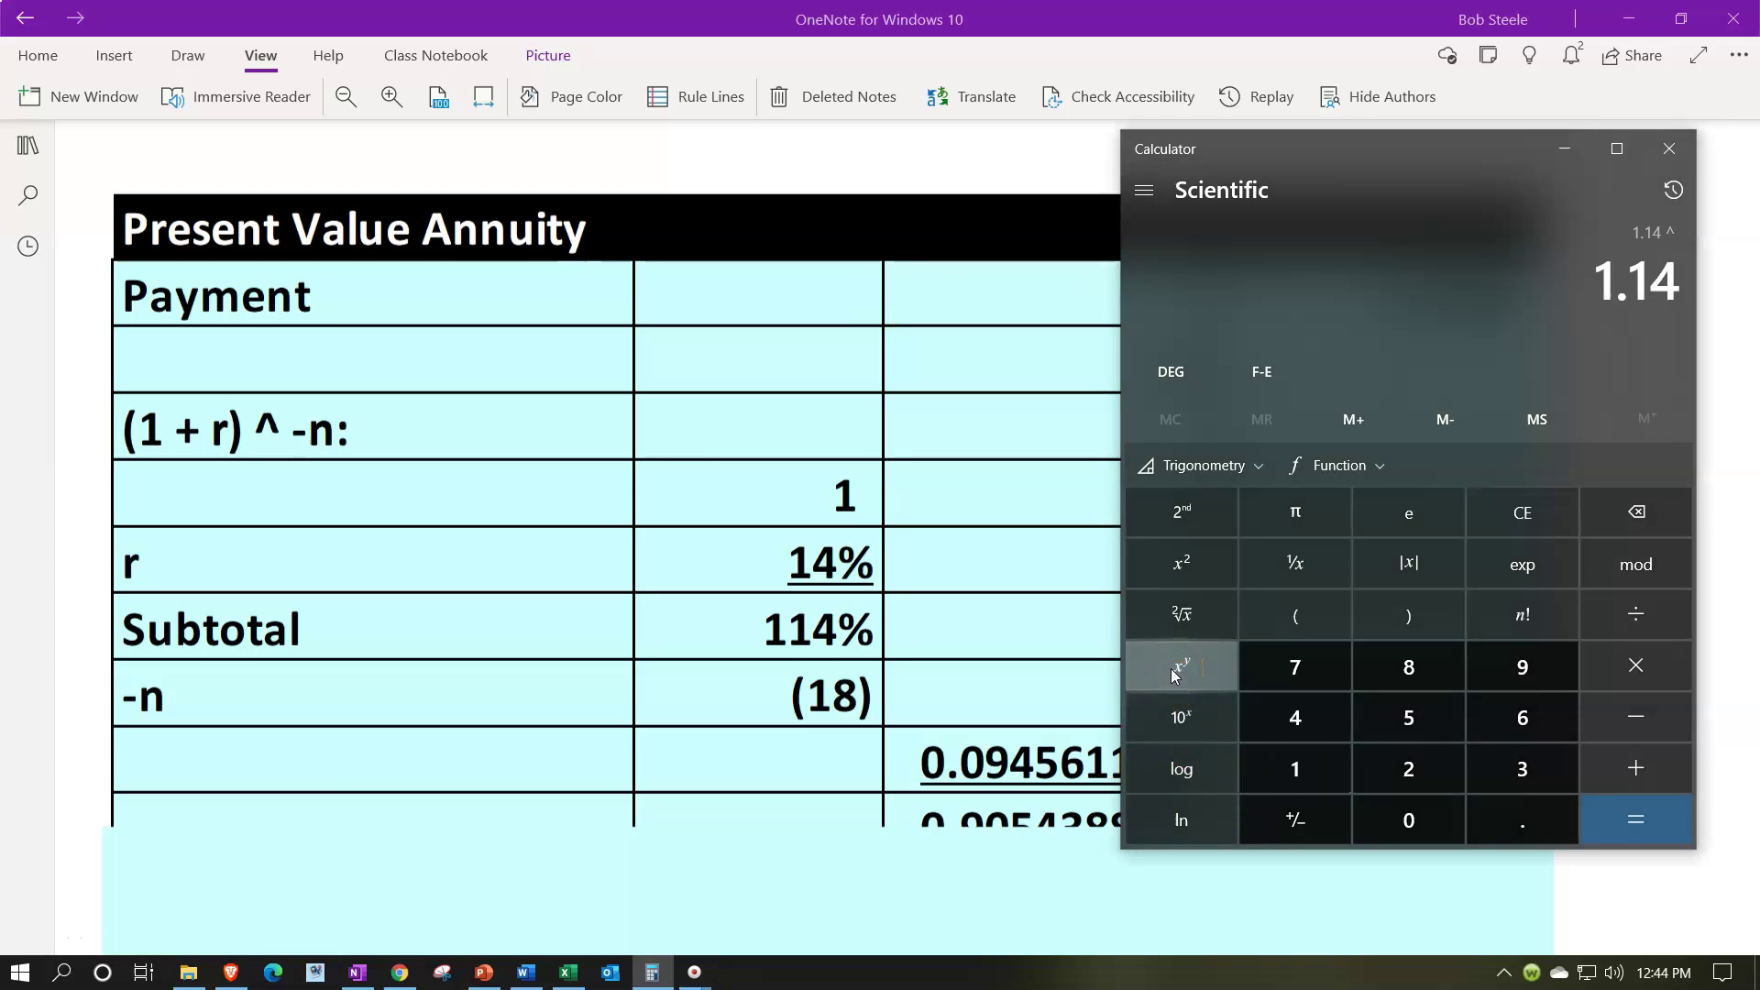
{"action": "type", "text": "18"}
{"action": "left_click", "coordinate": [1270, 816]}
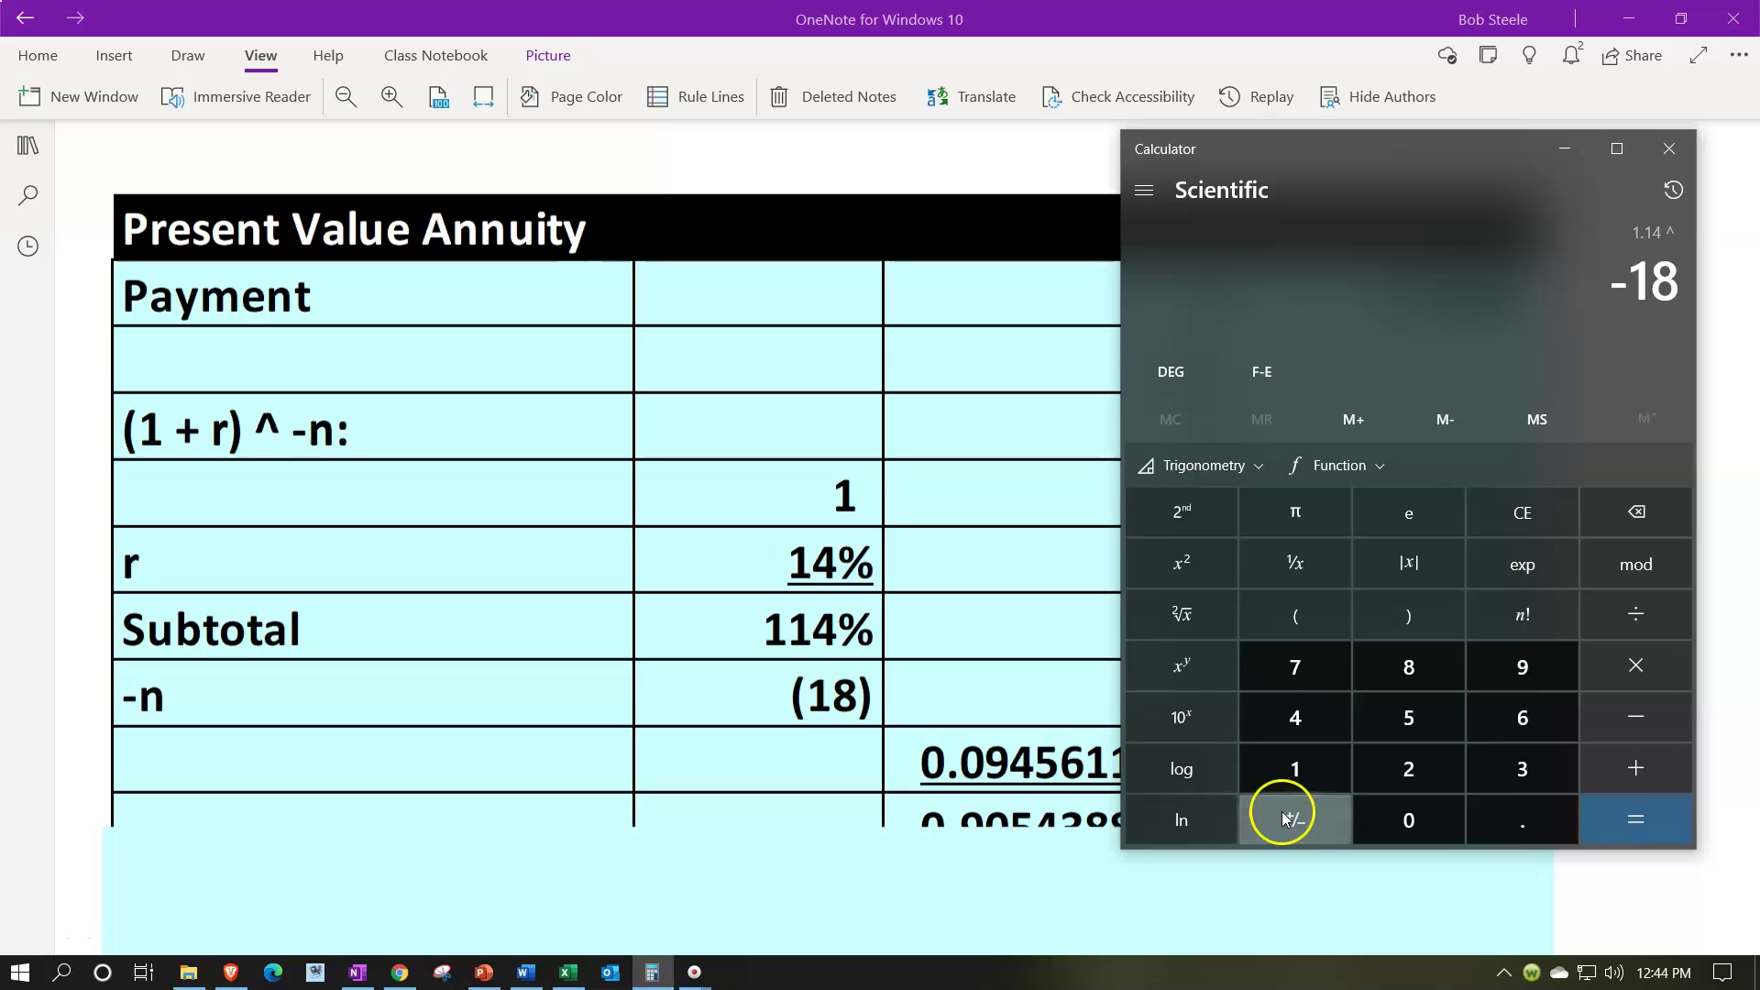
{"action": "left_click", "coordinate": [1624, 816]}
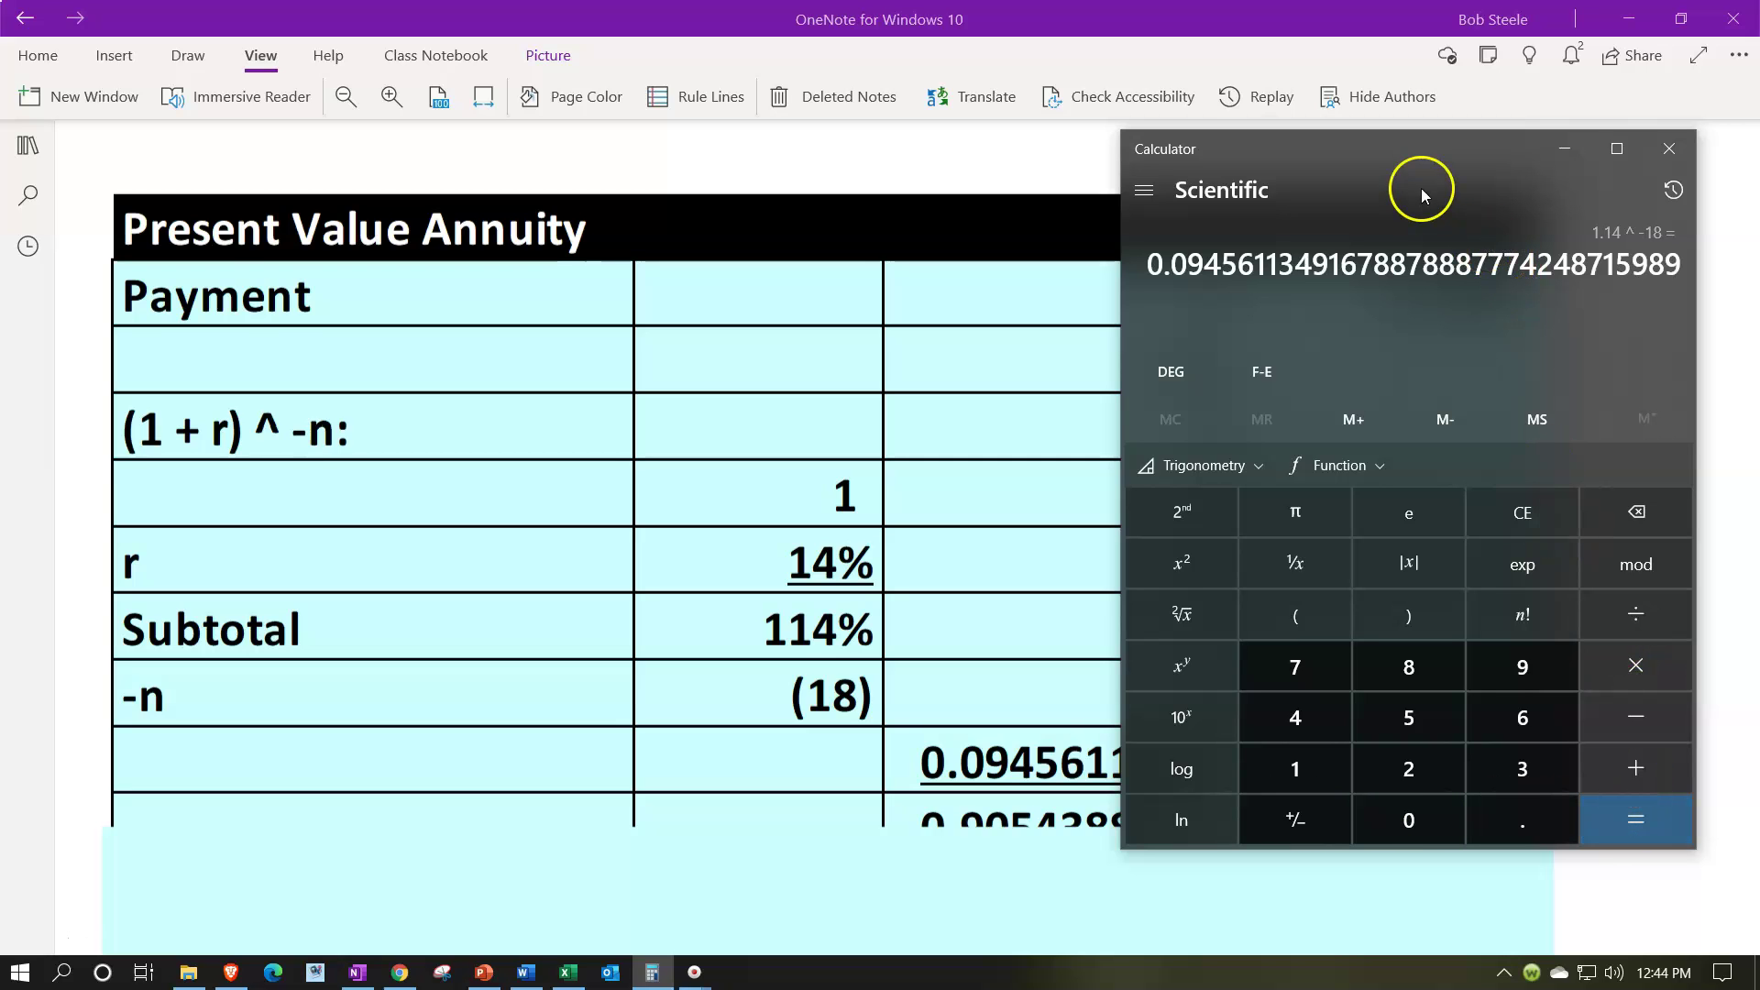
{"action": "left_click_drag", "start_coordinate": [1408, 155], "coordinate": [574, 196]}
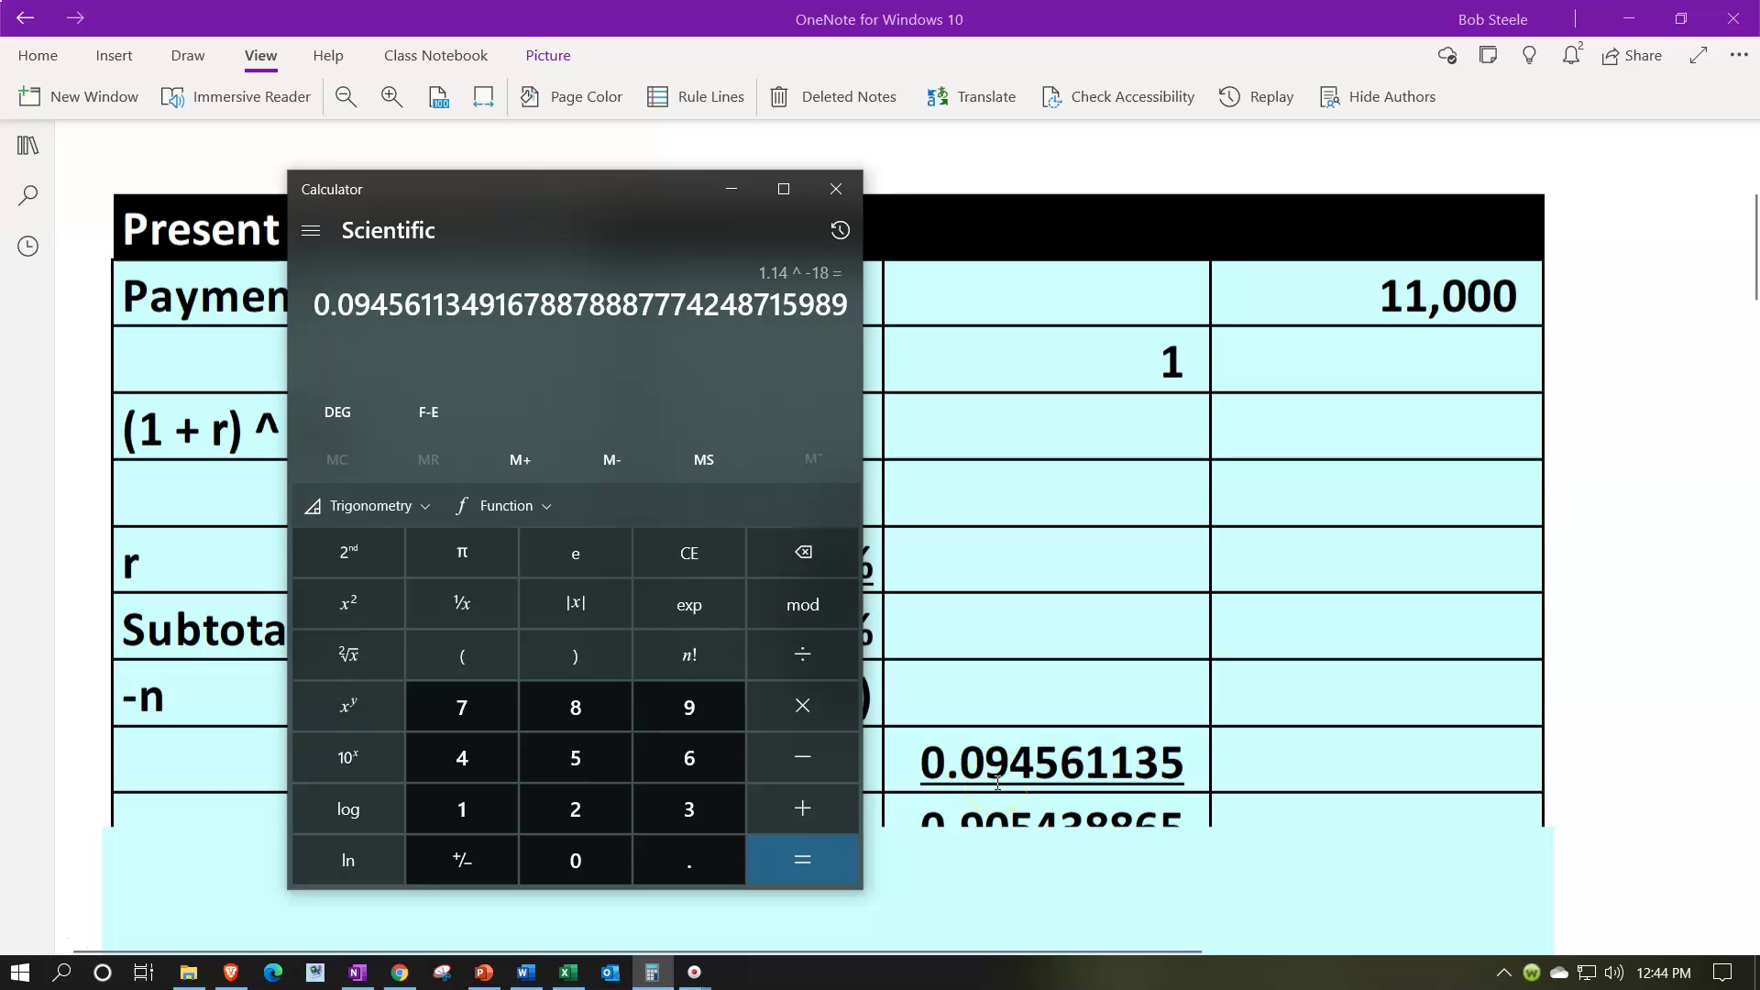
Move the calculator aside and shift the cyan cover to reveal the 0.905438865 row
{"action": "left_click", "coordinate": [758, 397]}
{"action": "left_click_drag", "start_coordinate": [609, 188], "coordinate": [1759, 183]}
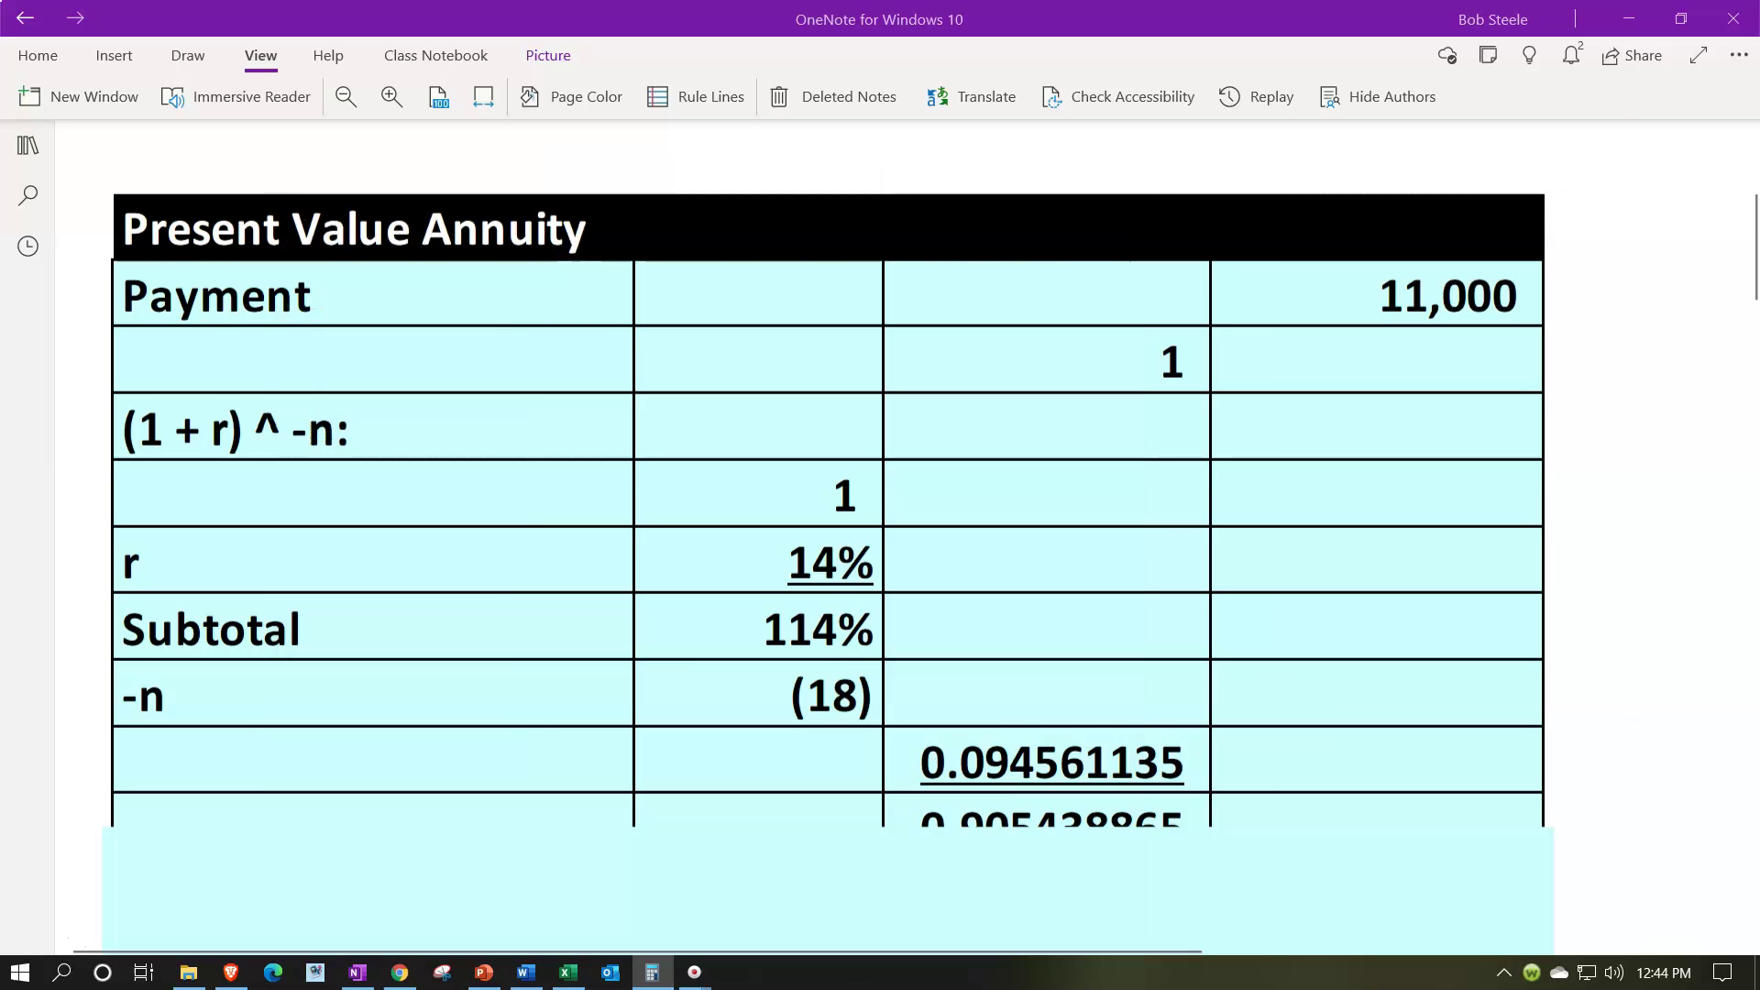
{"action": "left_click", "coordinate": [789, 849]}
{"action": "scroll", "coordinate": [789, 849], "scroll_direction": "down", "scroll_amount": 2}
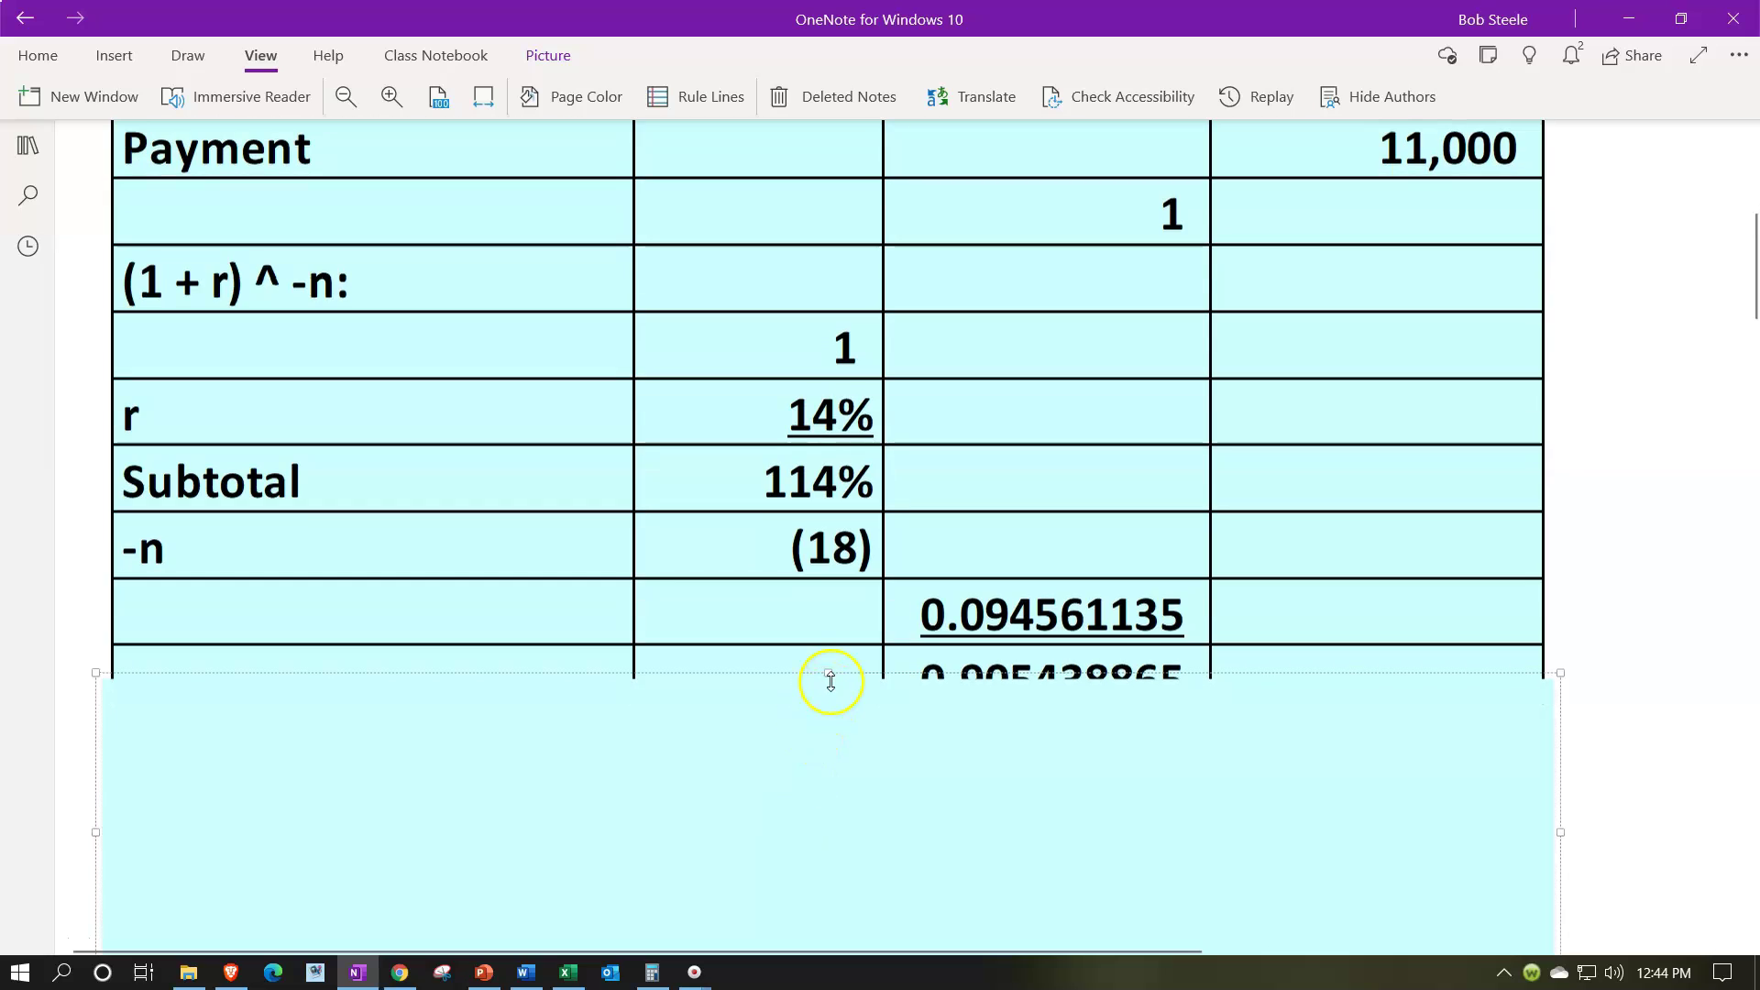
{"action": "scroll", "coordinate": [828, 734], "scroll_direction": "up", "scroll_amount": 2}
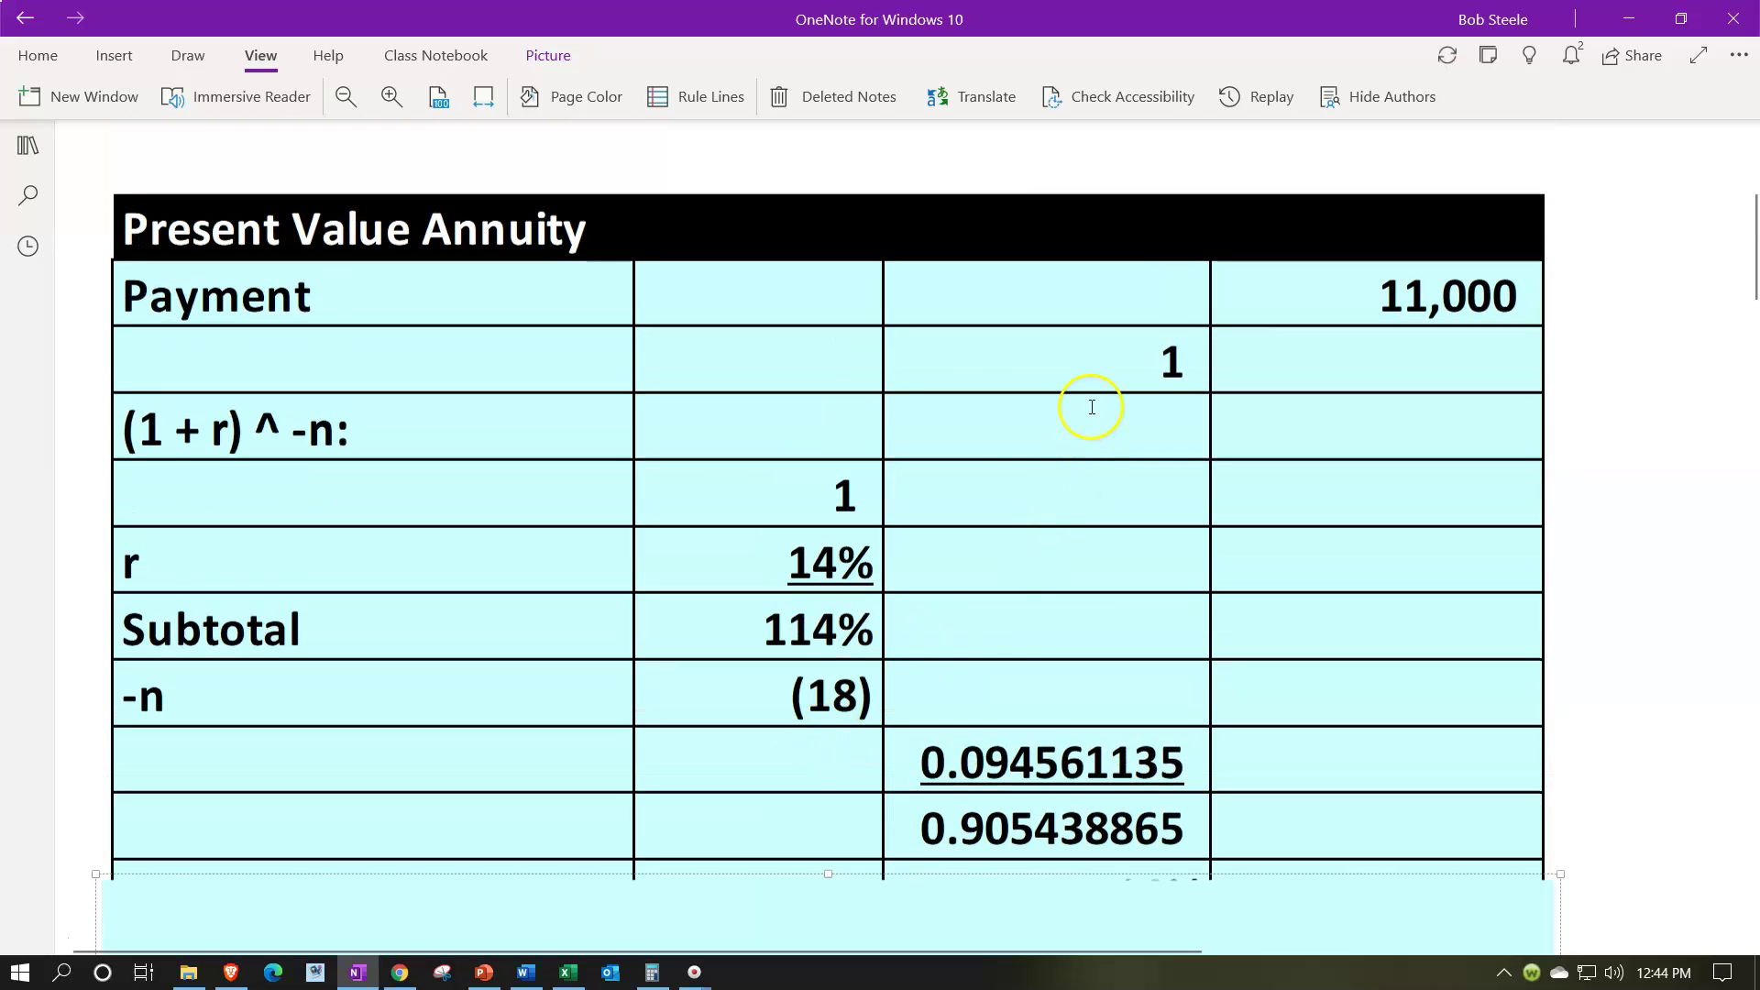
{"action": "left_click", "coordinate": [652, 972]}
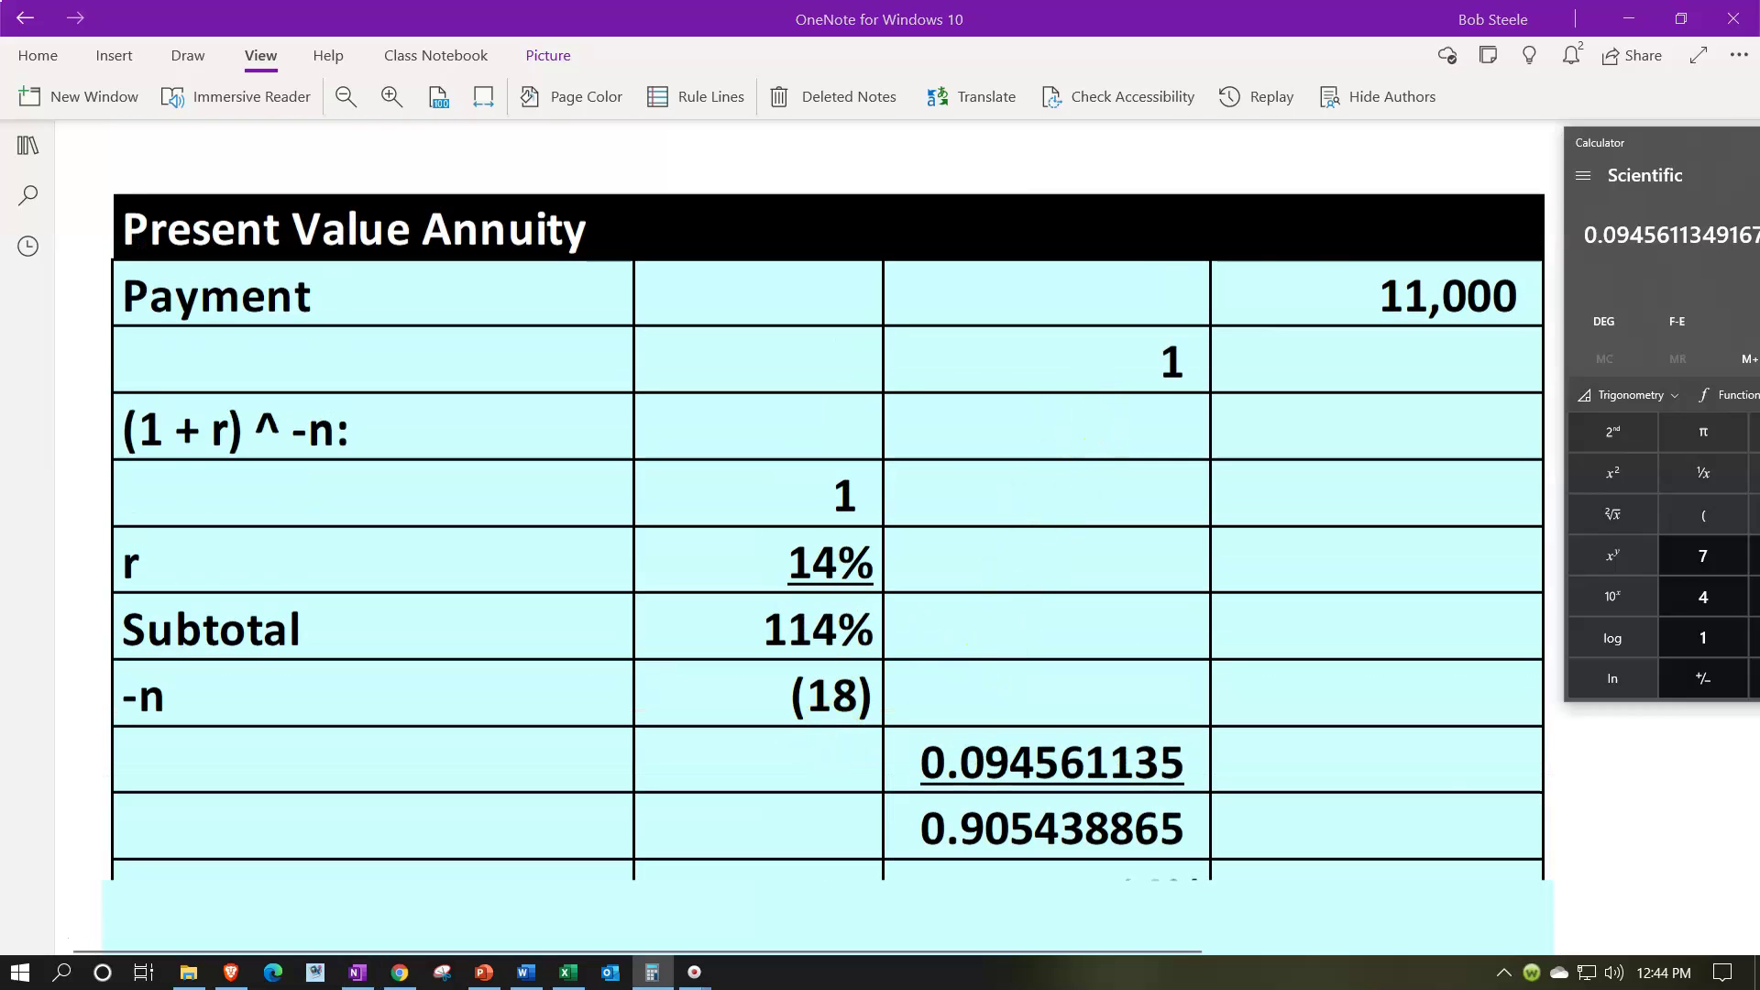
{"action": "left_click_drag", "start_coordinate": [1659, 139], "coordinate": [568, 291]}
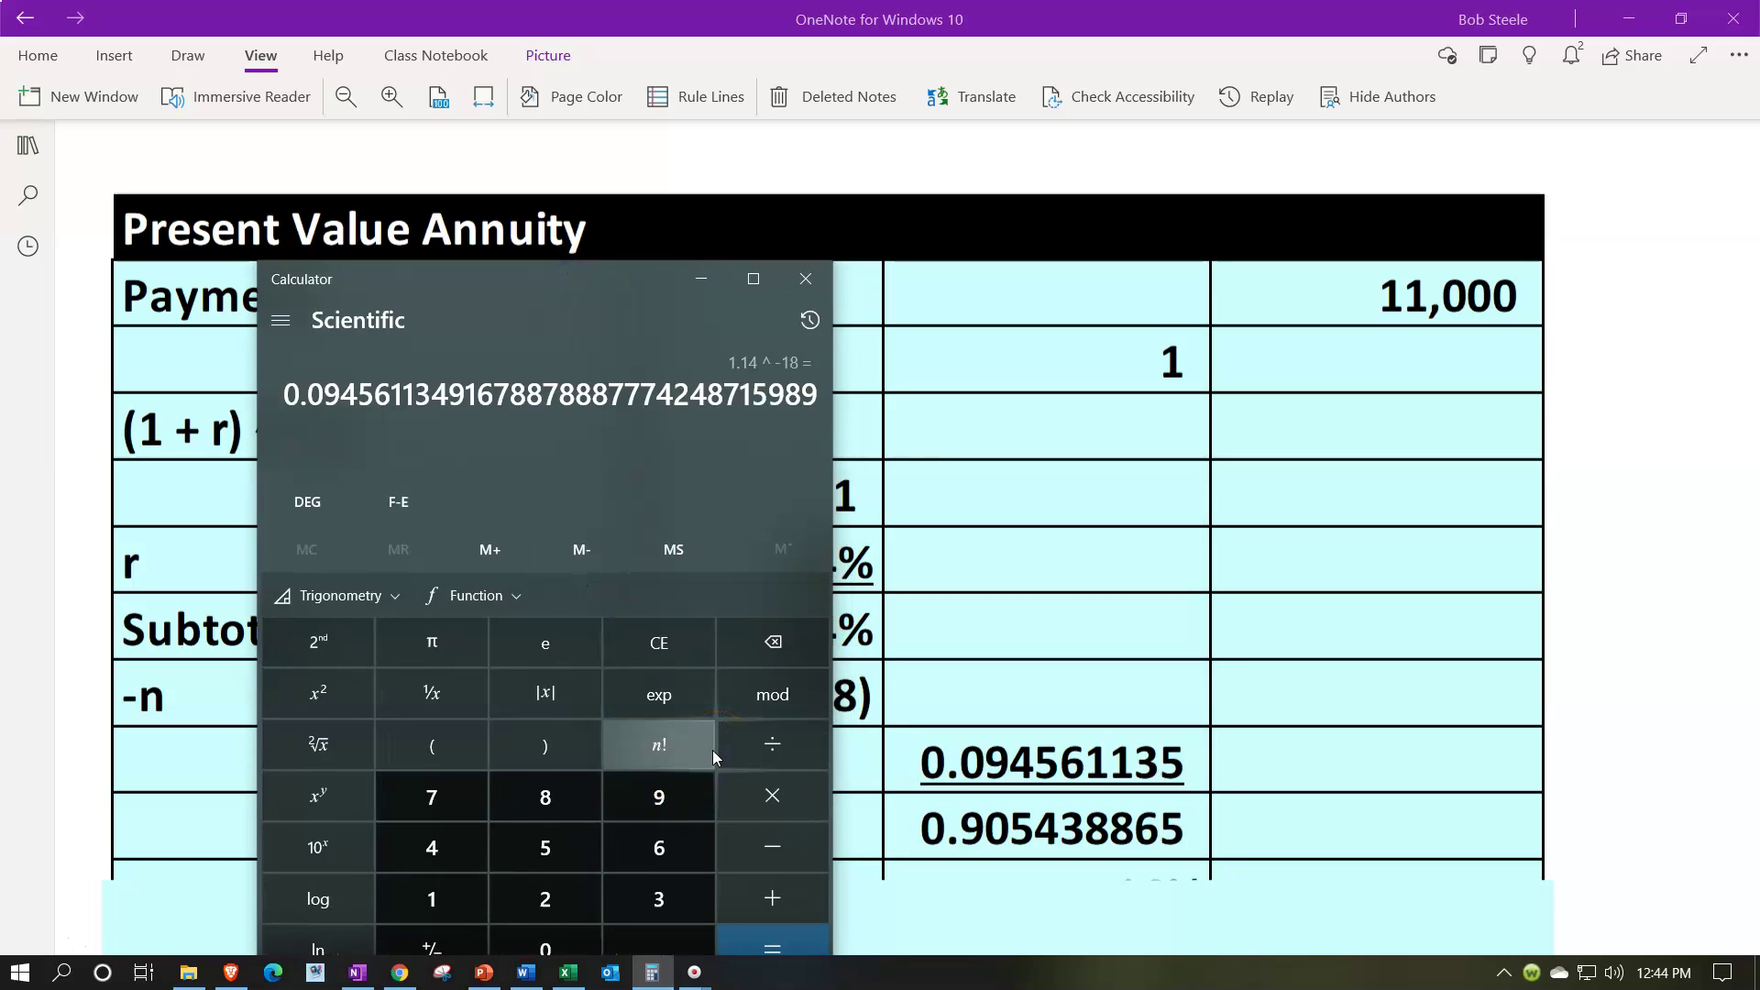
In a compact always-on-top Standard calculator, compute 1 − 0.094561135 = 0.905438865
{"action": "left_click", "coordinate": [279, 323]}
{"action": "left_click", "coordinate": [298, 420]}
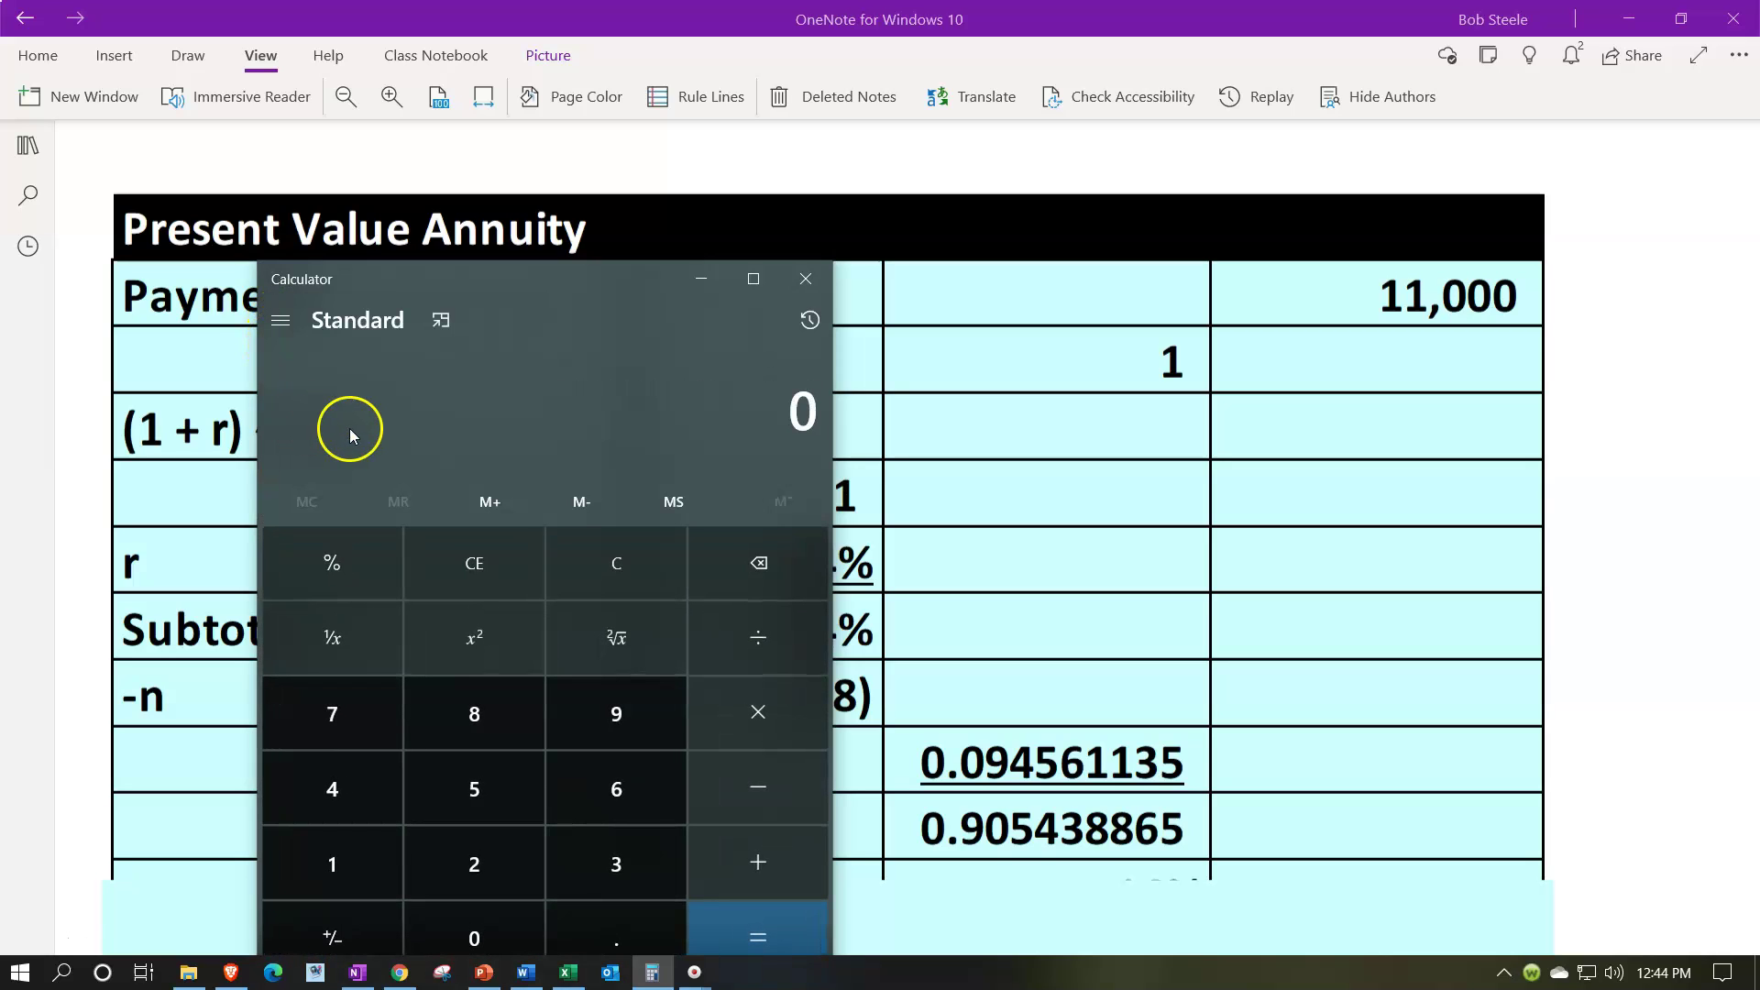
{"action": "left_click", "coordinate": [441, 320]}
{"action": "left_click_drag", "start_coordinate": [1516, 51], "coordinate": [338, 376]}
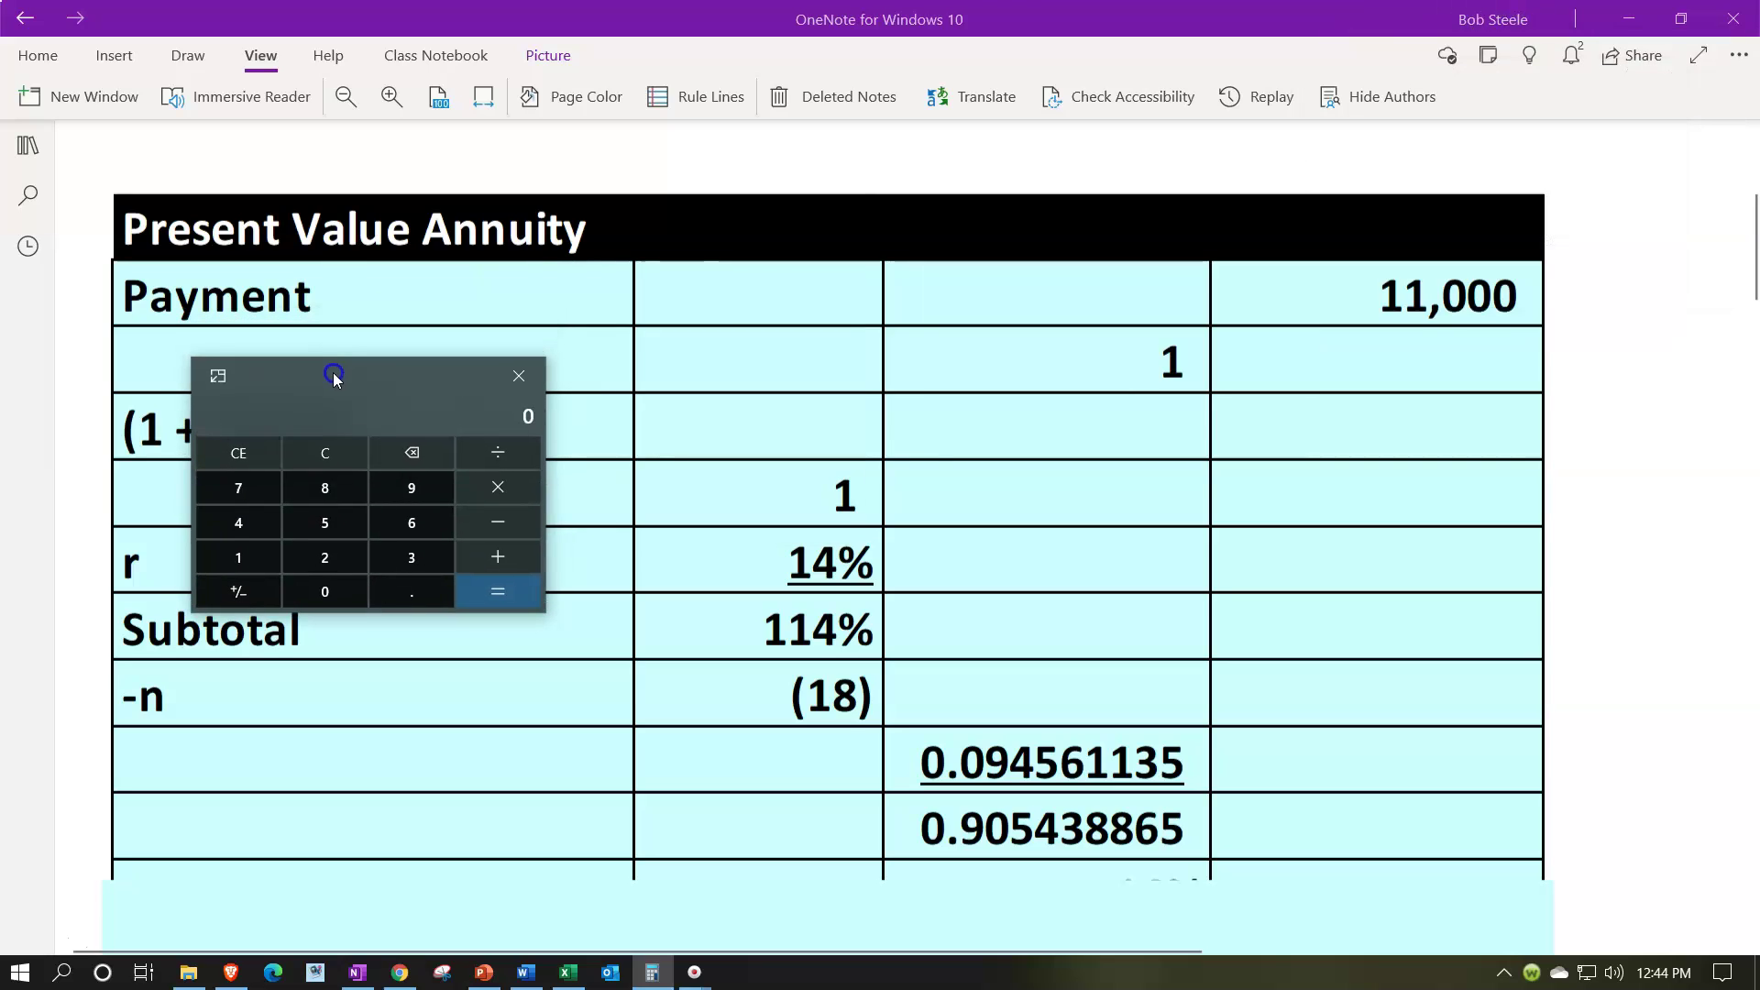
{"action": "left_click", "coordinate": [348, 475]}
{"action": "type", "text": ".0945"}
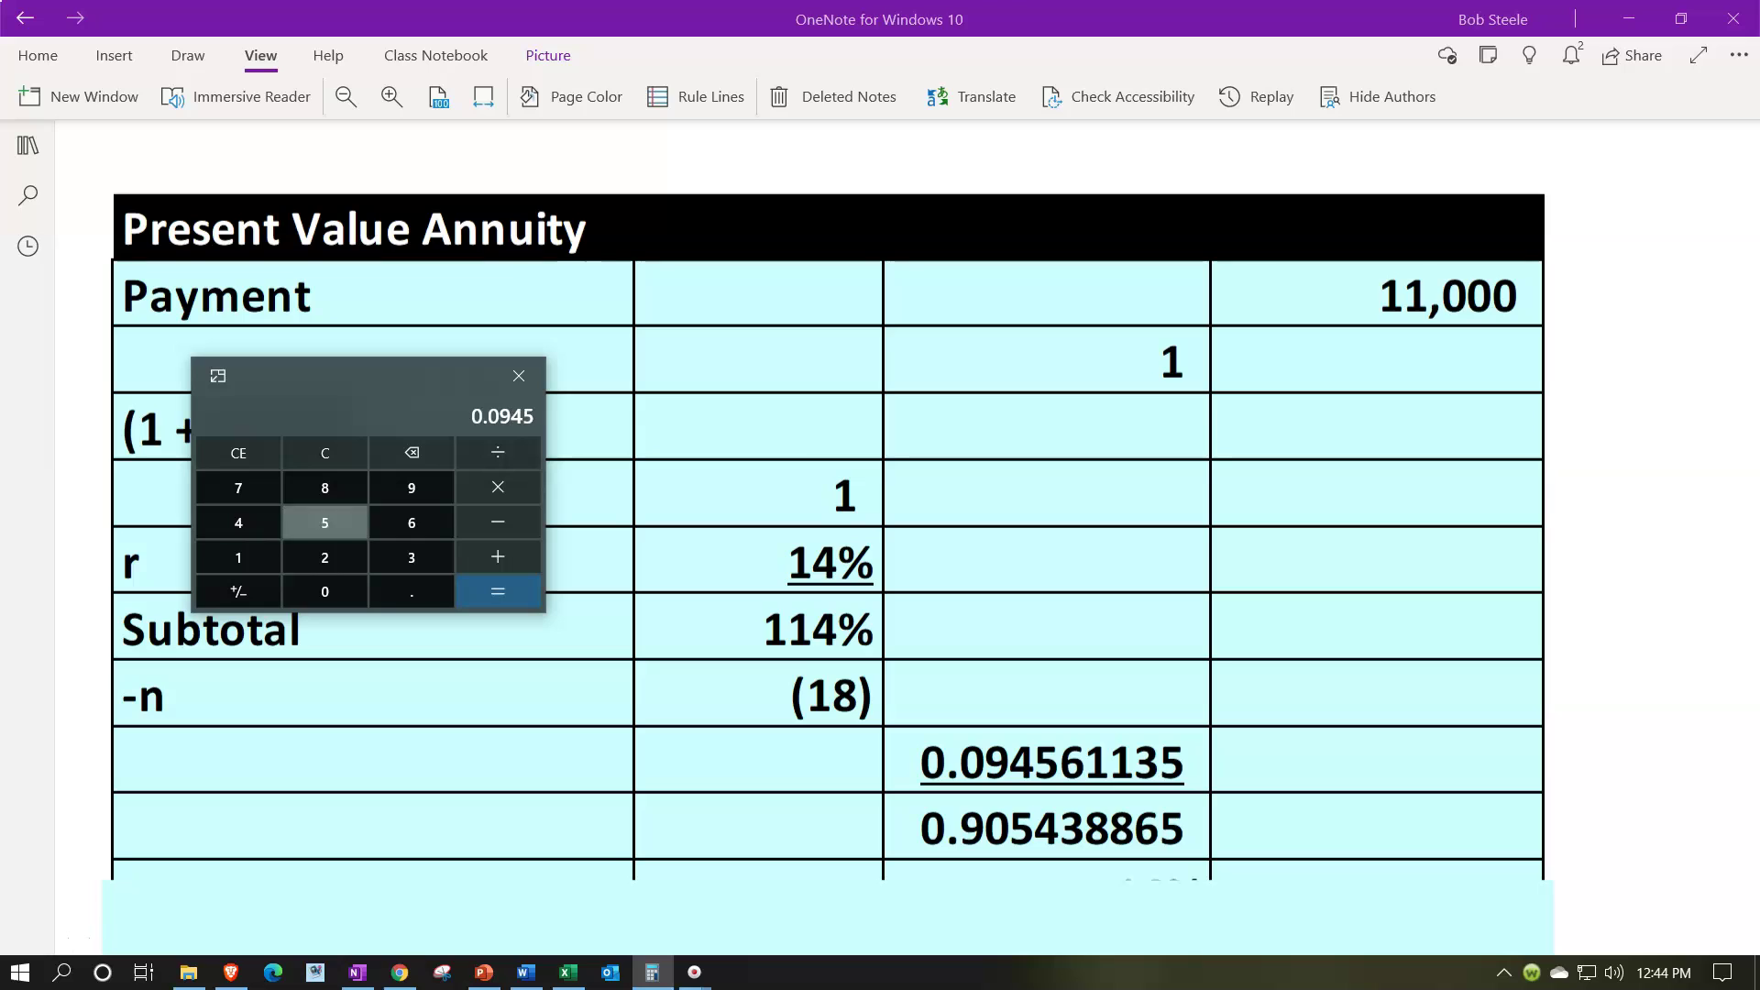
{"action": "type", "text": "61135"}
{"action": "key", "text": "Return"}
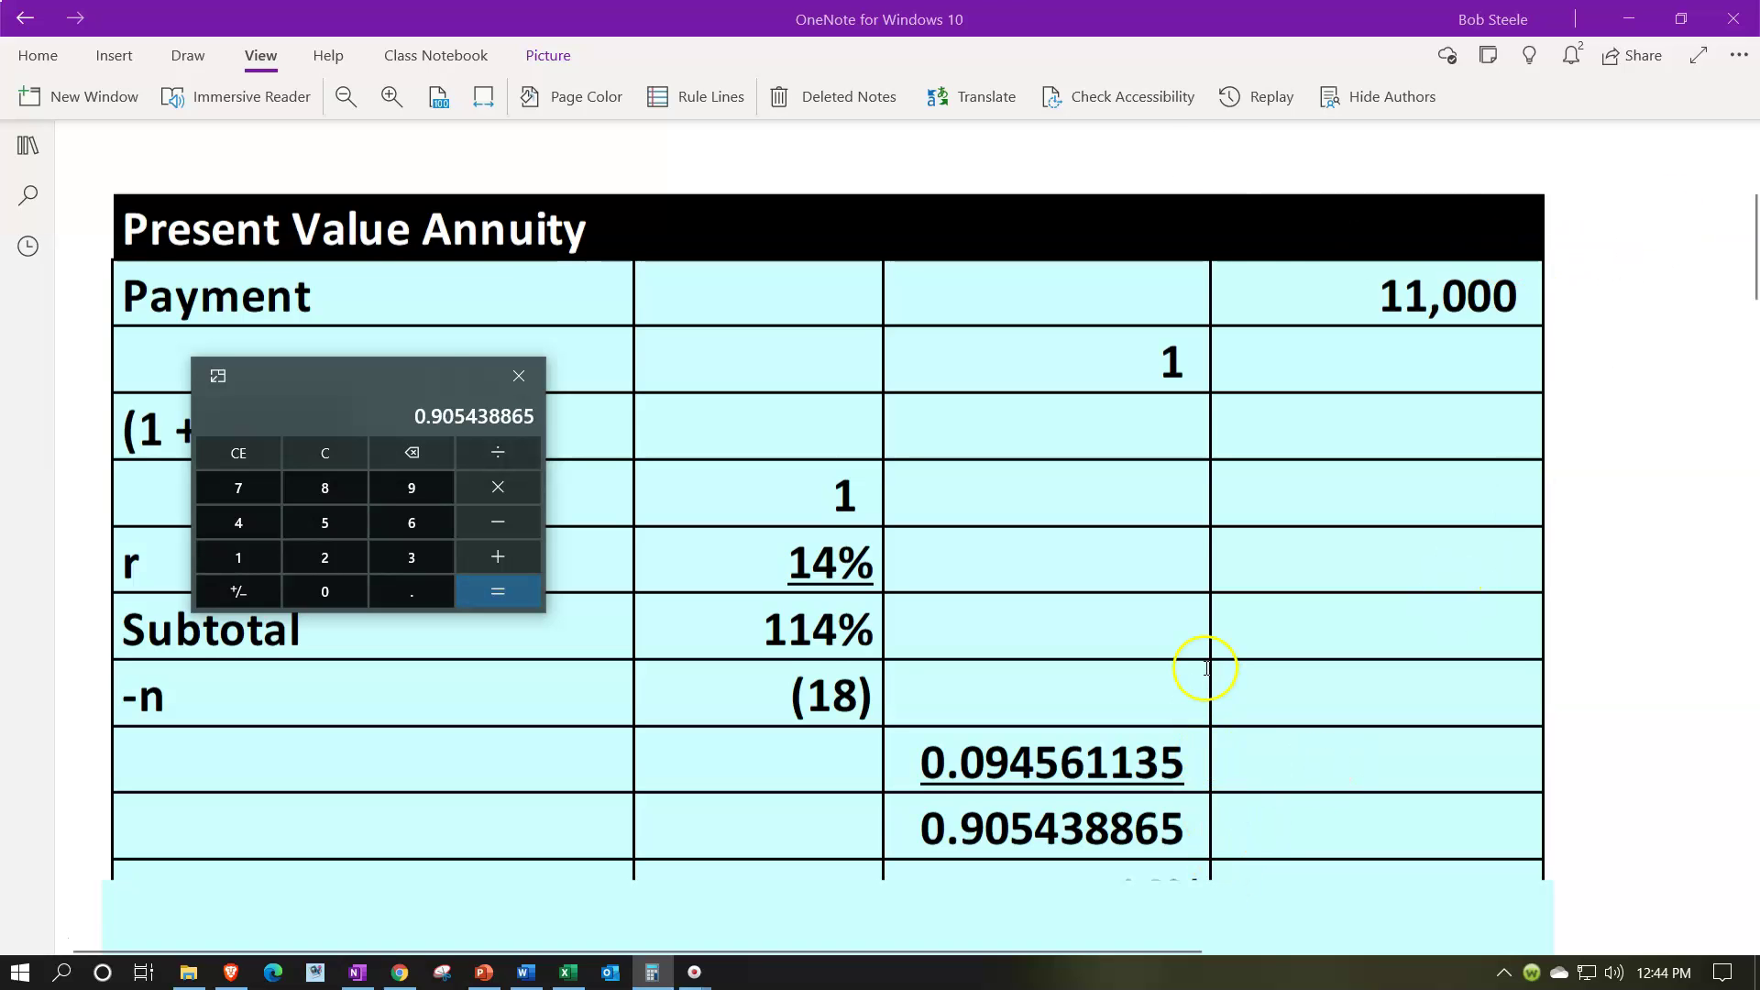
Divide 0.905438865 by 0.14 to get the 6.467420465 annuity factor
{"action": "scroll", "coordinate": [1069, 734], "scroll_direction": "down", "scroll_amount": 2}
{"action": "scroll", "coordinate": [1032, 746], "scroll_direction": "down", "scroll_amount": 2}
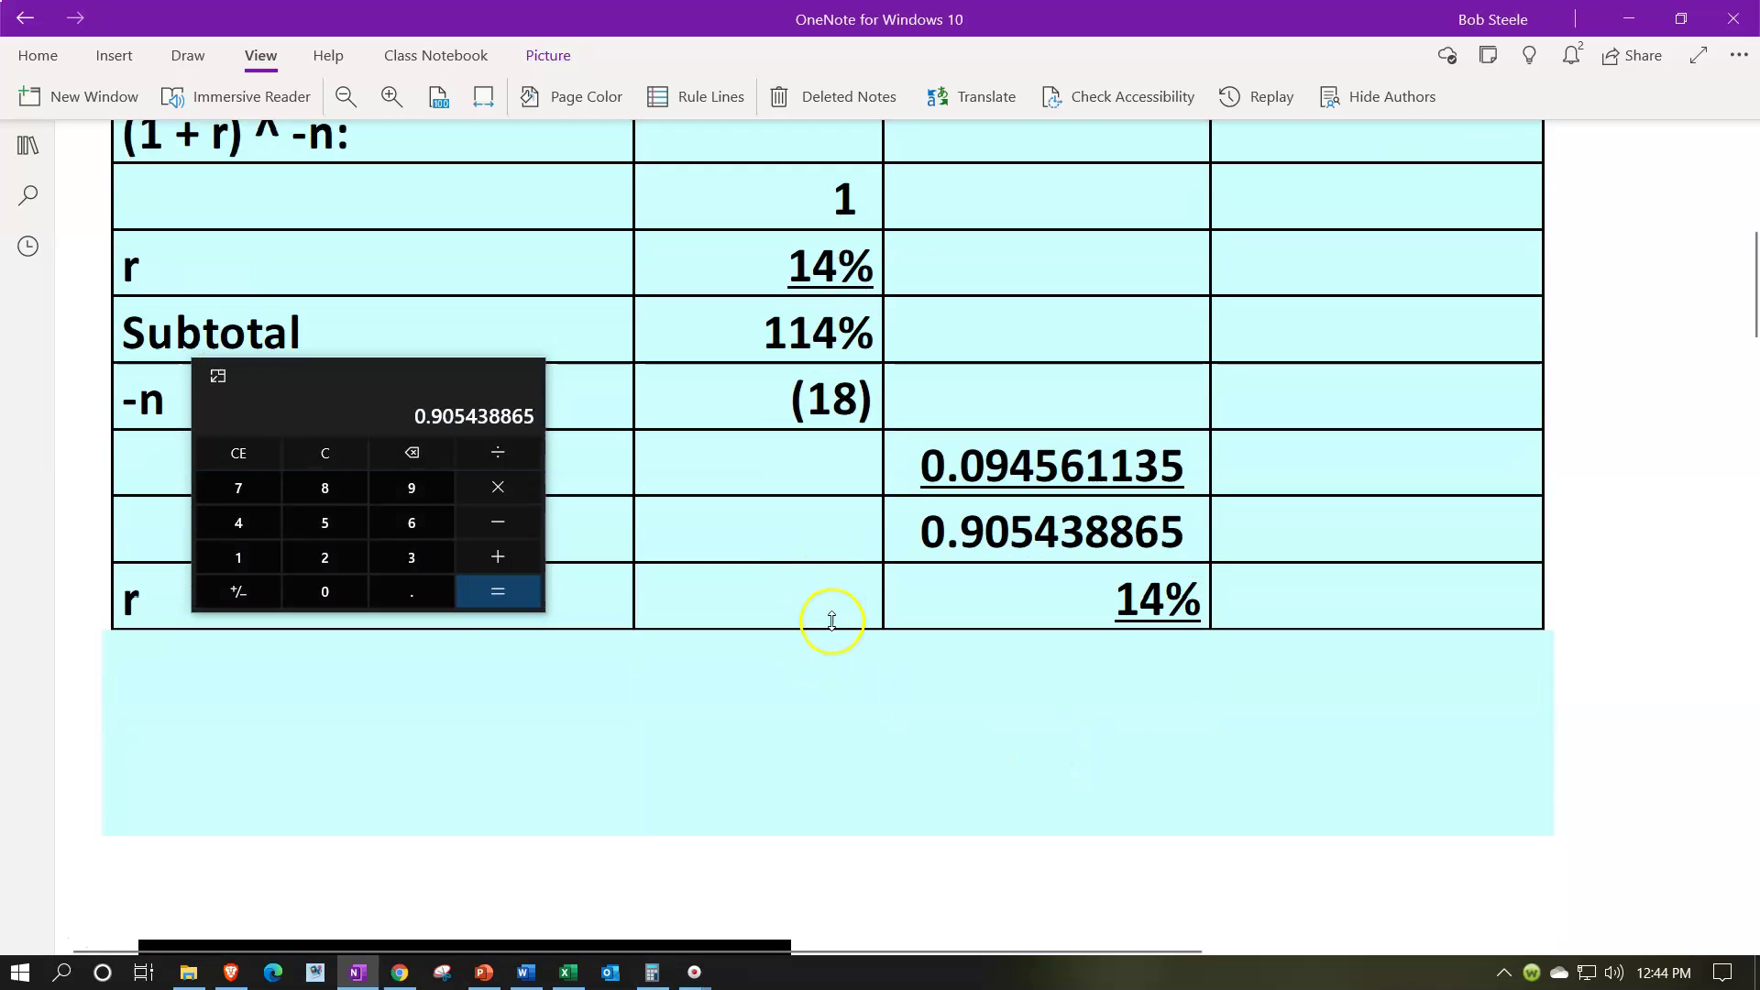
{"action": "scroll", "coordinate": [893, 462], "scroll_direction": "up", "scroll_amount": 9}
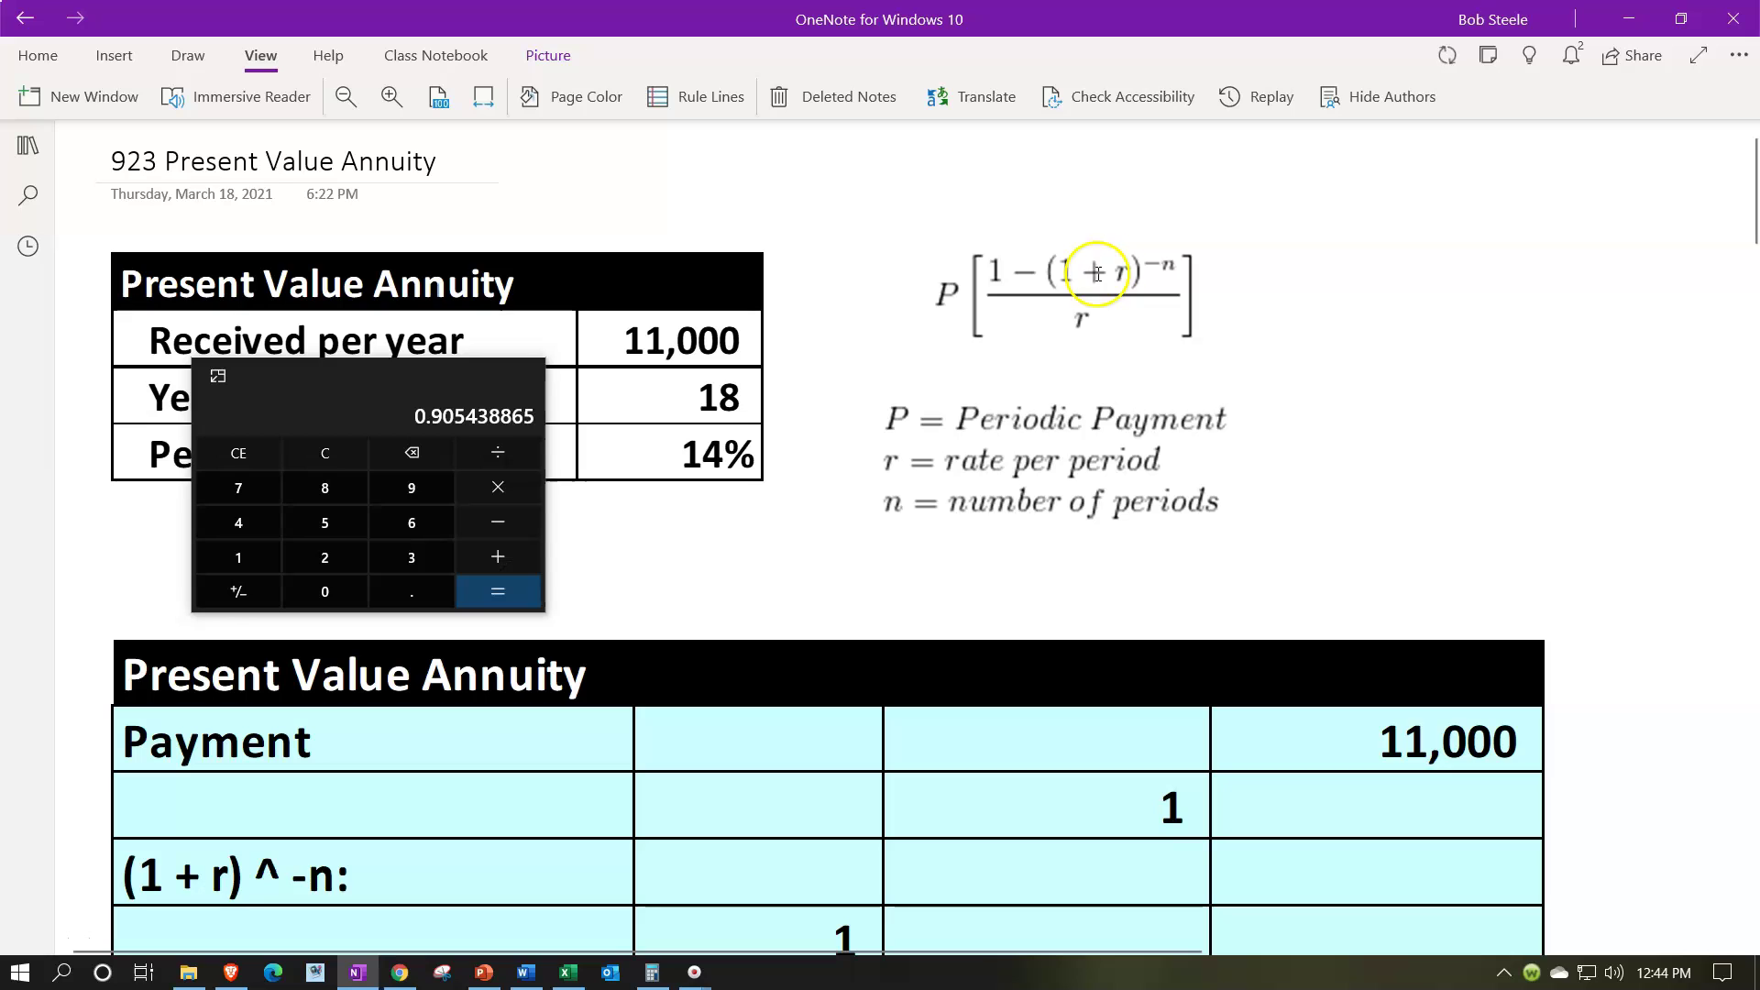
{"action": "scroll", "coordinate": [1084, 542], "scroll_direction": "down", "scroll_amount": 8}
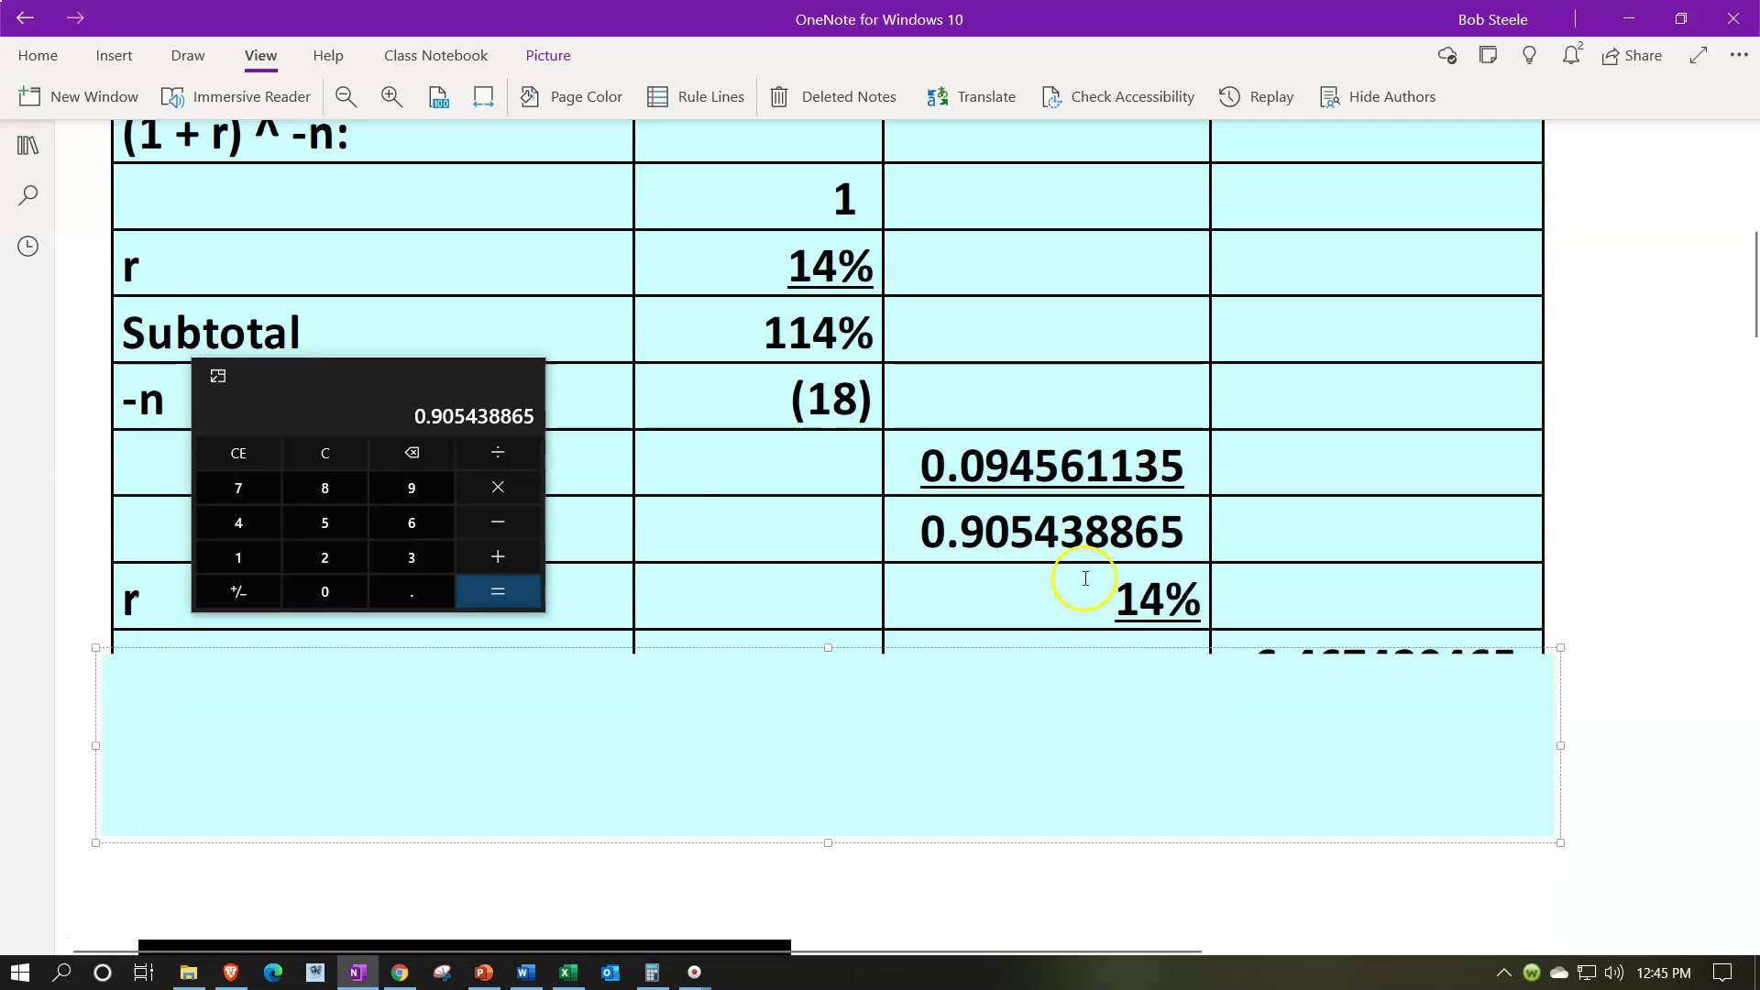
{"action": "left_click", "coordinate": [511, 458]}
{"action": "type", "text": ".14"}
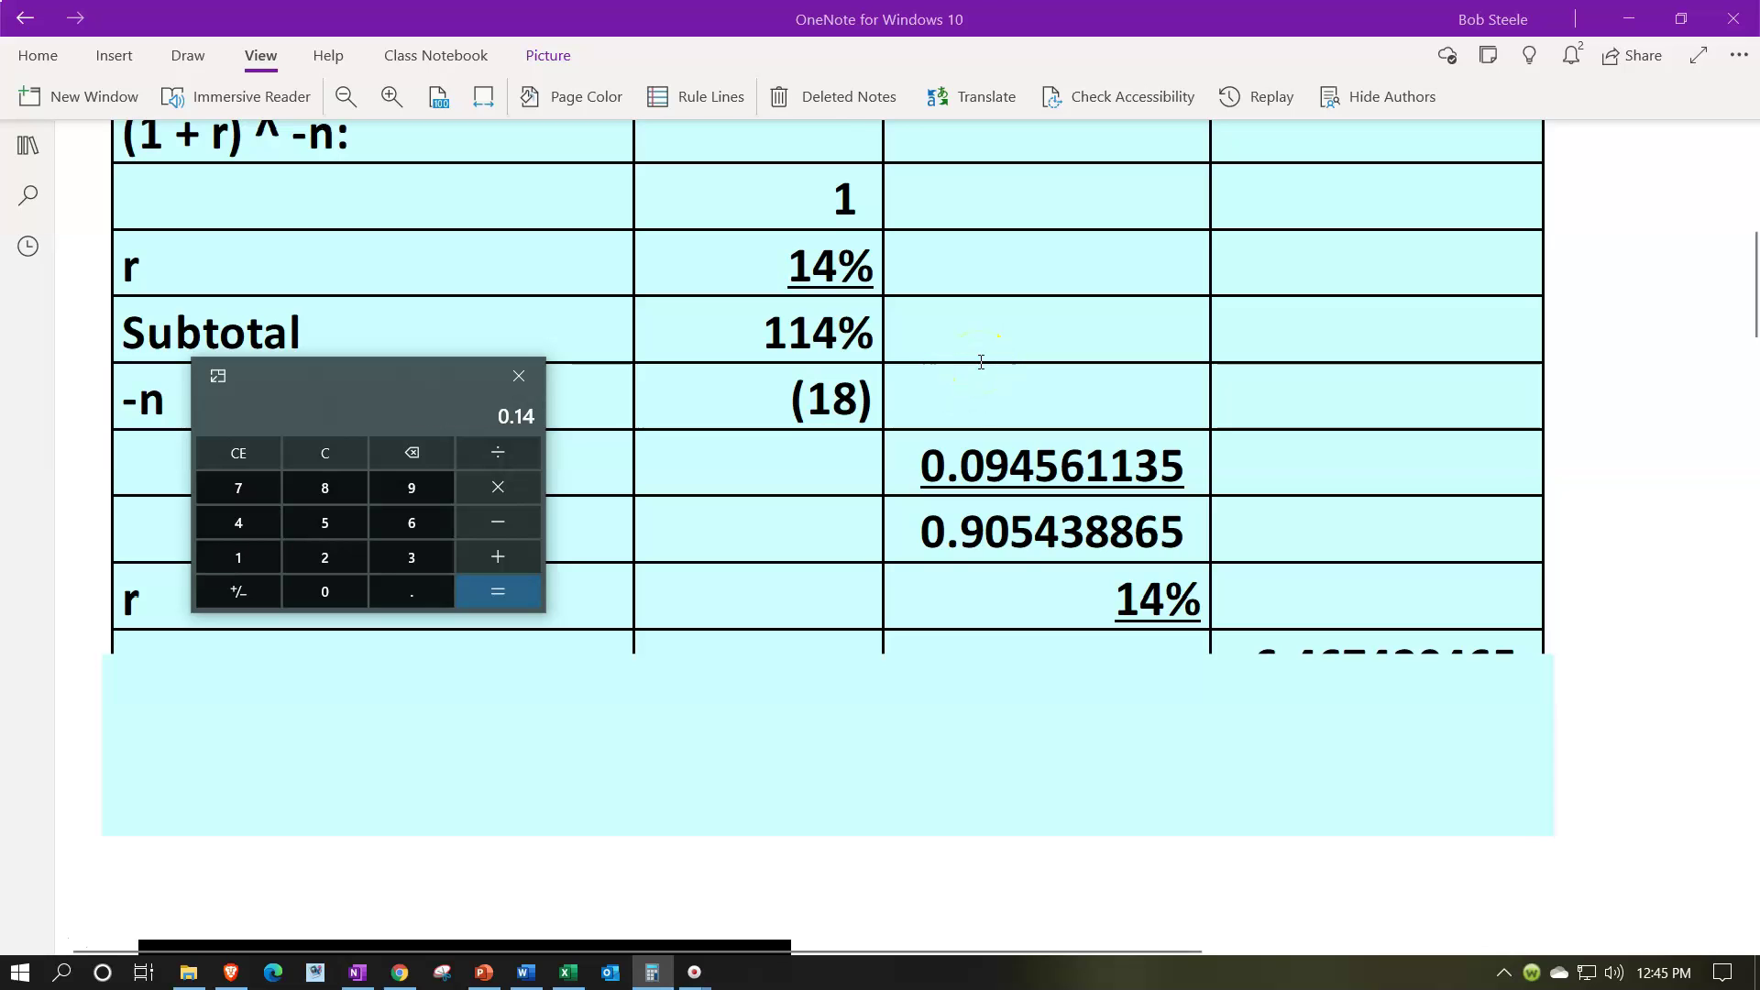
{"action": "key", "text": "Return"}
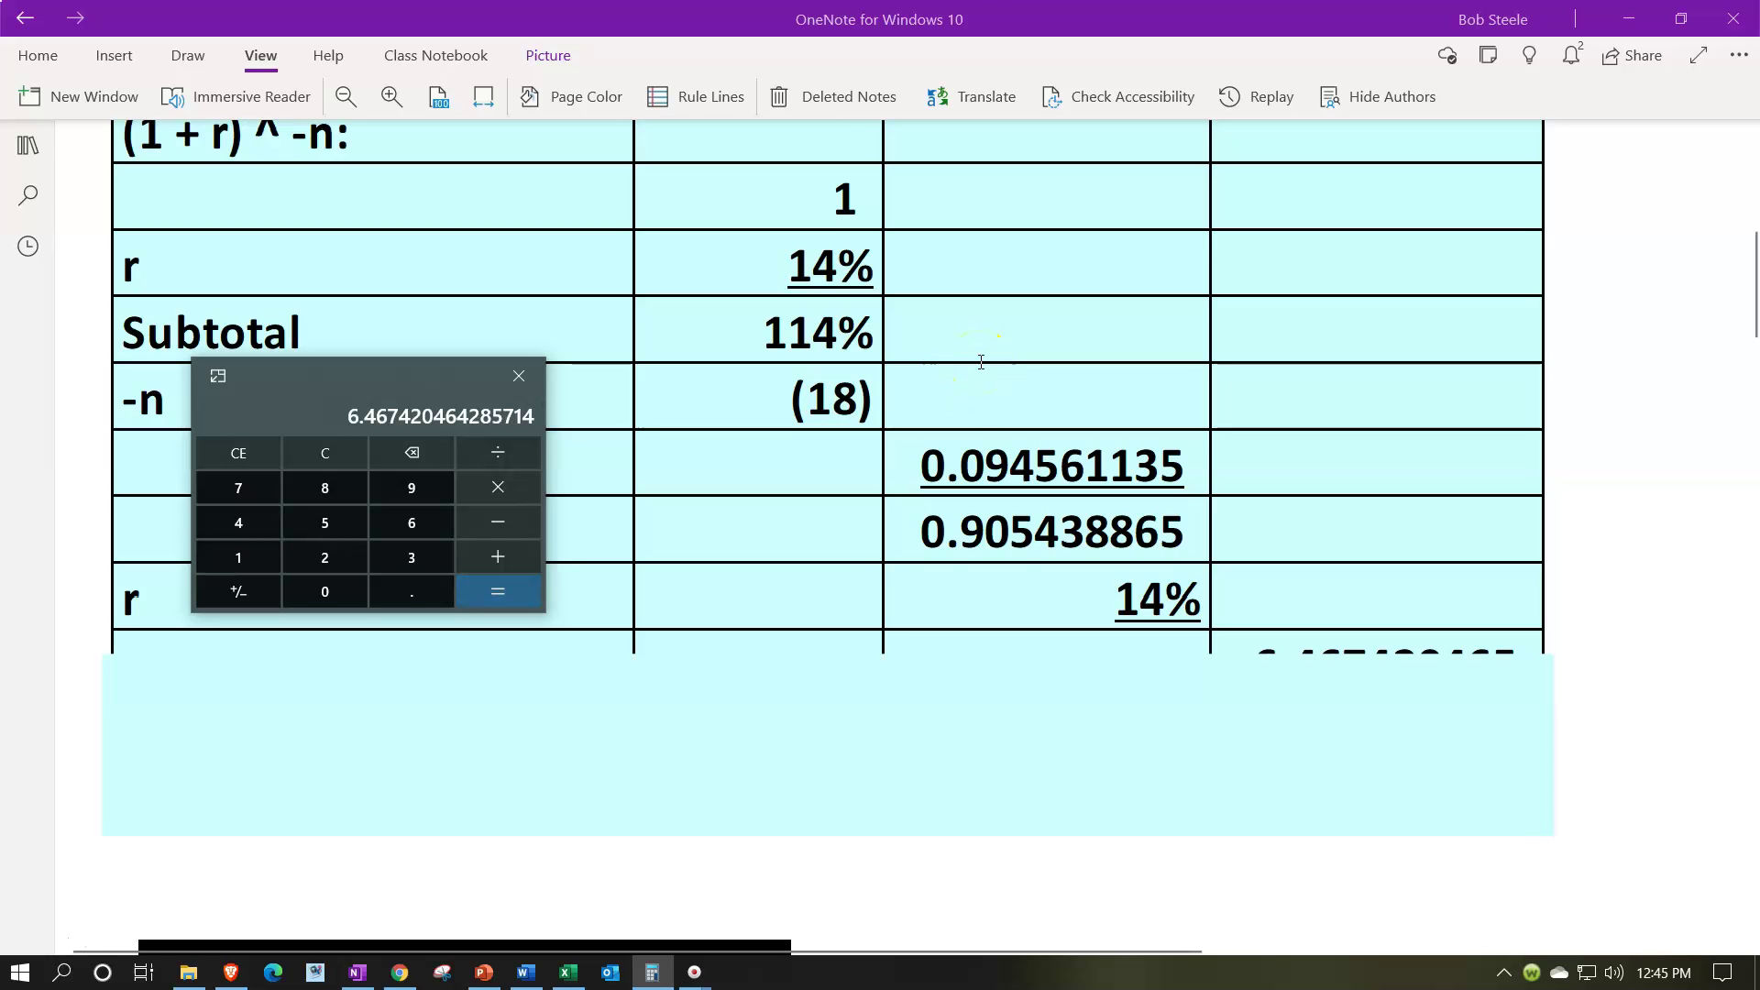
Delete the light-blue cover to reveal the table's remaining results
{"action": "left_click", "coordinate": [790, 718]}
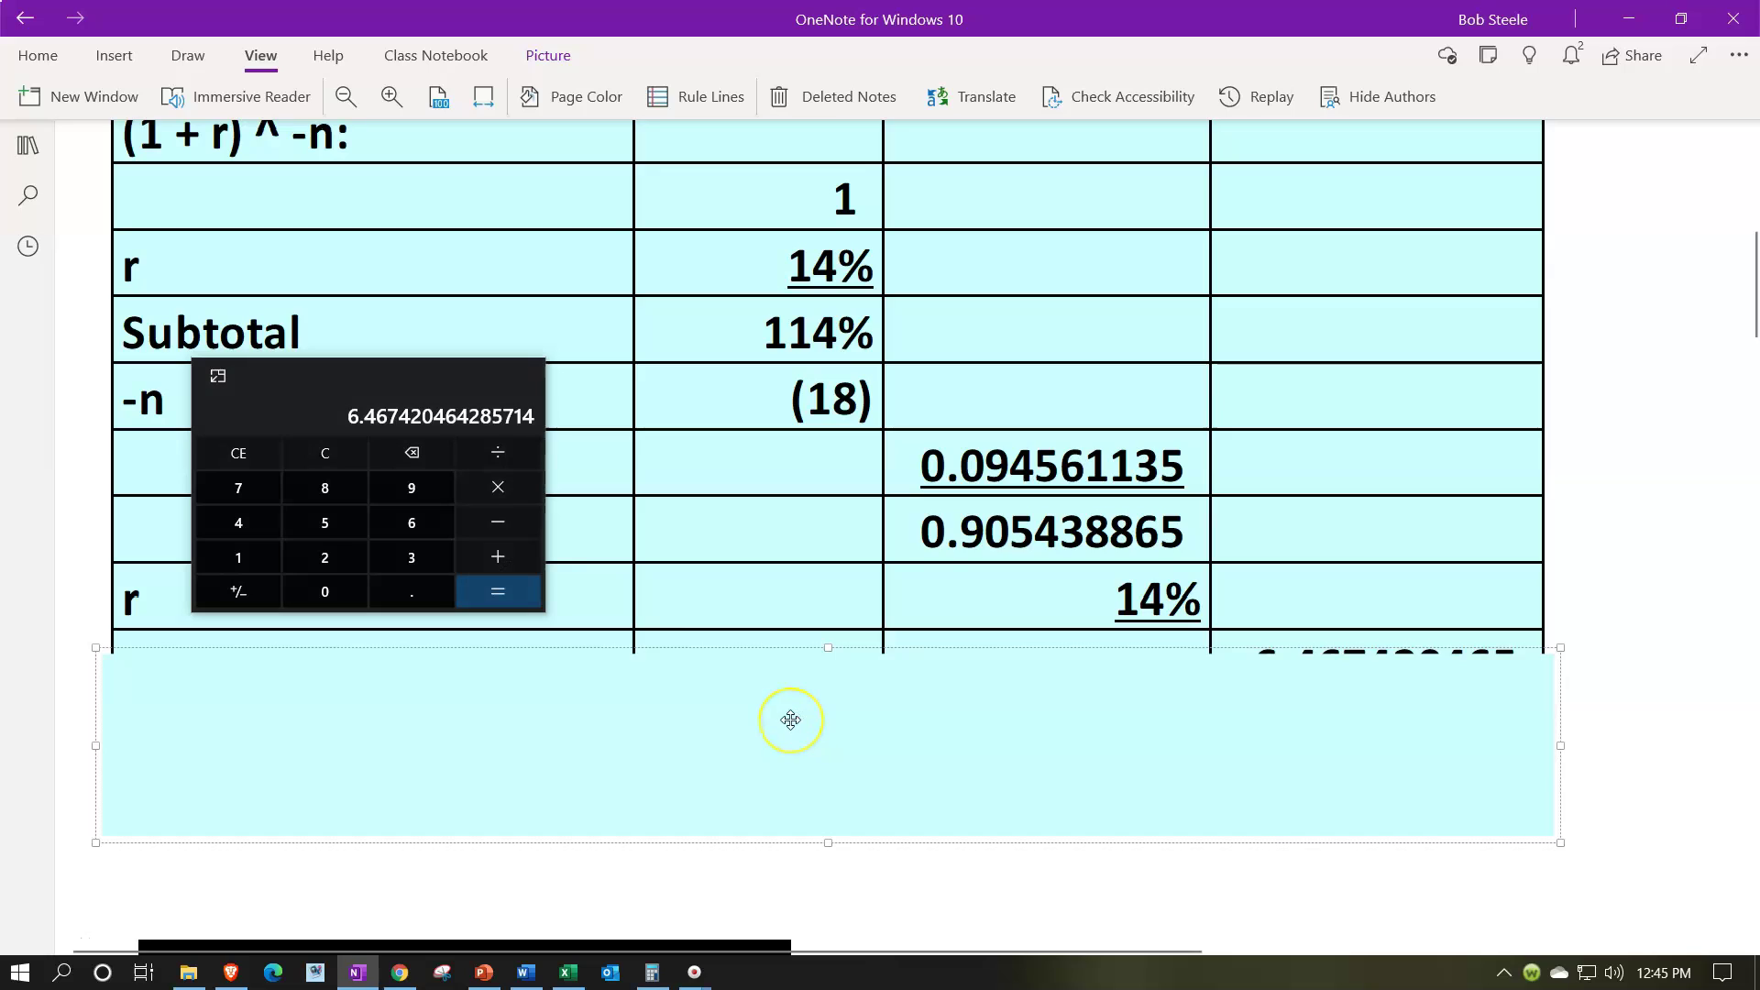
{"action": "key", "text": "Delete"}
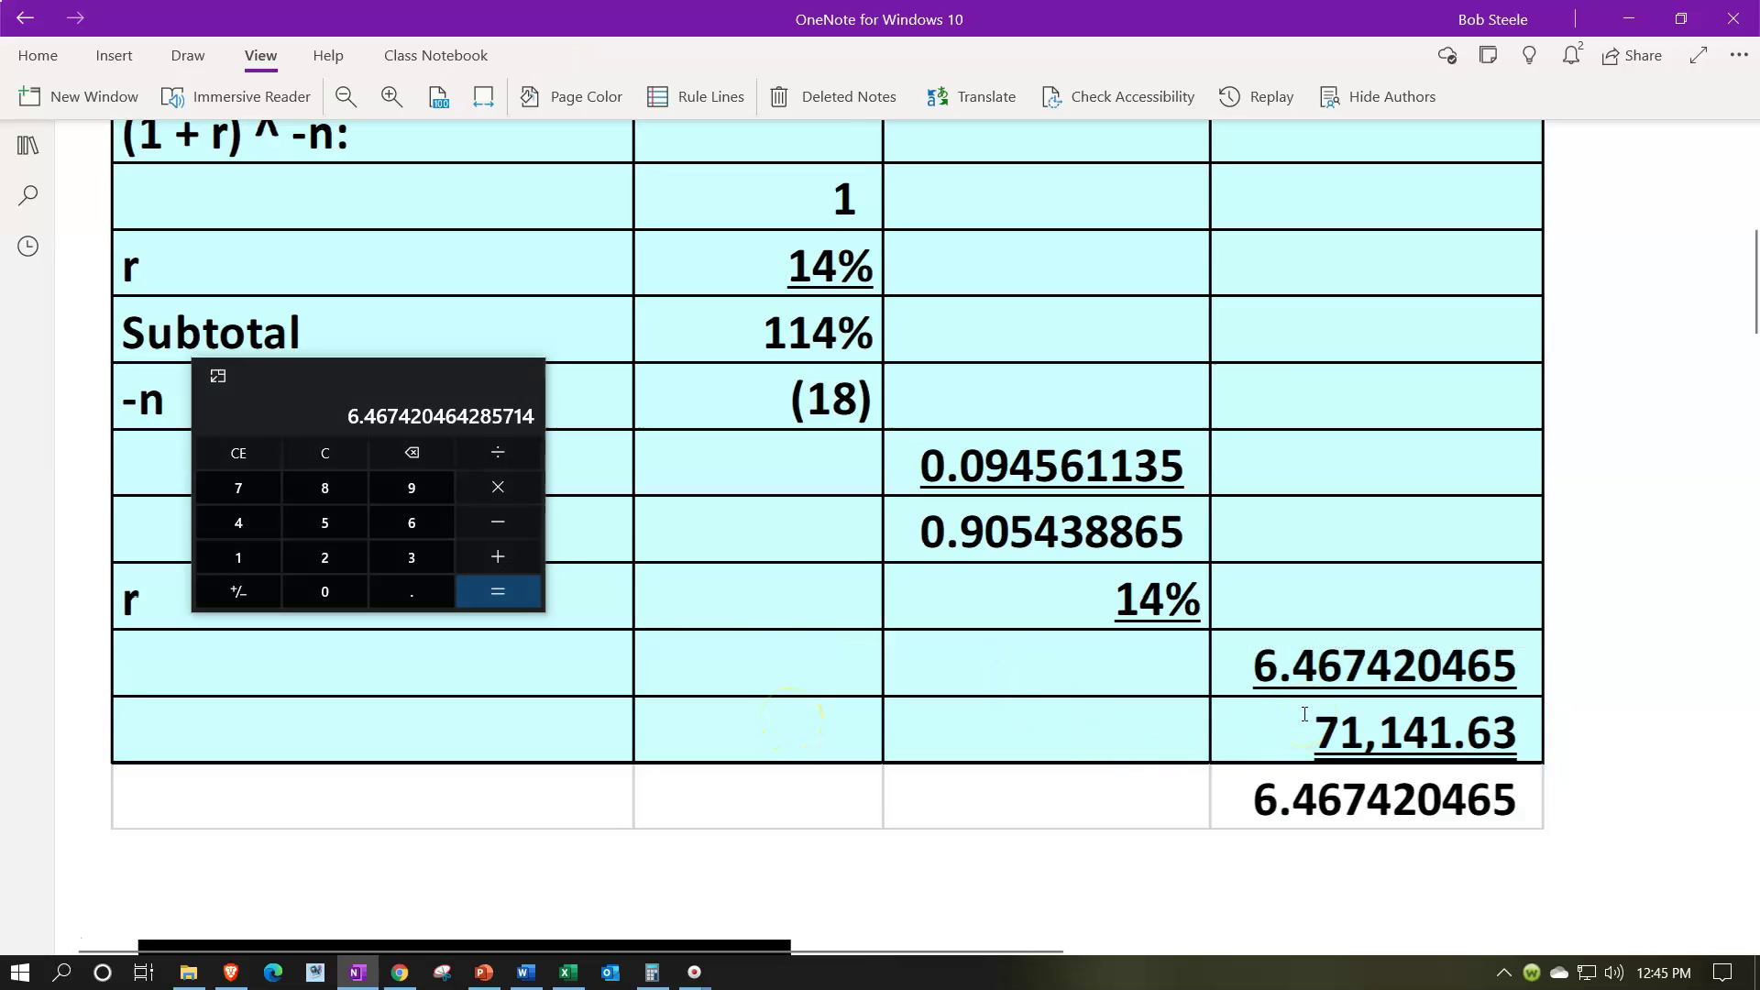
{"action": "scroll", "coordinate": [1304, 713], "scroll_direction": "up", "scroll_amount": 8}
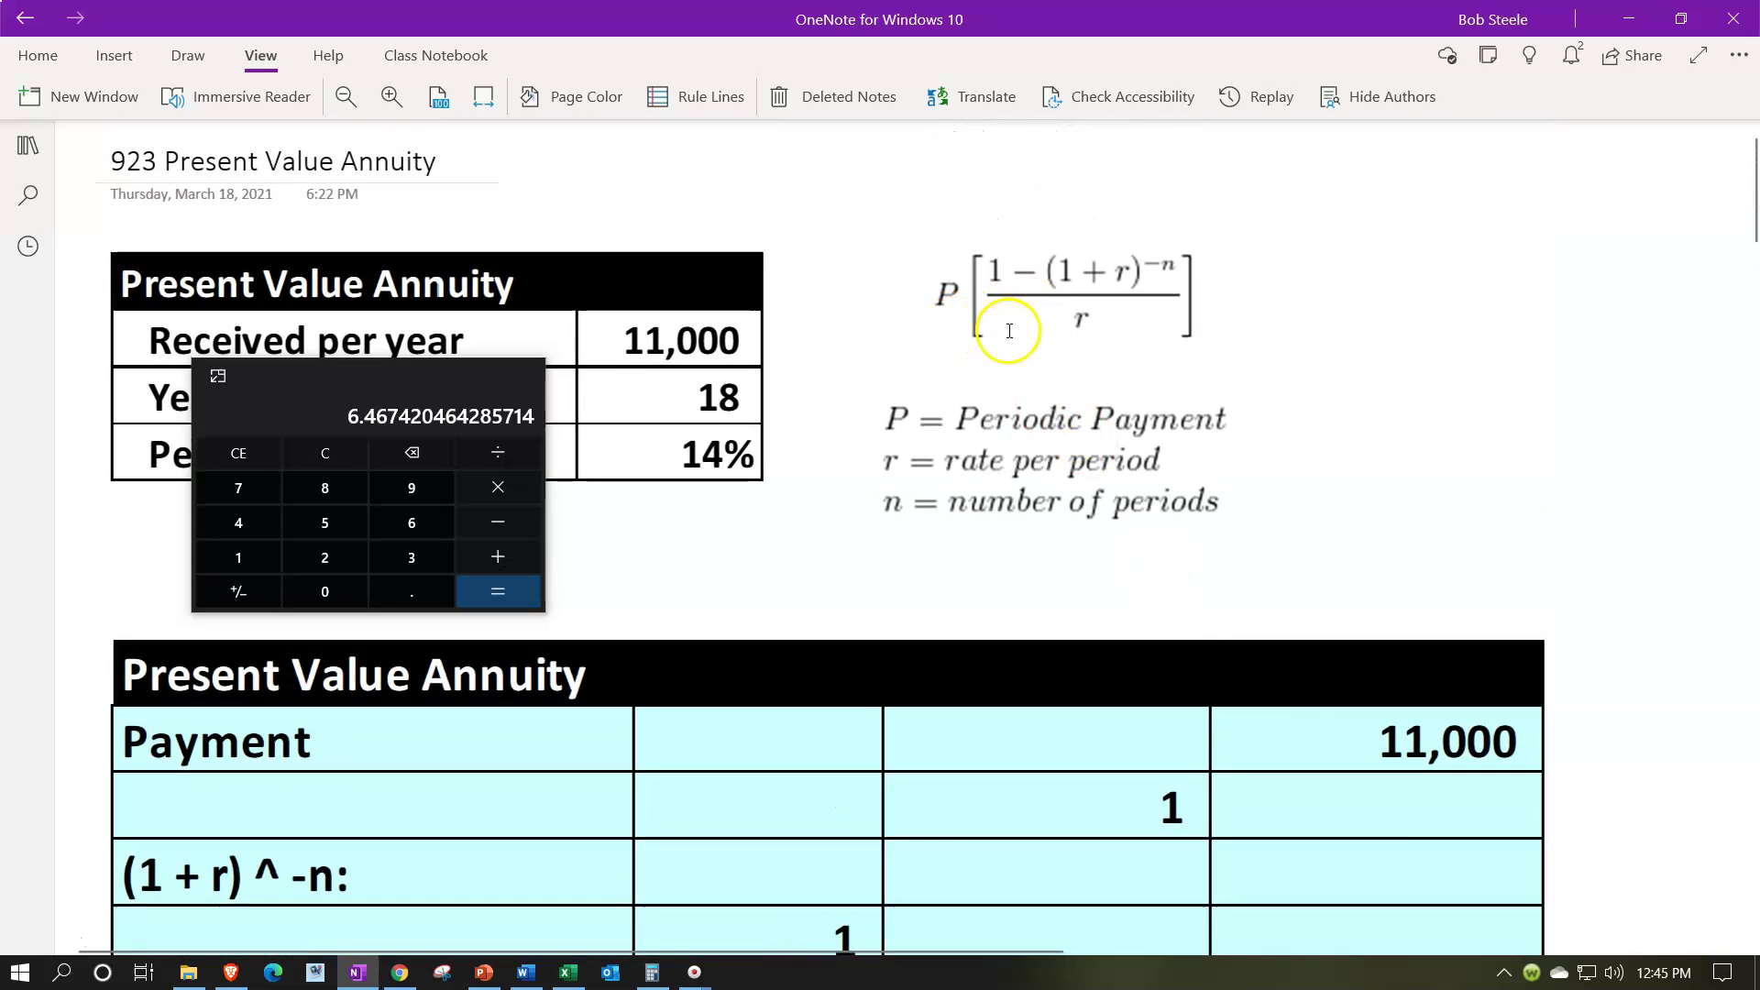
{"action": "scroll", "coordinate": [974, 562], "scroll_direction": "down", "scroll_amount": 6}
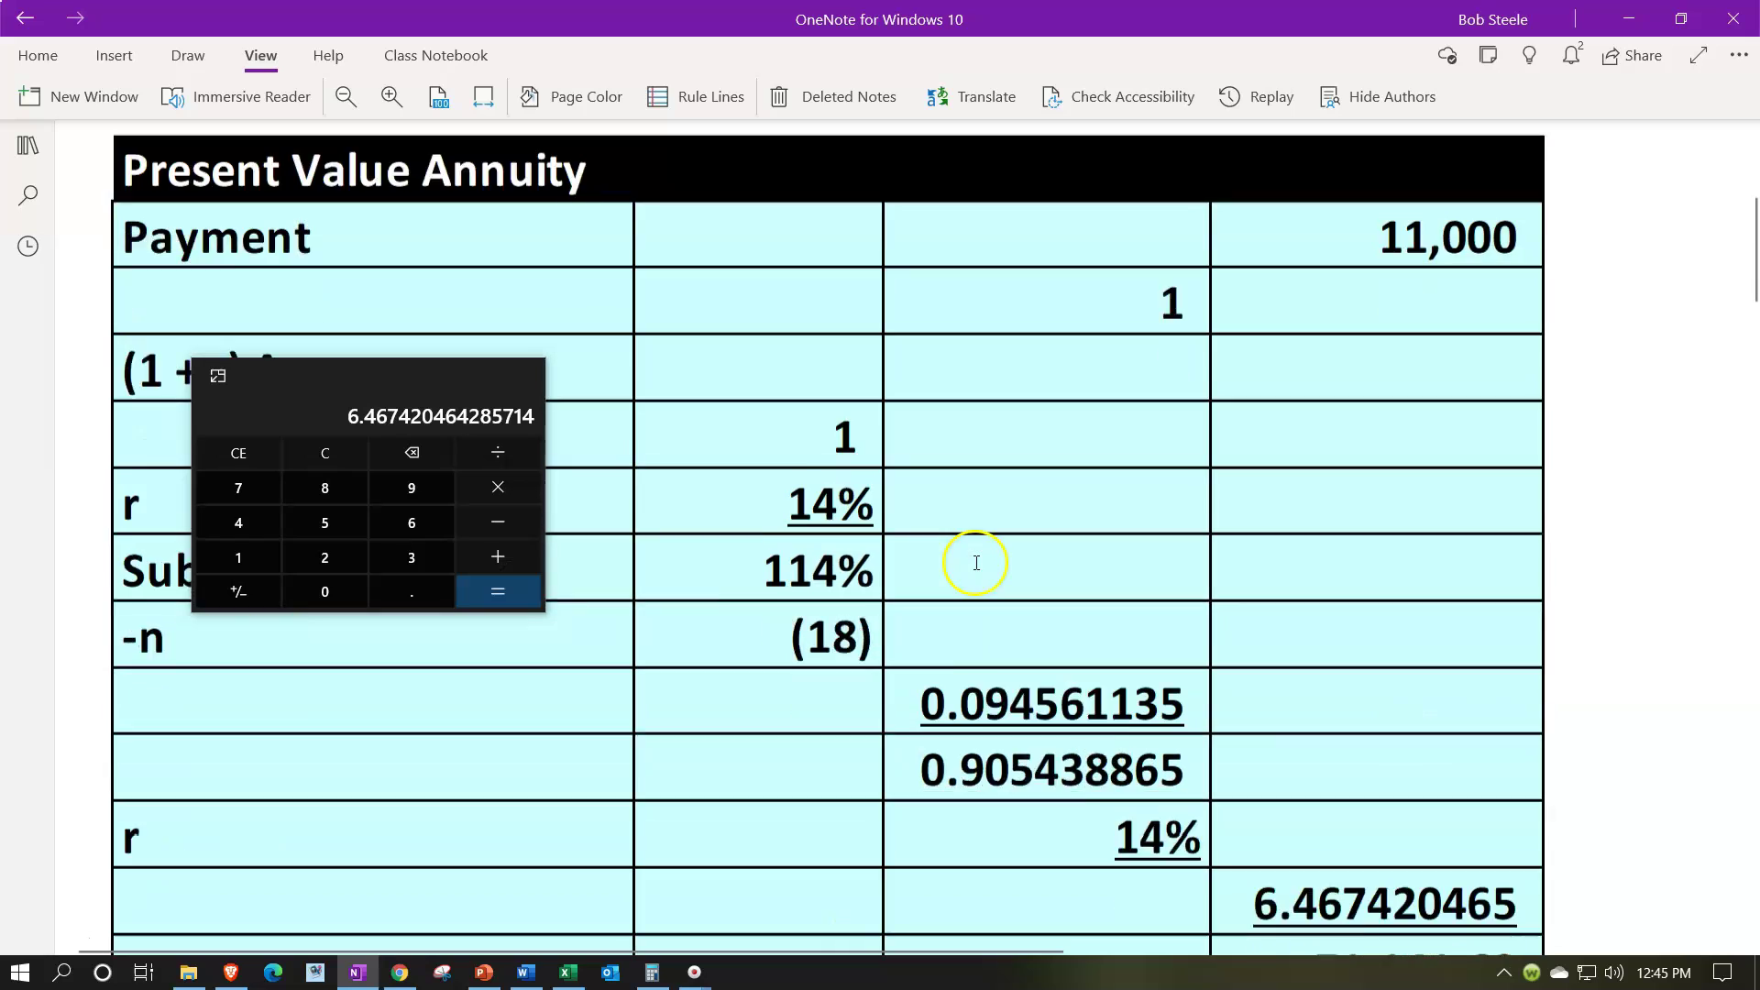
Multiply the 6.467420465 factor by 11,000 to get 71,141.63
{"action": "left_click", "coordinate": [472, 521]}
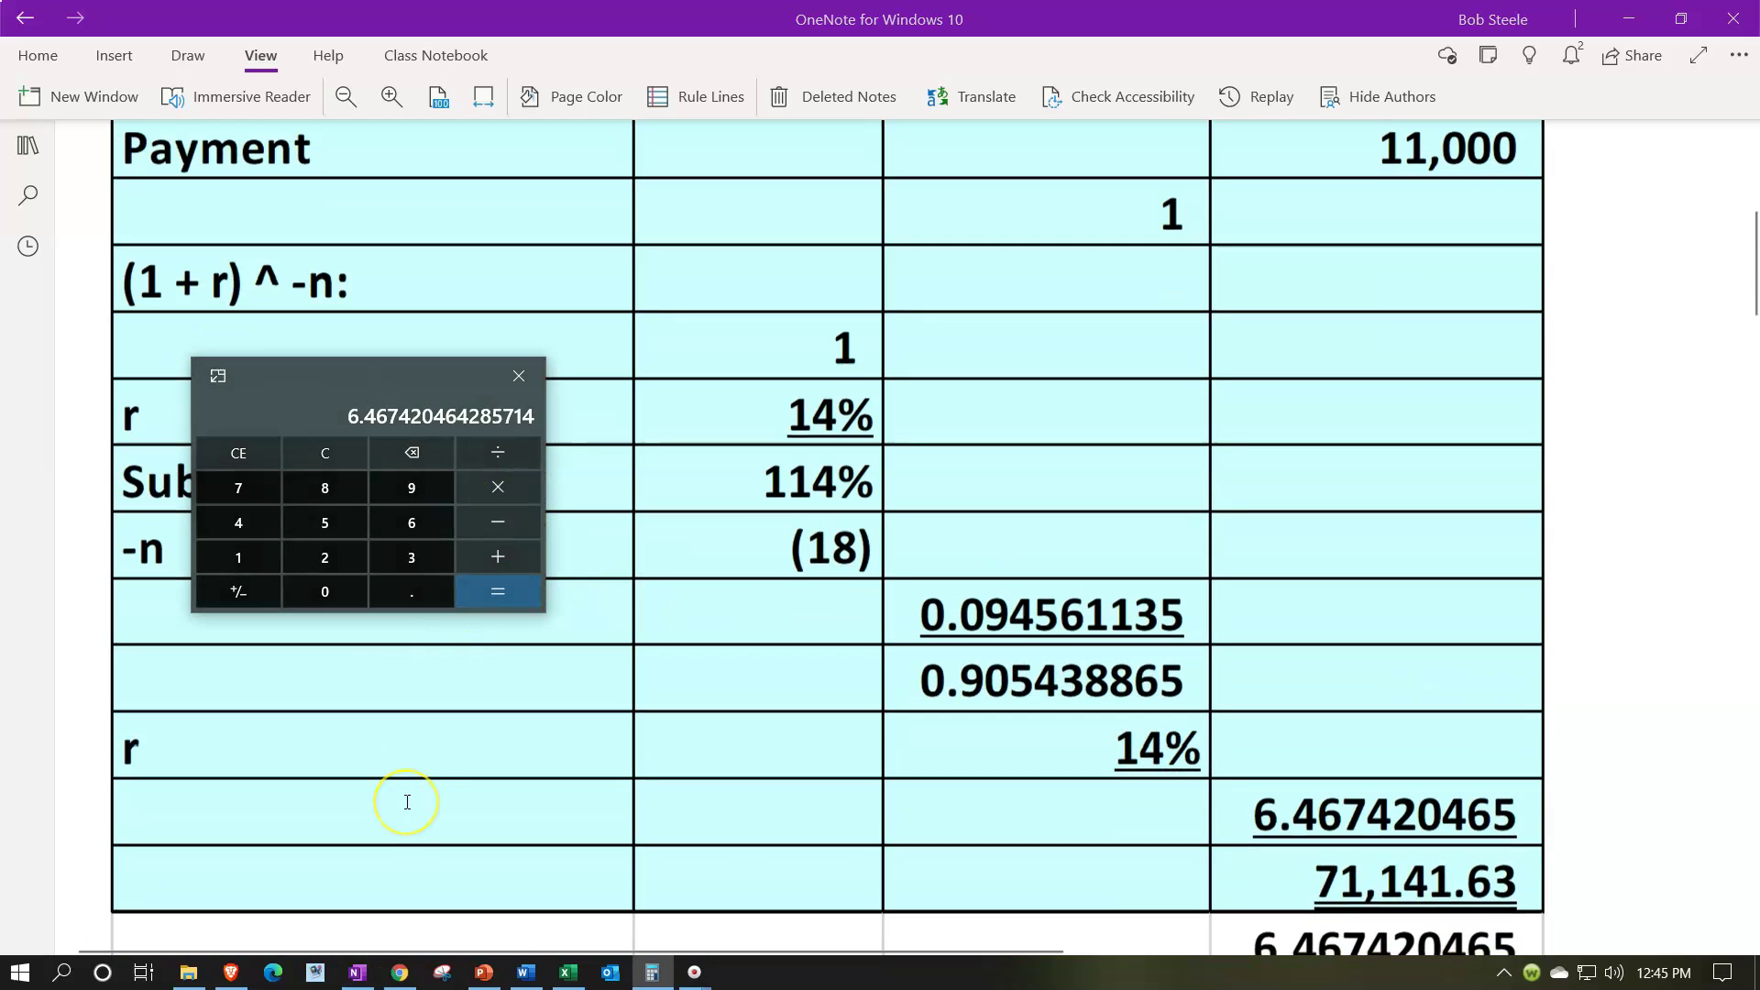
{"action": "type", "text": "11,000"}
{"action": "key", "text": "Return"}
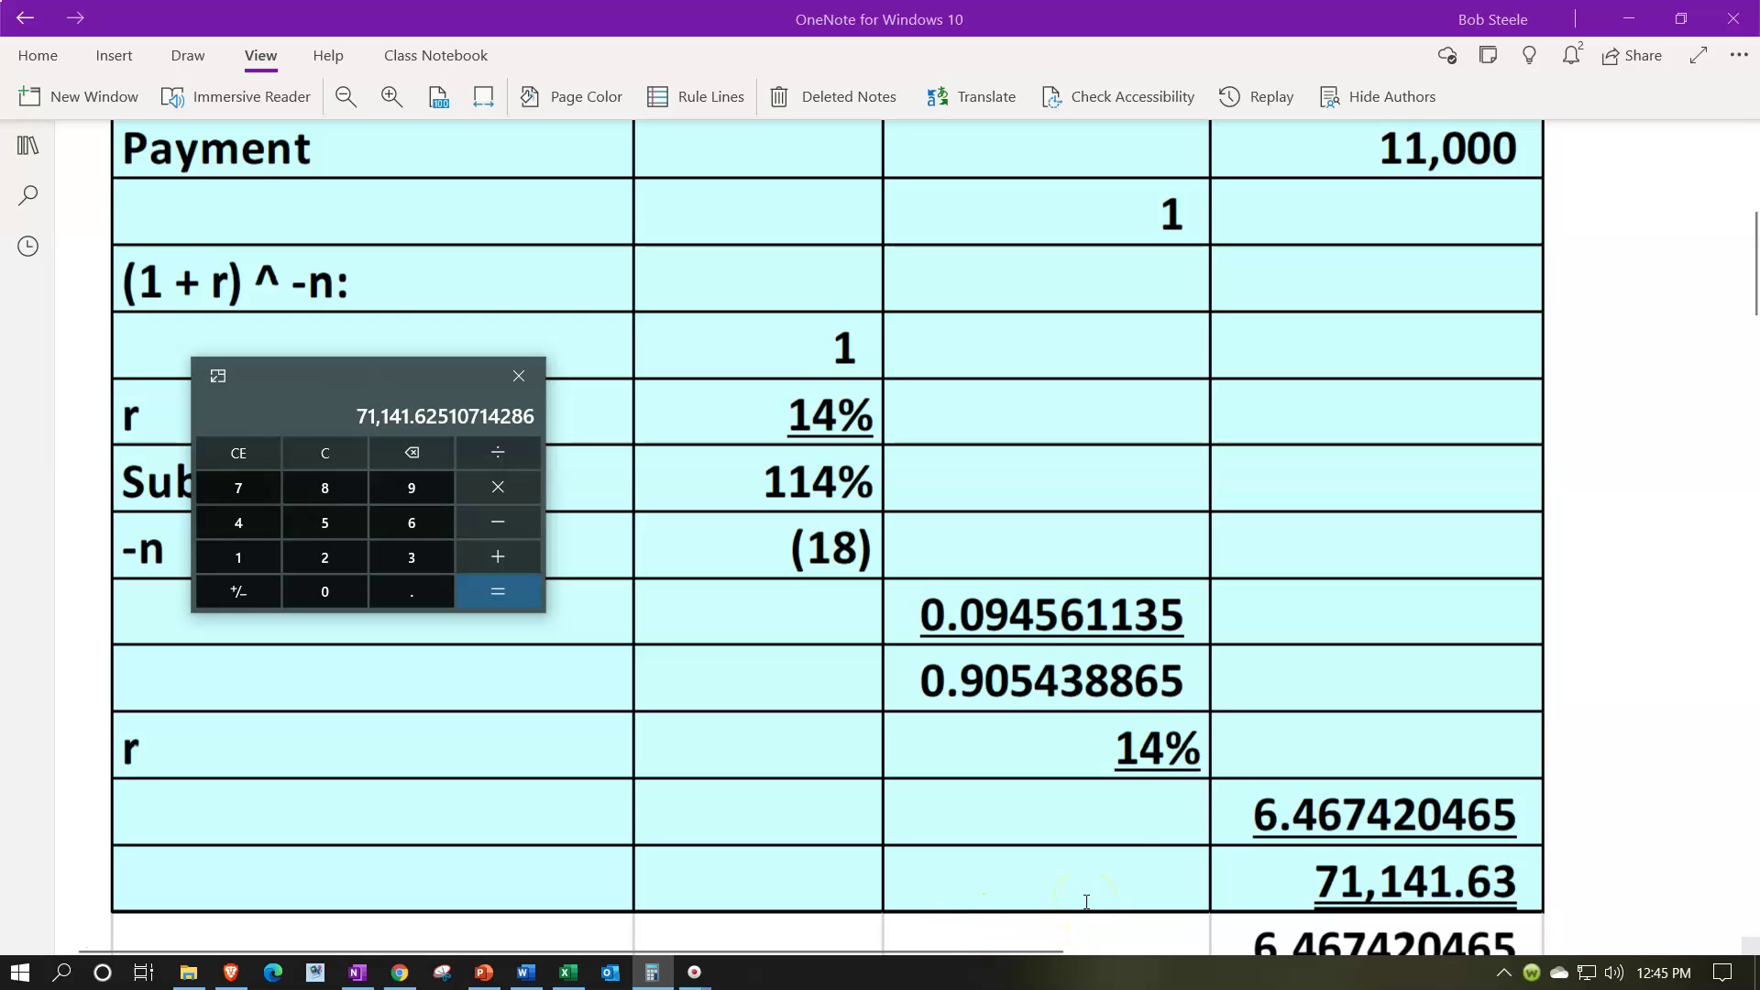
{"action": "scroll", "coordinate": [1211, 780], "scroll_direction": "down", "scroll_amount": 2}
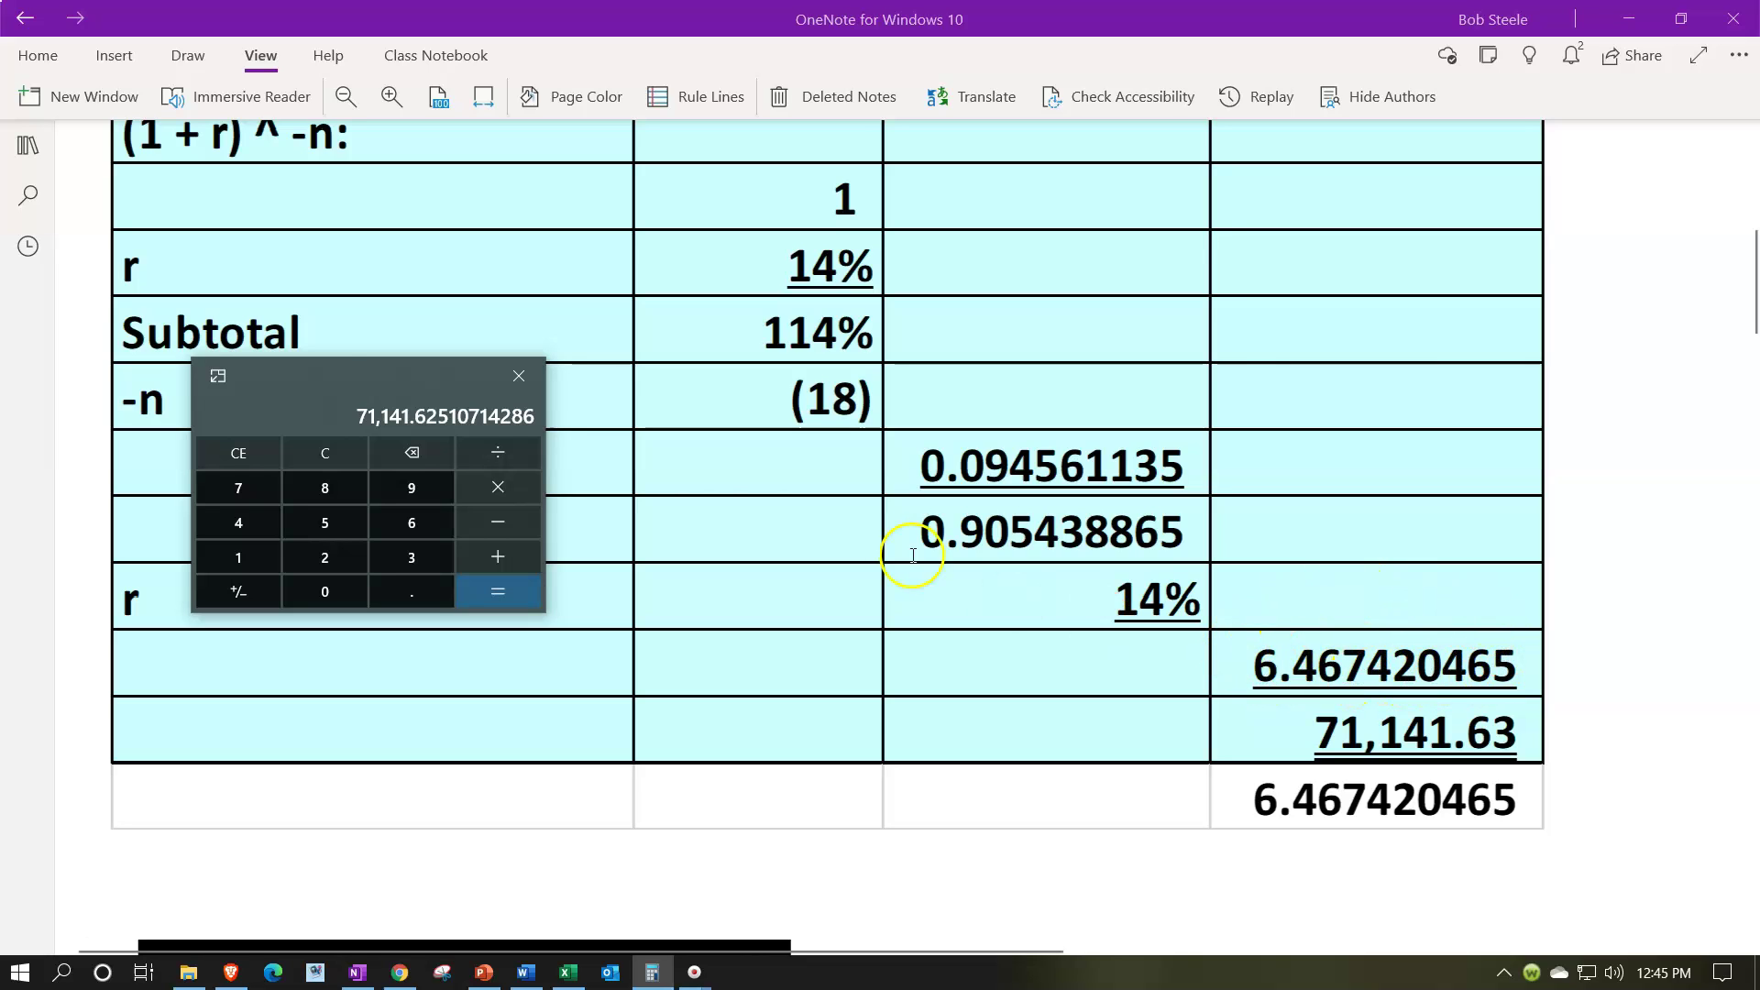
Move the calculator off the right edge and scroll through the completed tables
{"action": "left_click_drag", "start_coordinate": [325, 390], "coordinate": [1759, 266]}
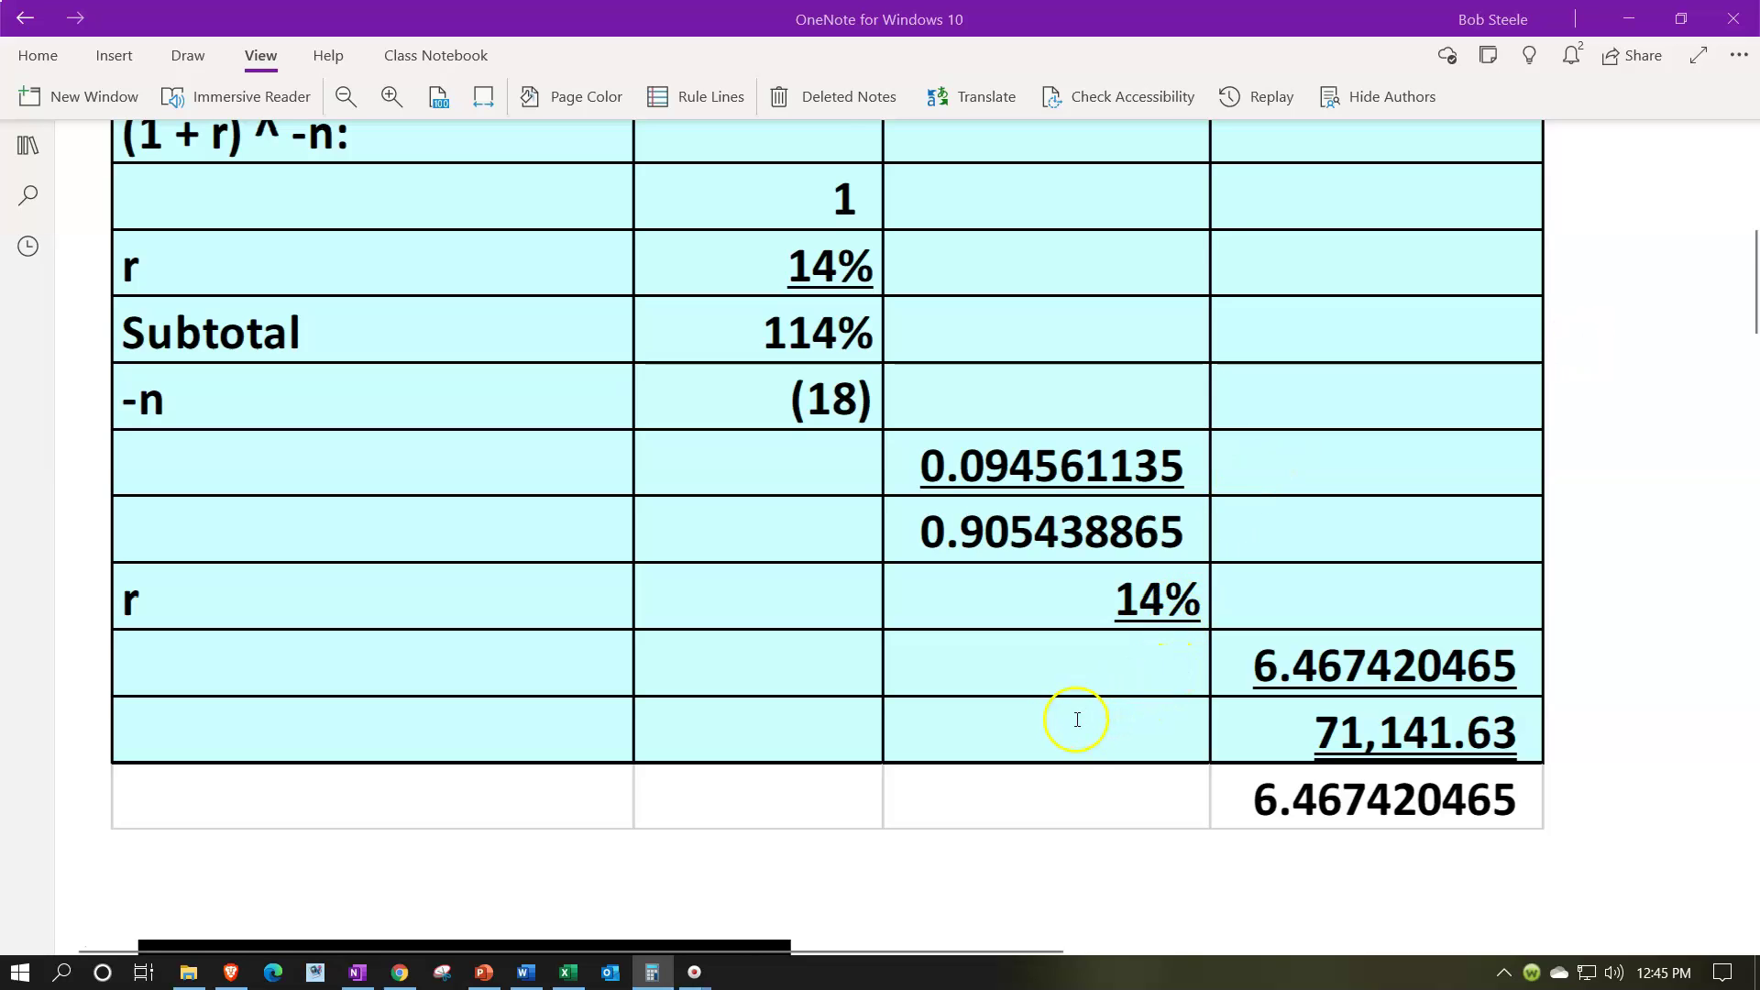
{"action": "scroll", "coordinate": [1076, 722], "scroll_direction": "down", "scroll_amount": 2}
{"action": "scroll", "coordinate": [1076, 723], "scroll_direction": "down", "scroll_amount": 1}
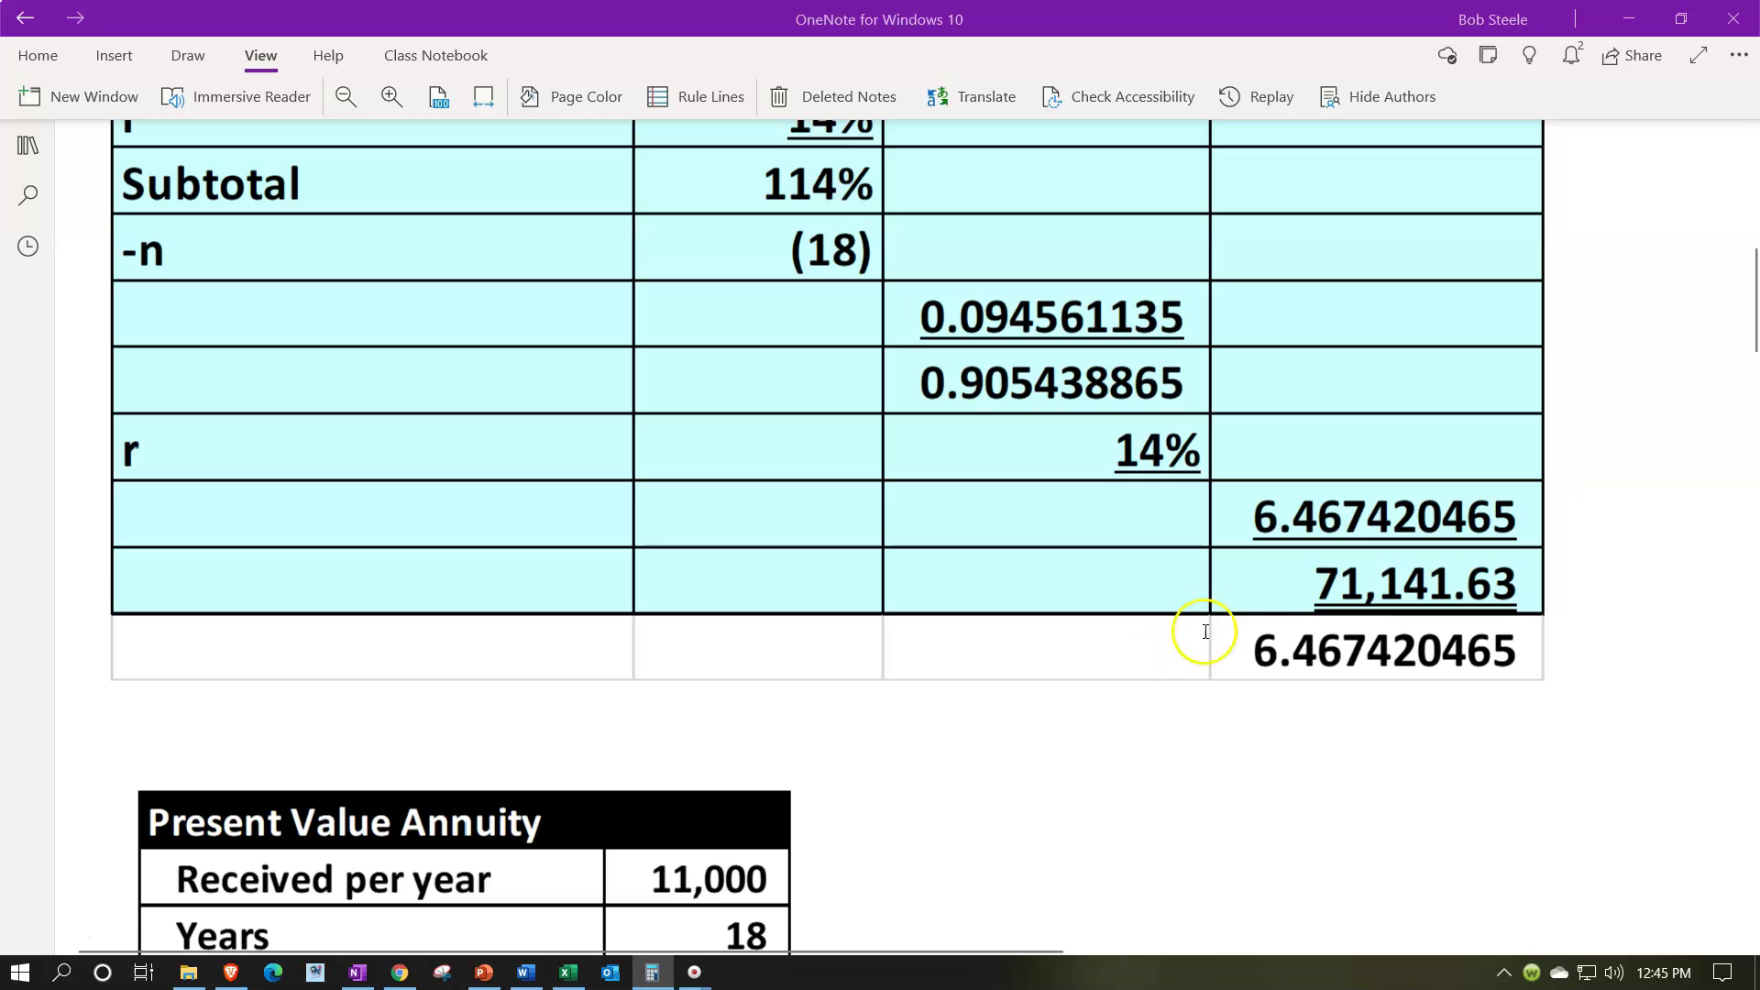
{"action": "scroll", "coordinate": [1222, 601], "scroll_direction": "down", "scroll_amount": 3}
{"action": "scroll", "coordinate": [1223, 605], "scroll_direction": "down", "scroll_amount": 8}
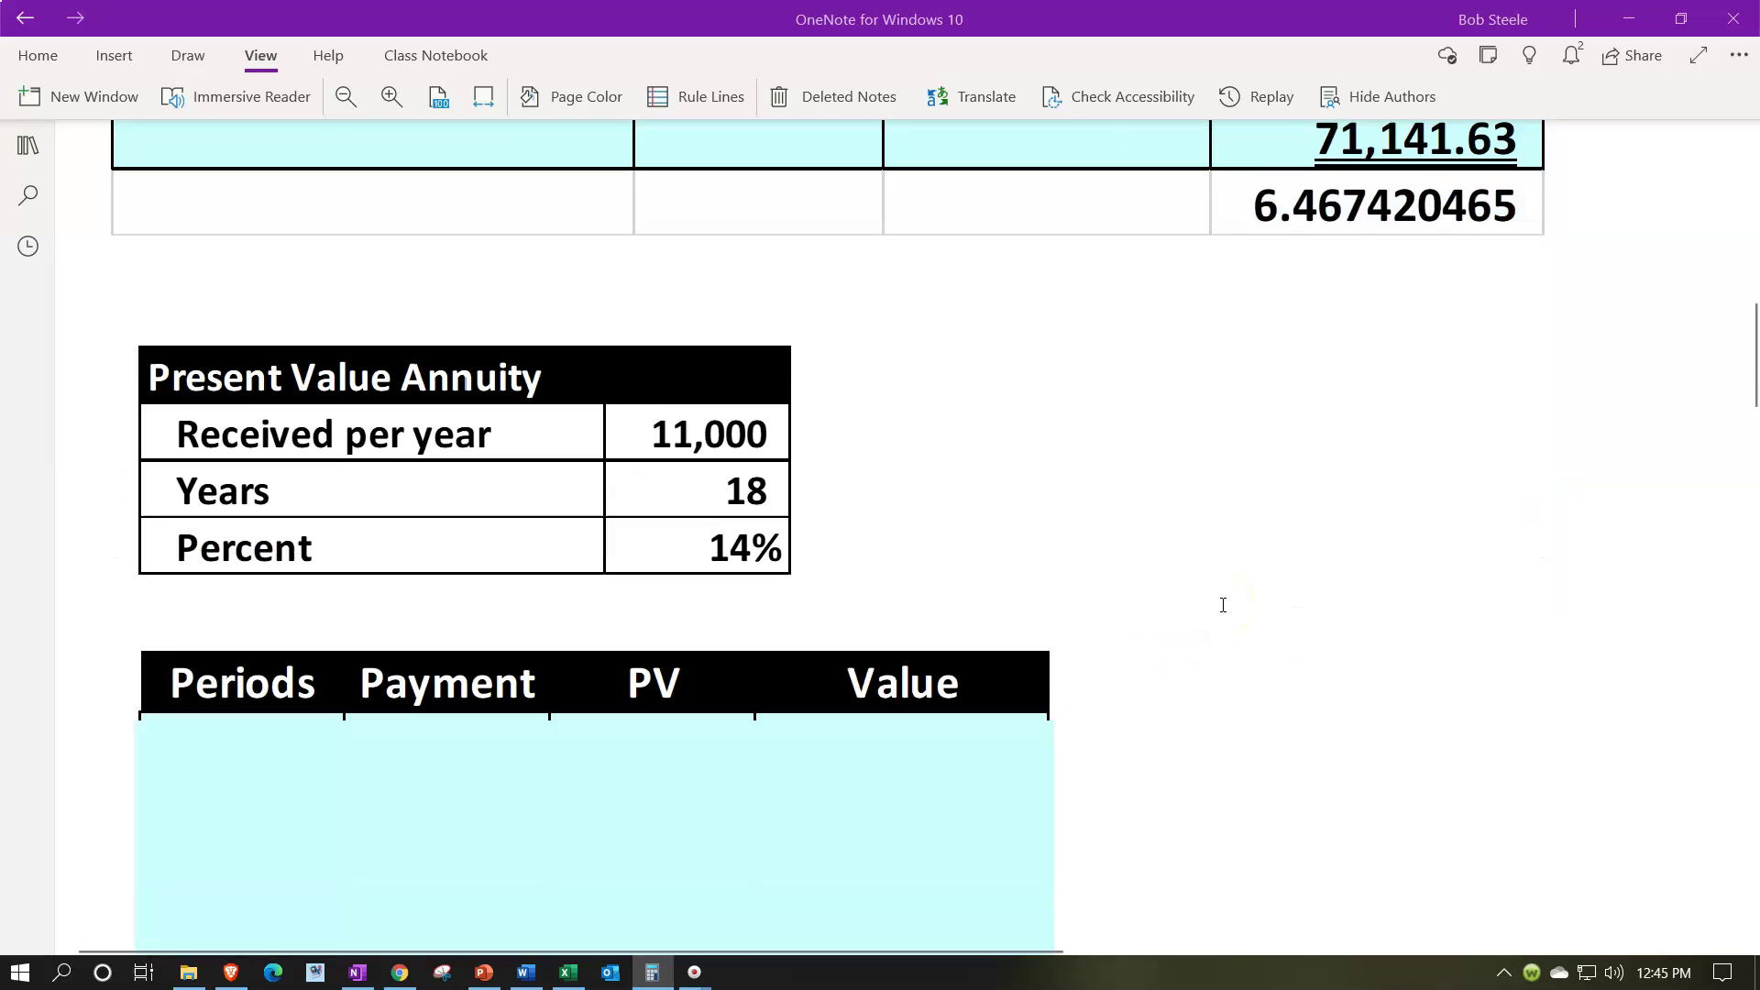
{"action": "scroll", "coordinate": [1222, 605], "scroll_direction": "up", "scroll_amount": 8}
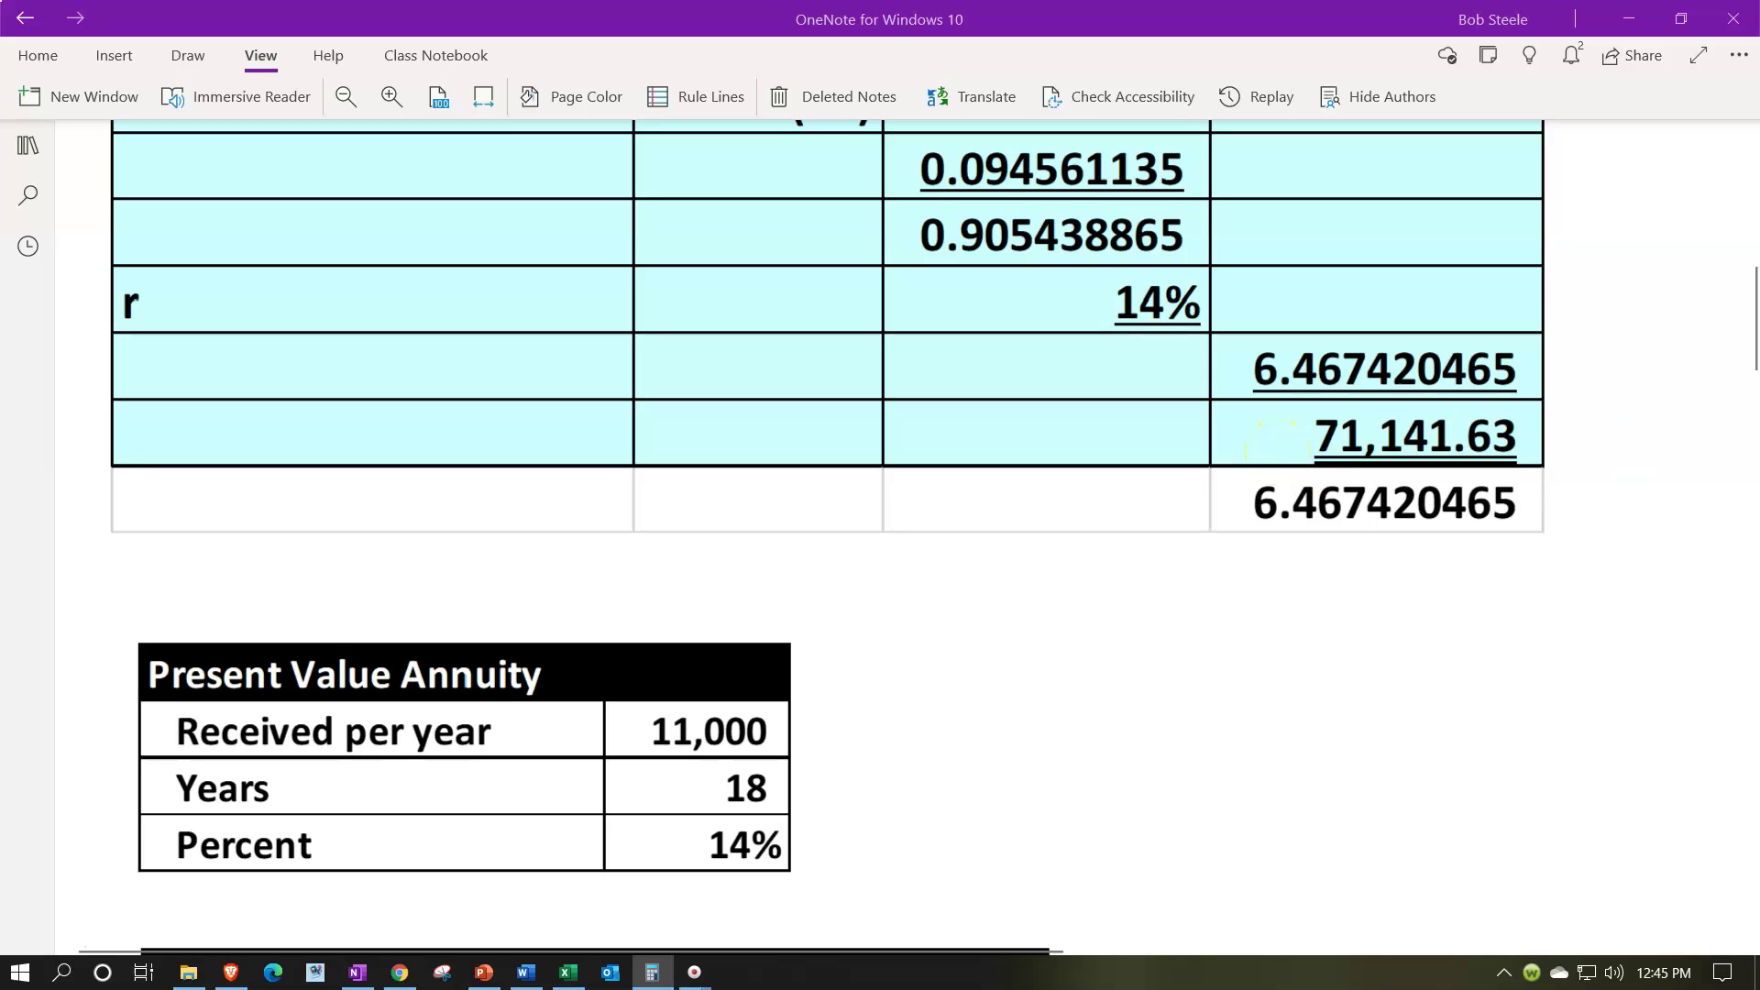
{"action": "key", "text": "alt+Tab"}
Compute 11,000 × 18 = 198,000 undiscounted total, then move the calculator off screen
{"action": "left_click_drag", "start_coordinate": [1299, 448], "coordinate": [1104, 471]}
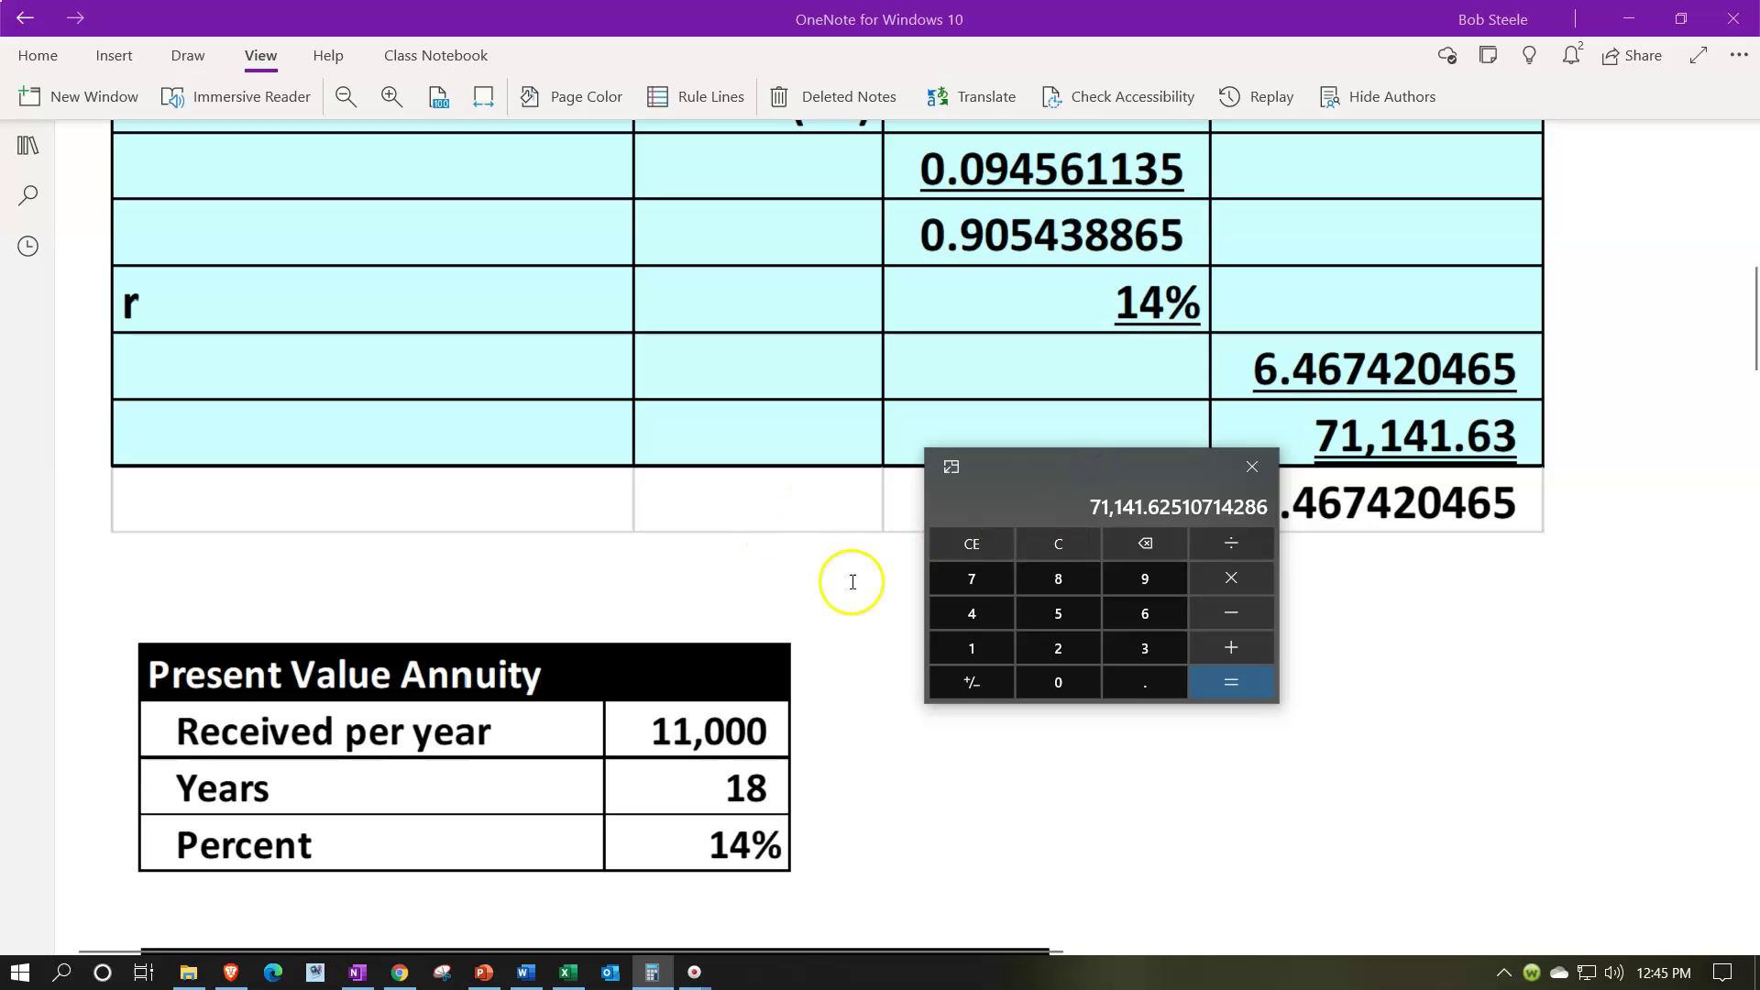
{"action": "left_click", "coordinate": [1030, 544]}
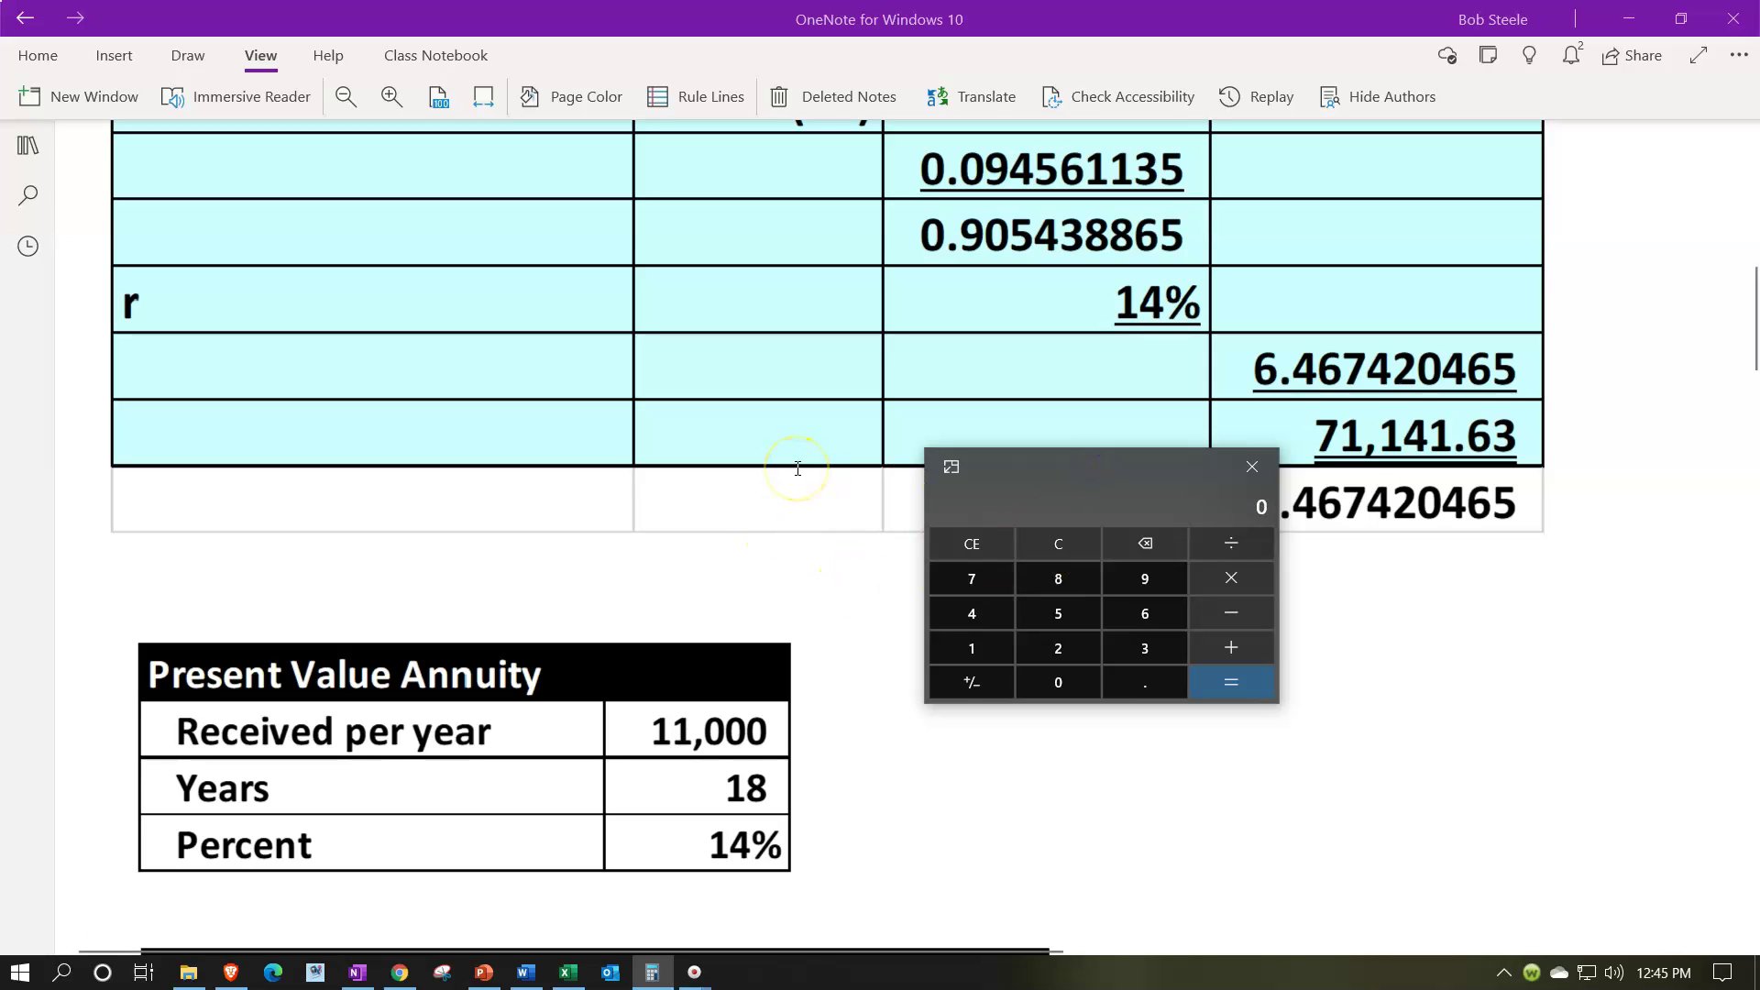
{"action": "type", "text": "11,000"}
{"action": "key", "text": "plus"}
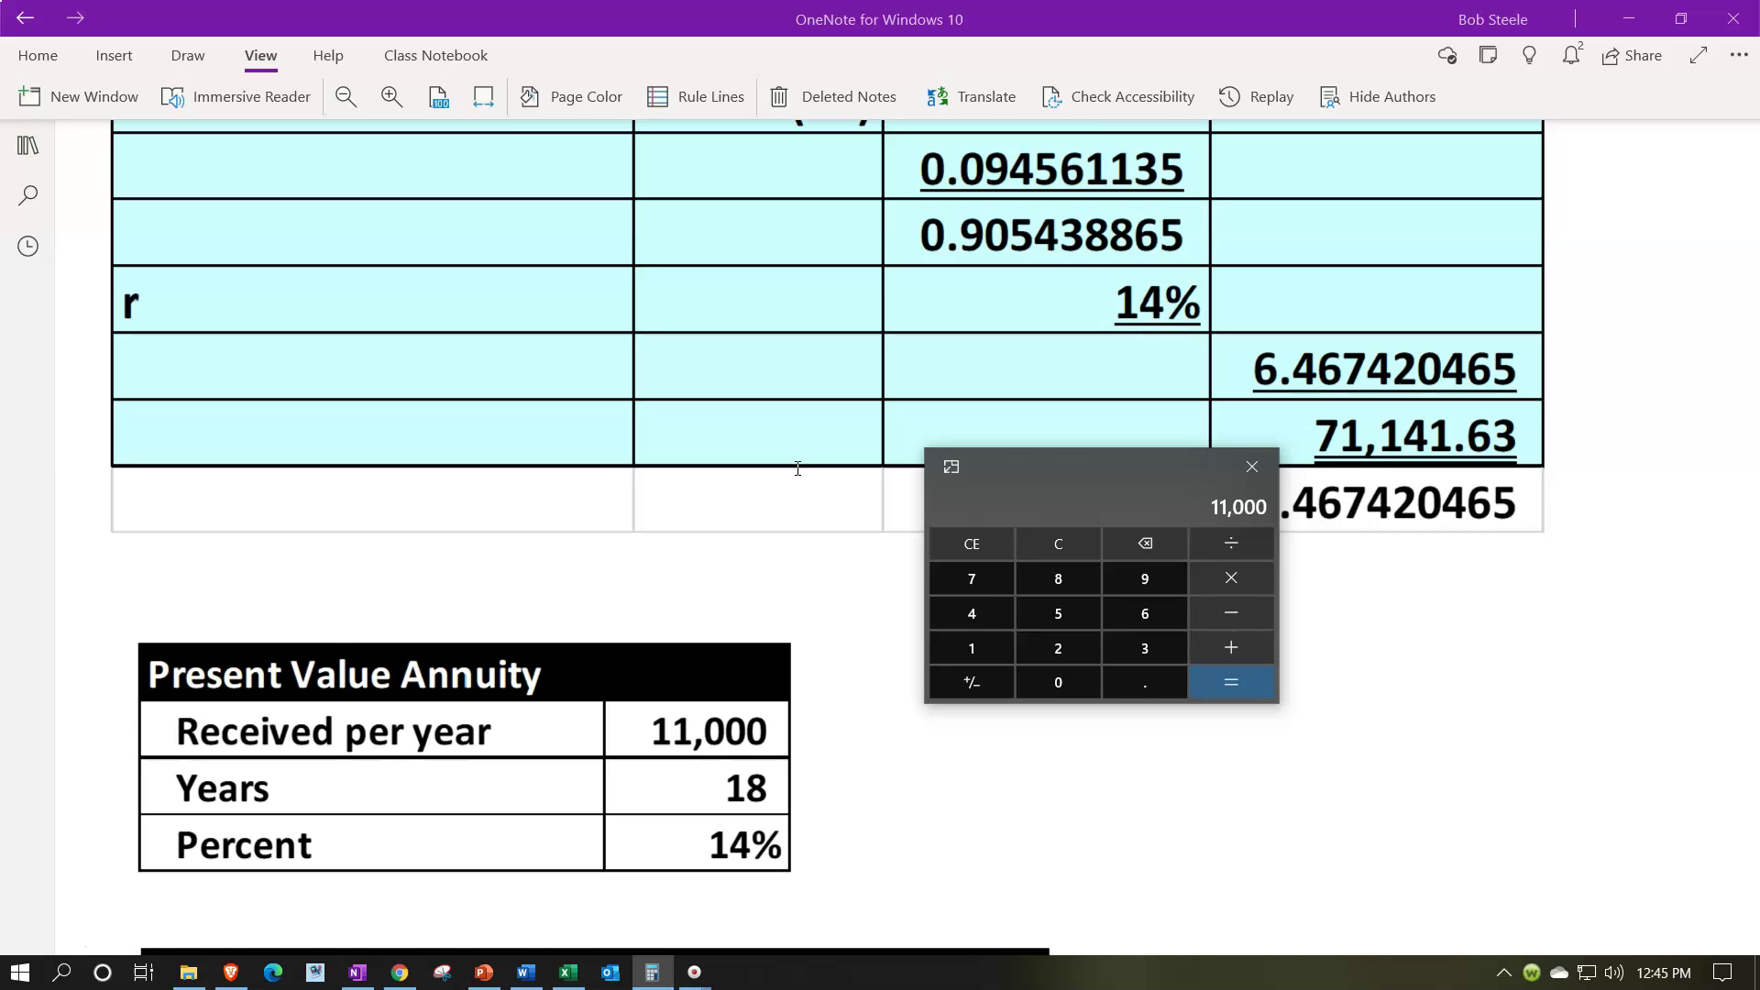
{"action": "type", "text": "18"}
{"action": "key", "text": "Return"}
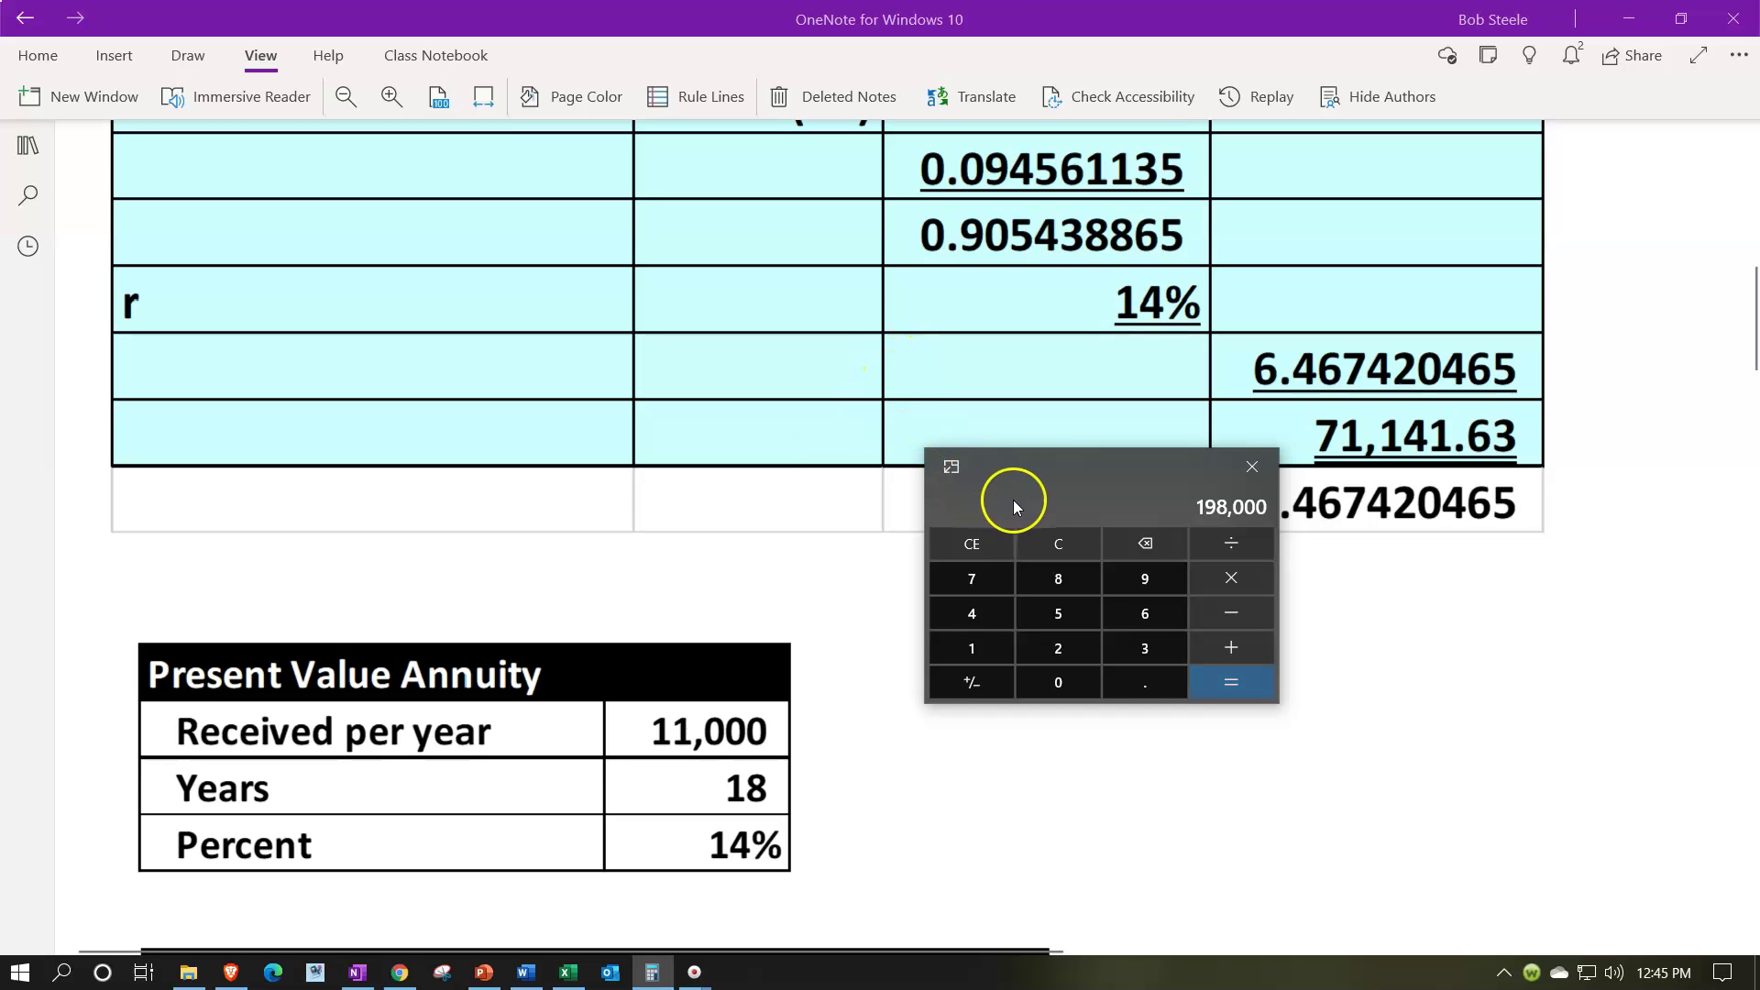
{"action": "left_click", "coordinate": [991, 461]}
{"action": "left_click_drag", "start_coordinate": [990, 461], "coordinate": [937, 461]}
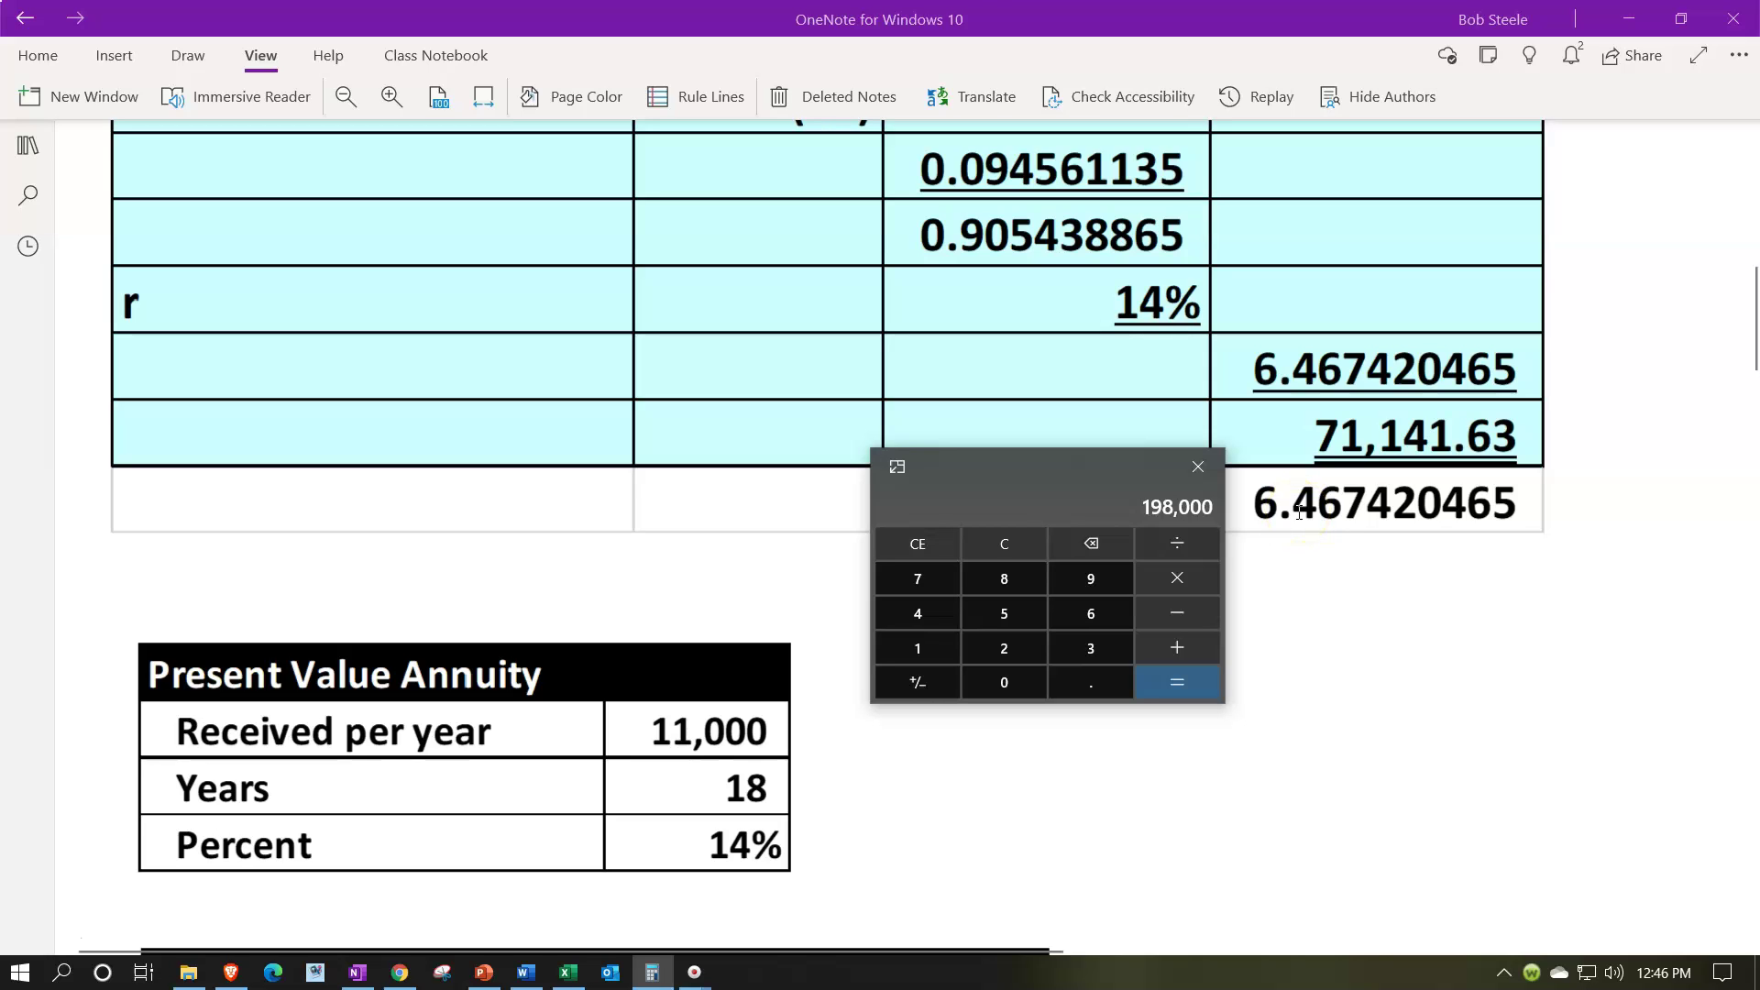
{"action": "left_click_drag", "start_coordinate": [1013, 471], "coordinate": [1758, 366]}
Scroll down to the covered Periods/Payment/PV/Value table below the 11,000, 18-year, 14% inputs
{"action": "scroll", "coordinate": [958, 724], "scroll_direction": "down", "scroll_amount": 3}
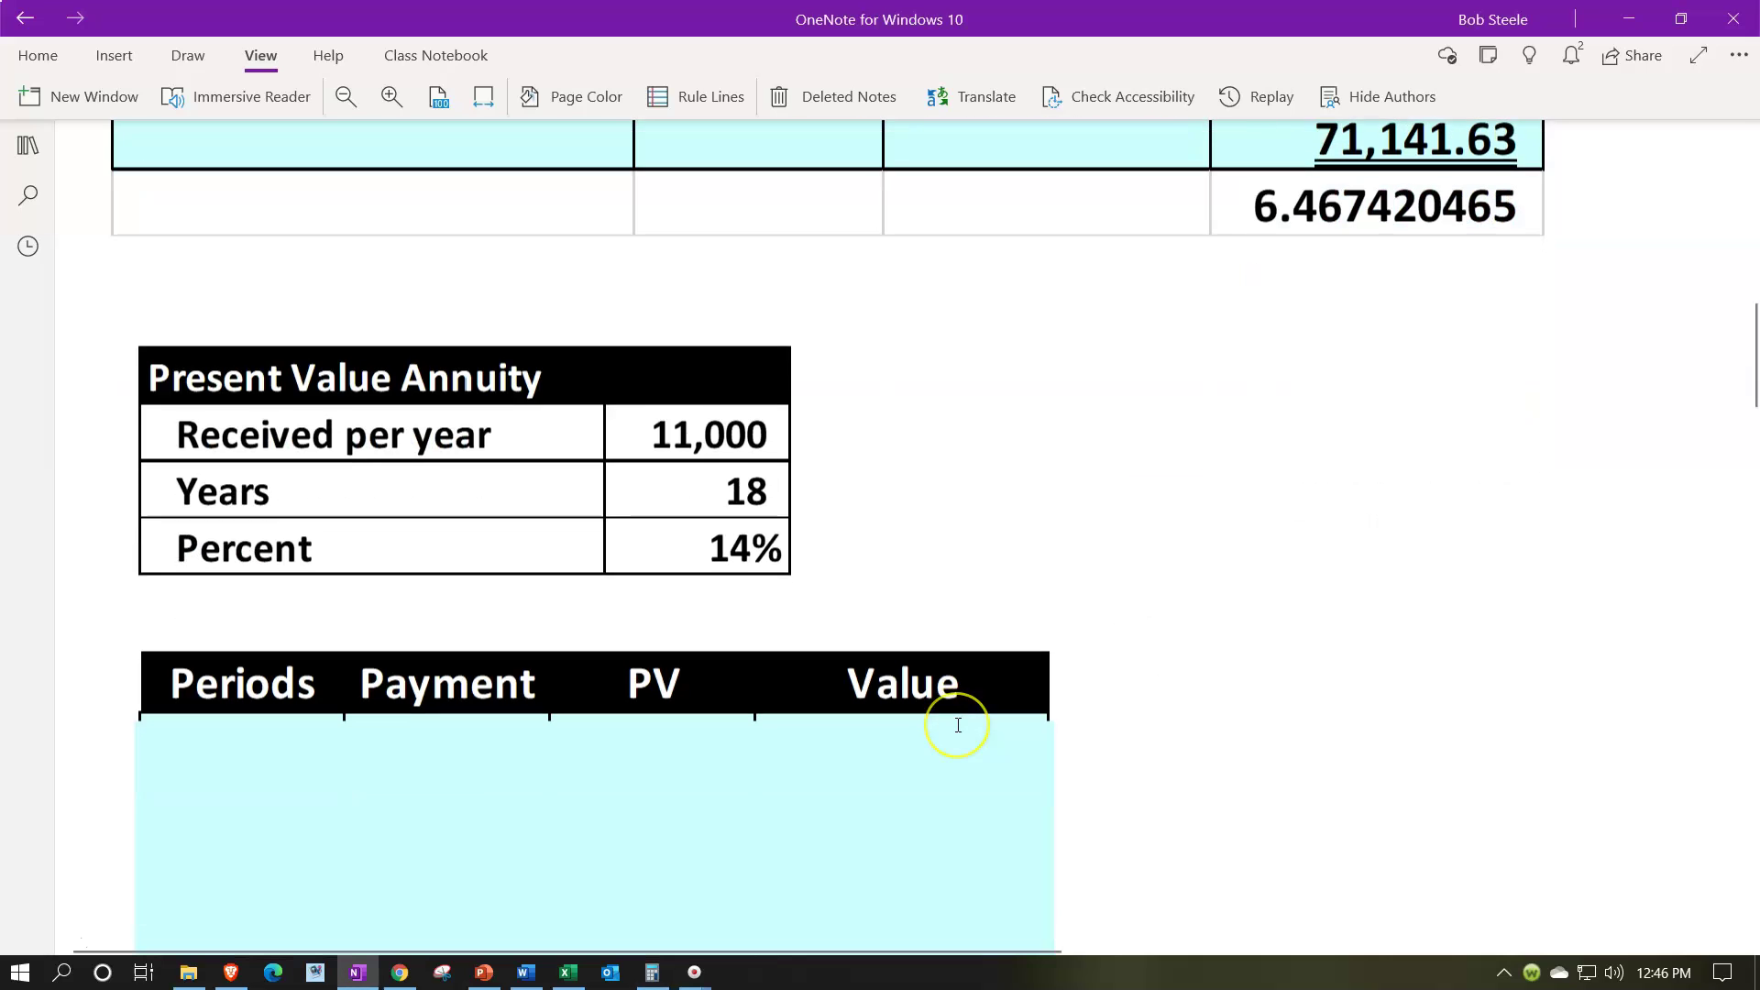
{"action": "scroll", "coordinate": [957, 725], "scroll_direction": "down", "scroll_amount": 2}
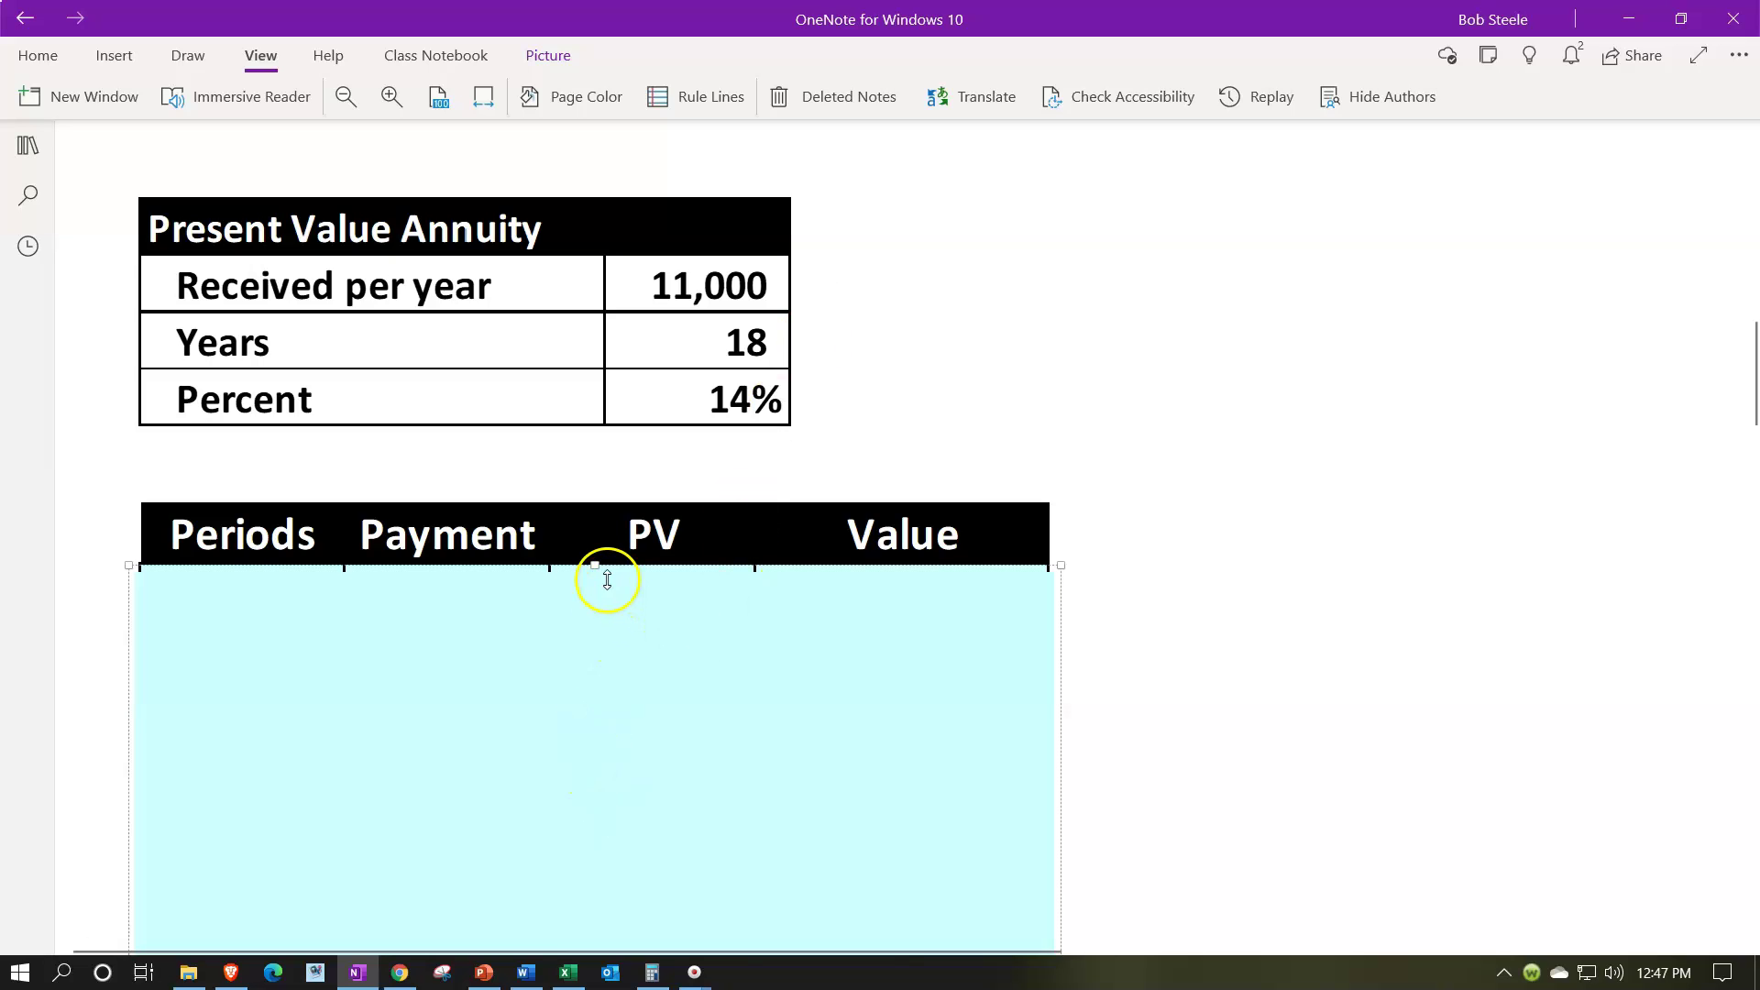
Pull the cover down to expose periods 1–3, with PVs 9,649, 8,464 and 7,425
{"action": "left_click_drag", "start_coordinate": [594, 566], "coordinate": [595, 629]}
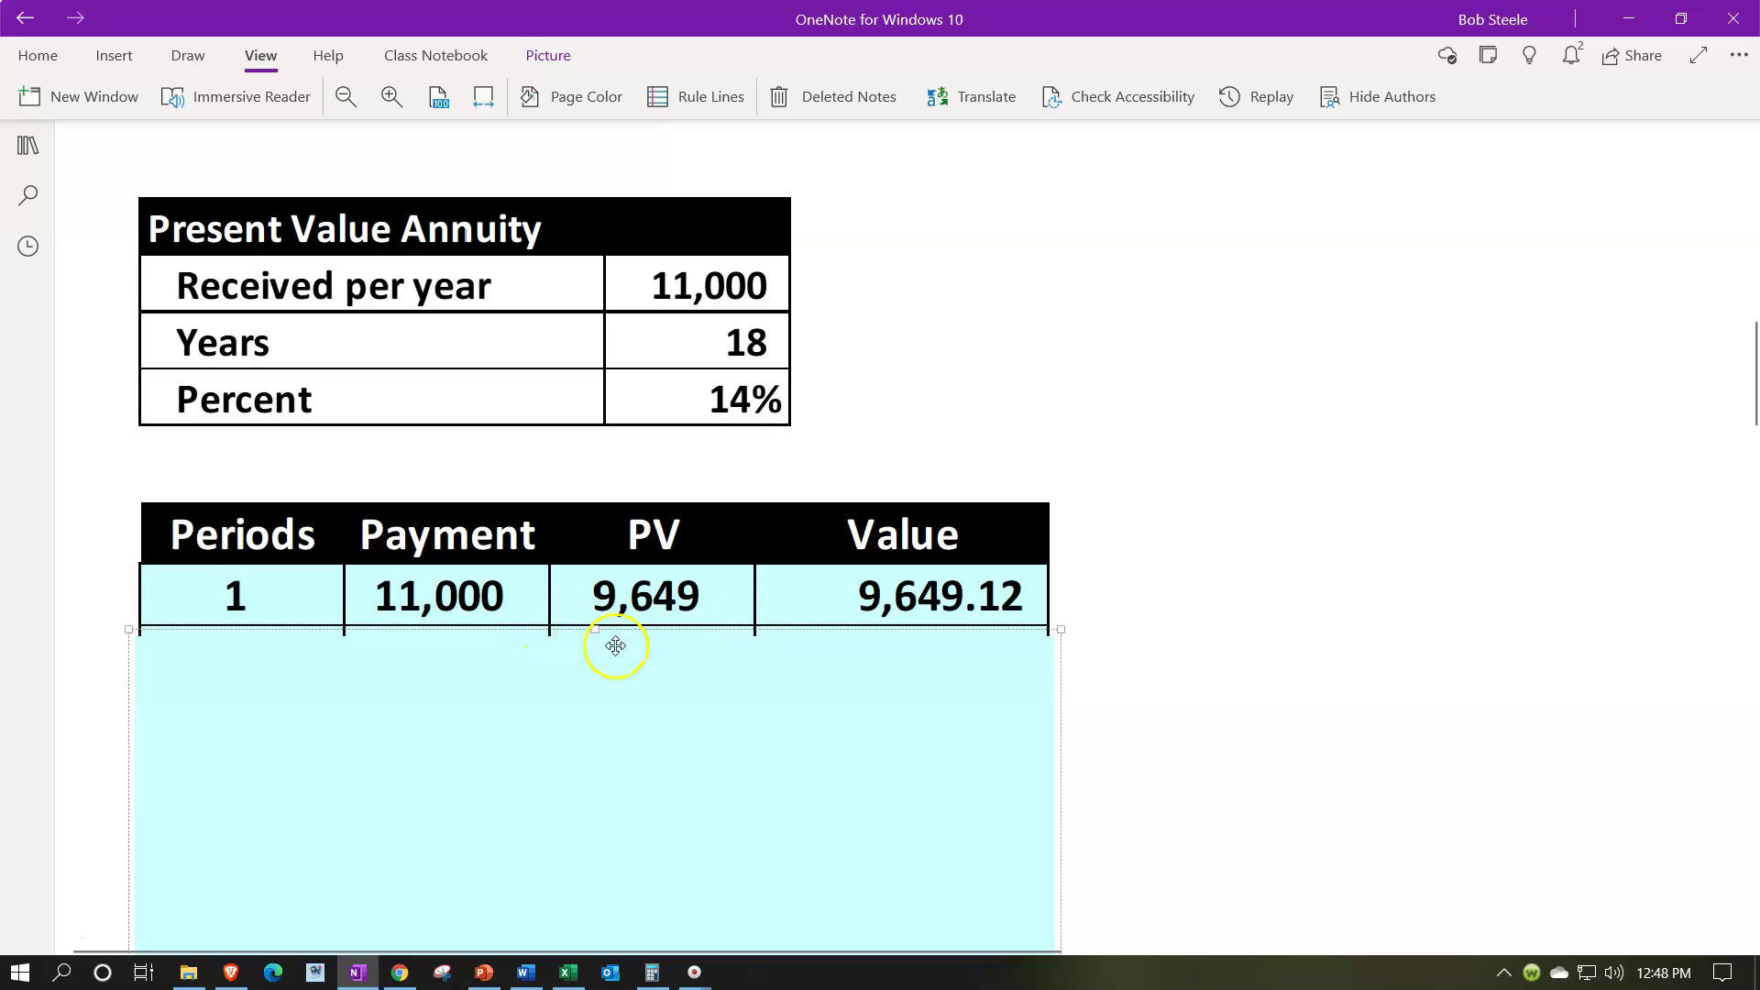
{"action": "left_click_drag", "start_coordinate": [592, 630], "coordinate": [592, 692]}
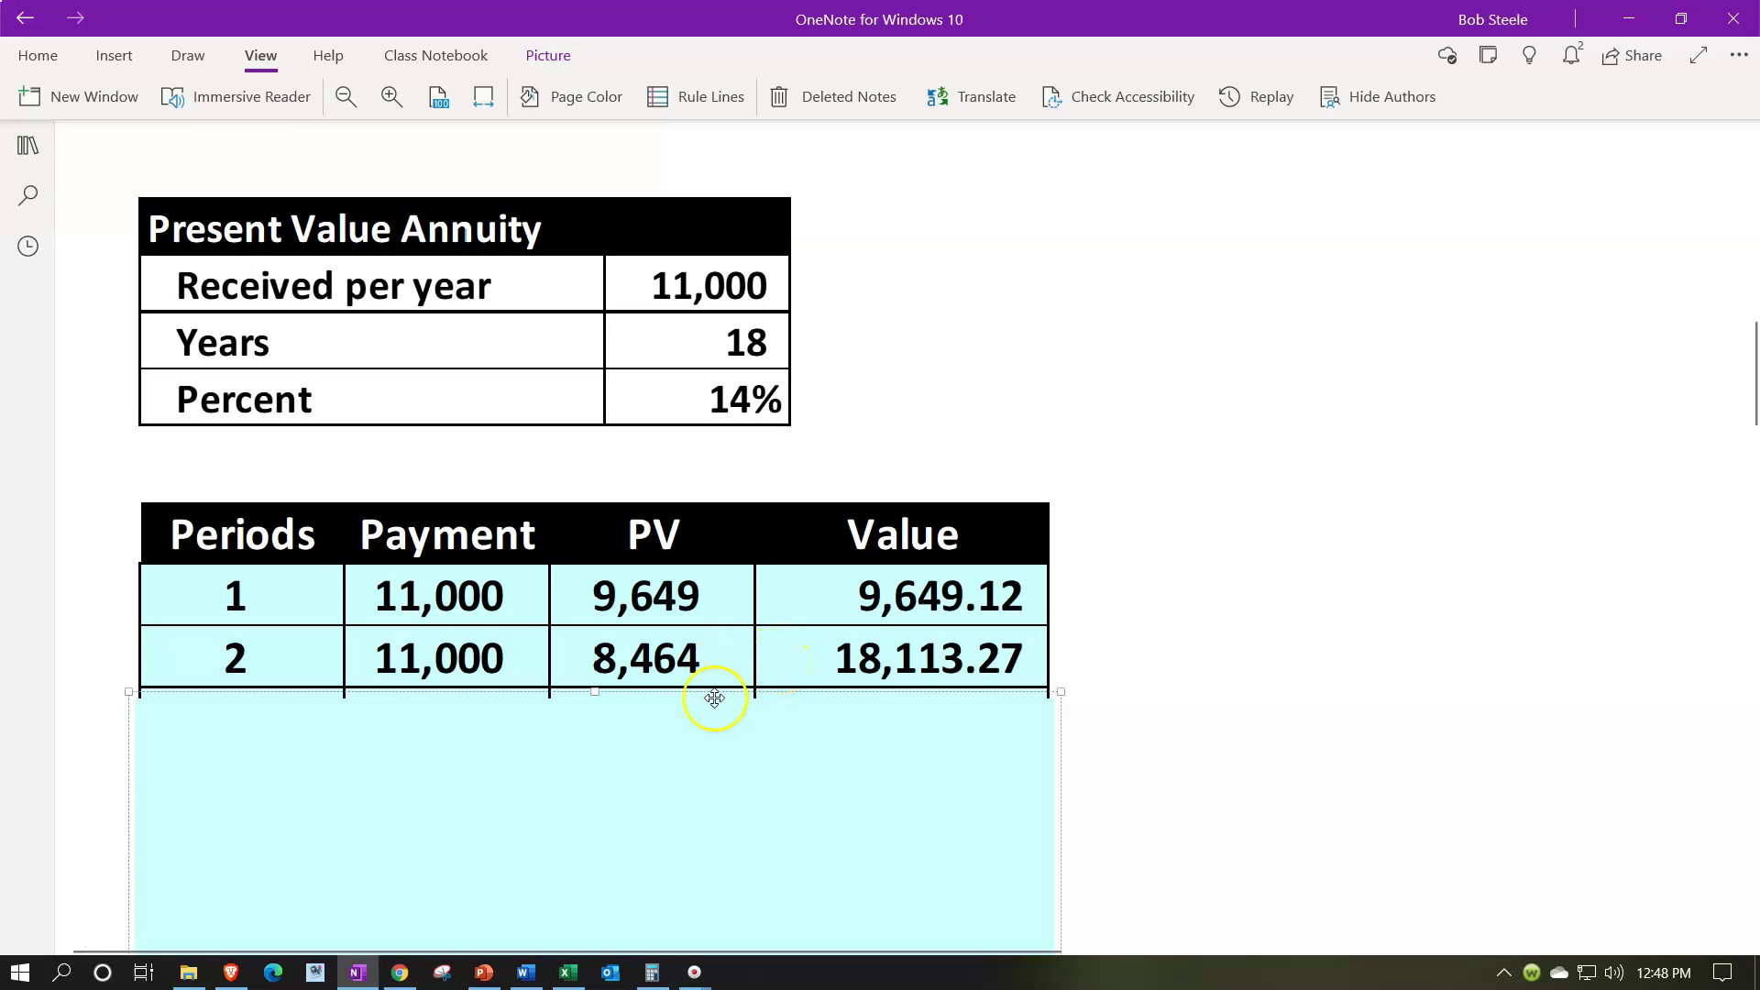
{"action": "left_click_drag", "start_coordinate": [595, 692], "coordinate": [598, 761]}
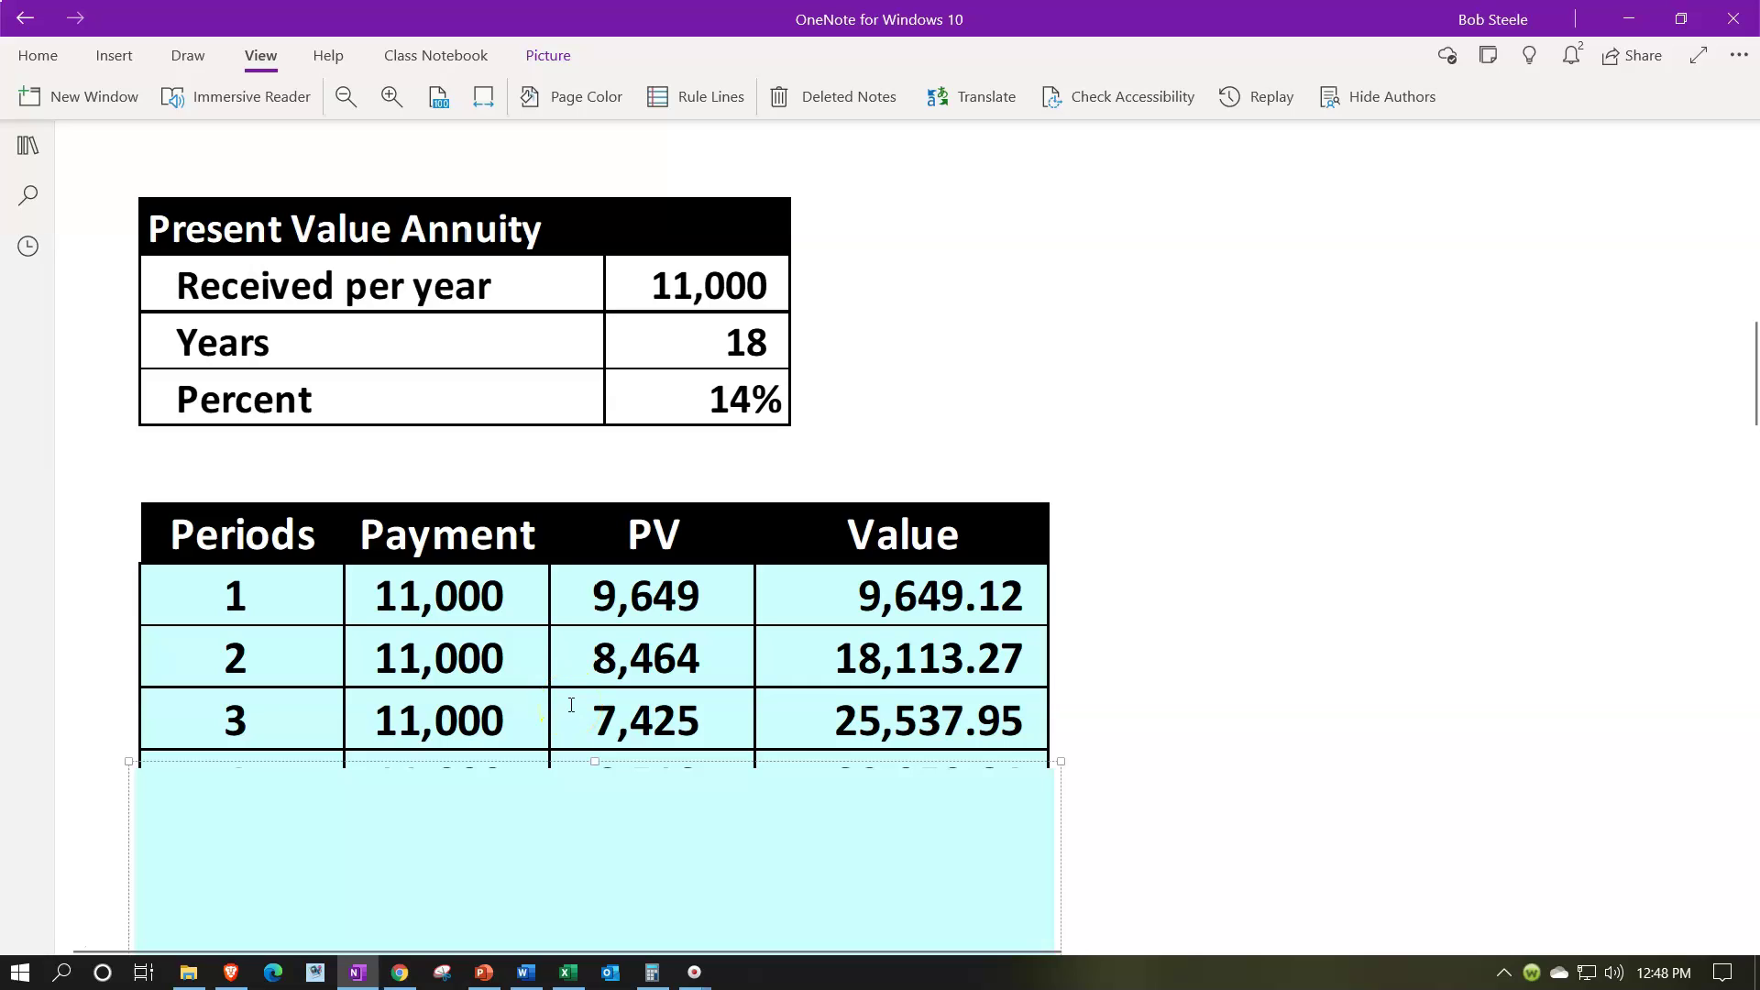
Remove the rest of the cover and review periods 1–18, ending at 71,141.63
{"action": "scroll", "coordinate": [571, 705], "scroll_direction": "down", "scroll_amount": 2}
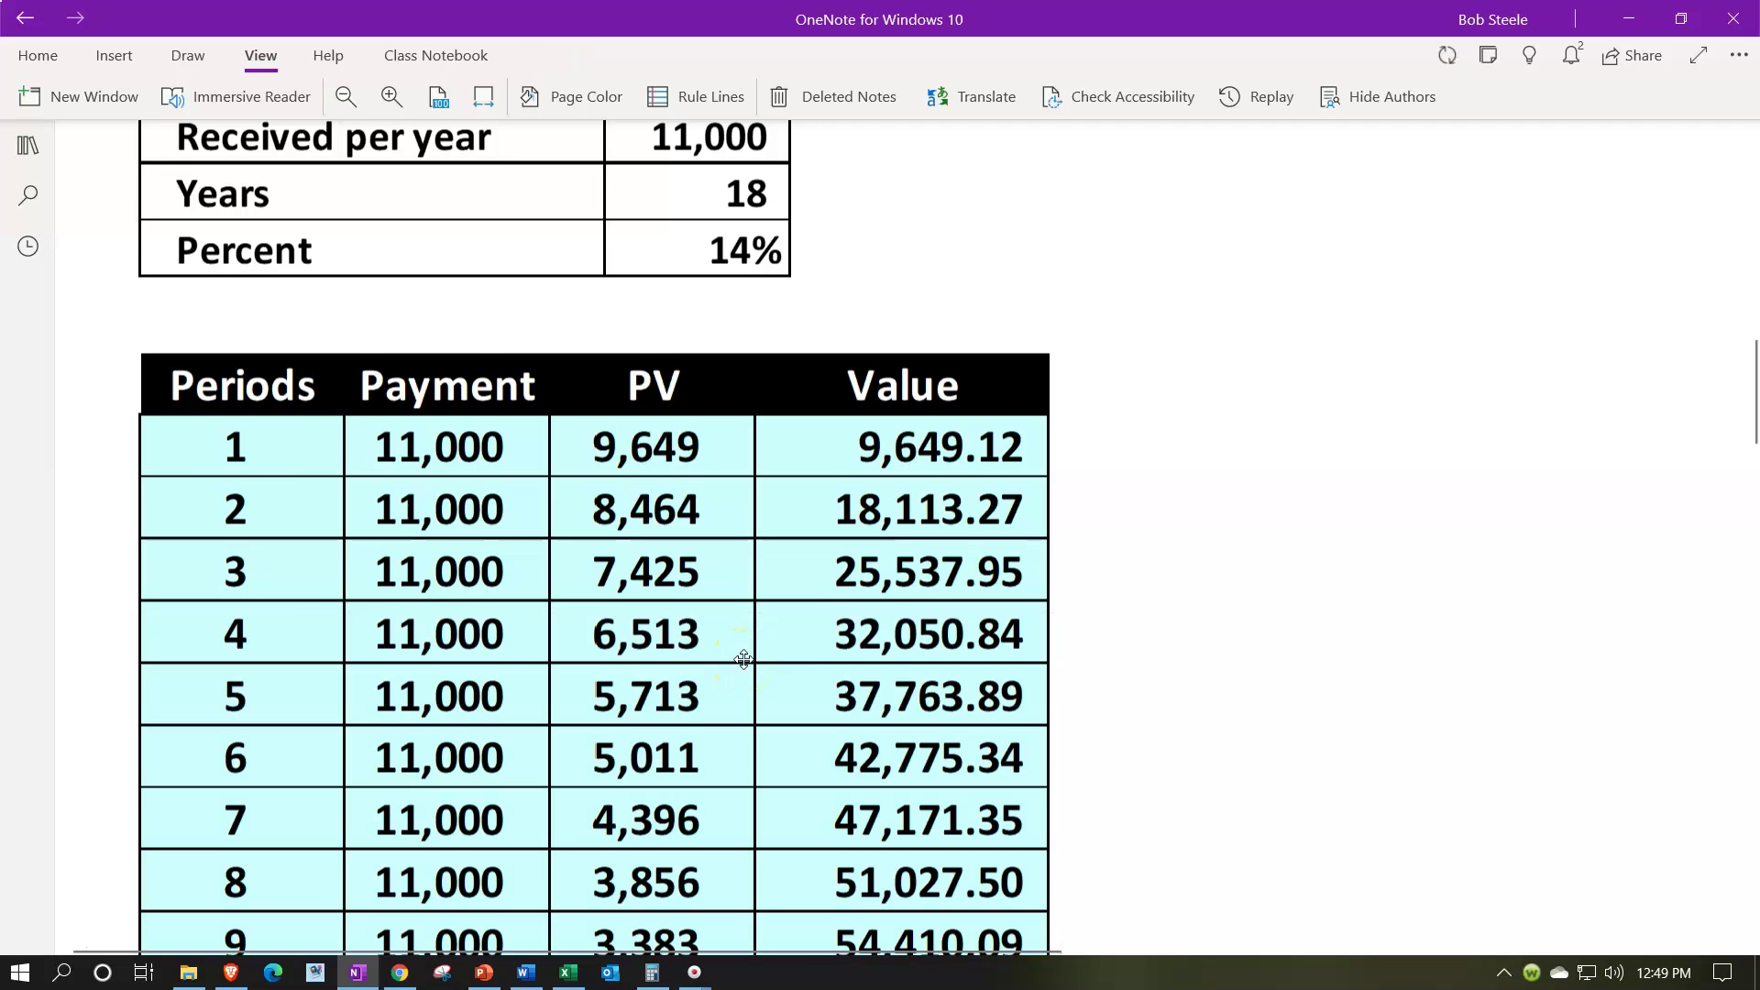
{"action": "scroll", "coordinate": [745, 660], "scroll_direction": "down", "scroll_amount": 5}
{"action": "scroll", "coordinate": [745, 660], "scroll_direction": "down", "scroll_amount": 5}
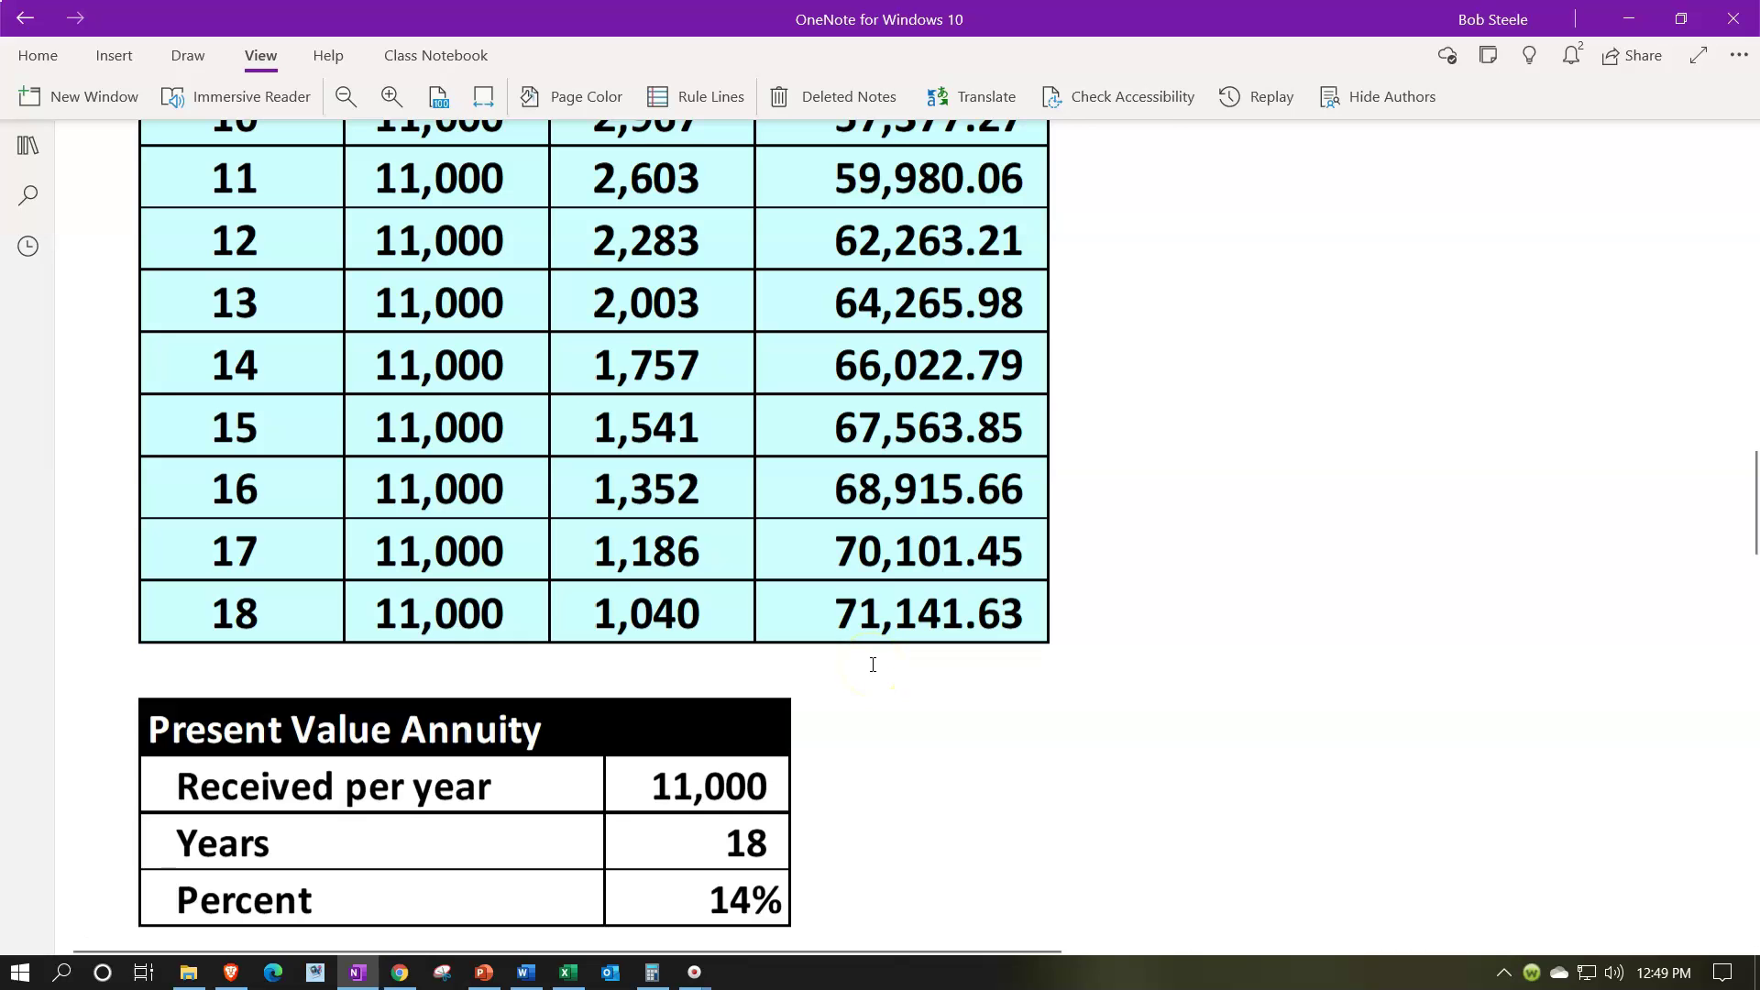
{"action": "scroll", "coordinate": [872, 663], "scroll_direction": "up", "scroll_amount": 10}
{"action": "left_click", "coordinate": [872, 632]}
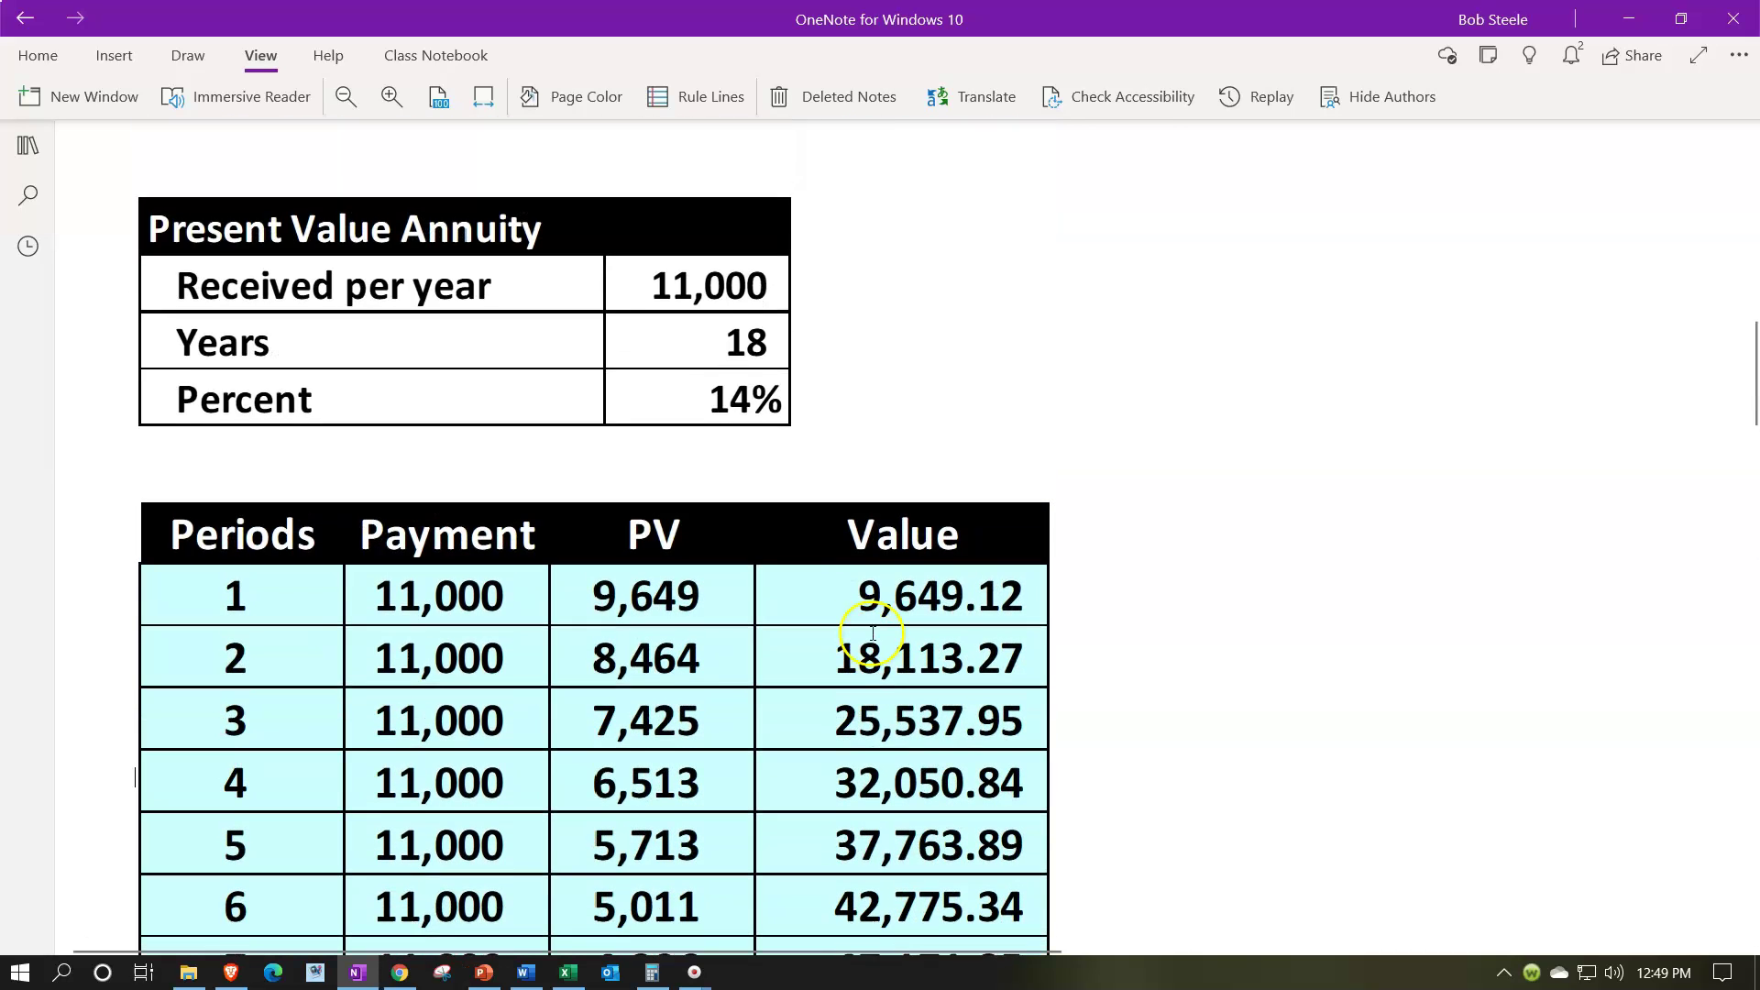
{"action": "scroll", "coordinate": [872, 630], "scroll_direction": "up", "scroll_amount": 3}
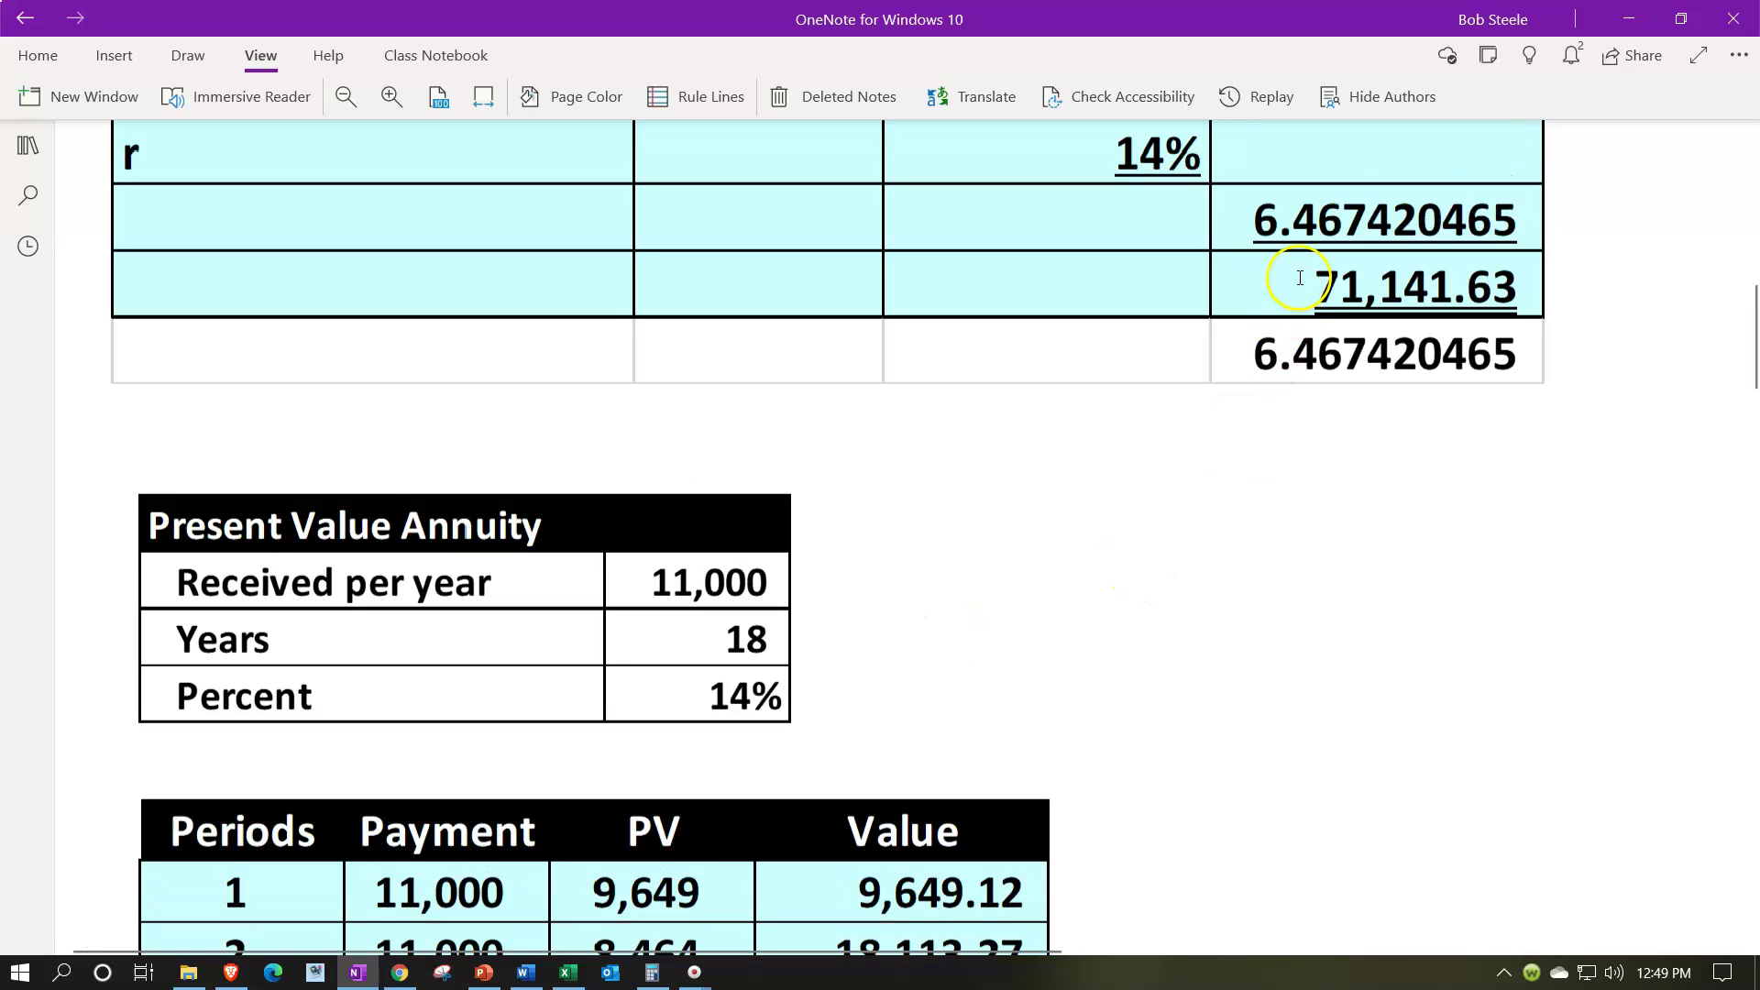
{"action": "scroll", "coordinate": [1283, 320], "scroll_direction": "down", "scroll_amount": 8}
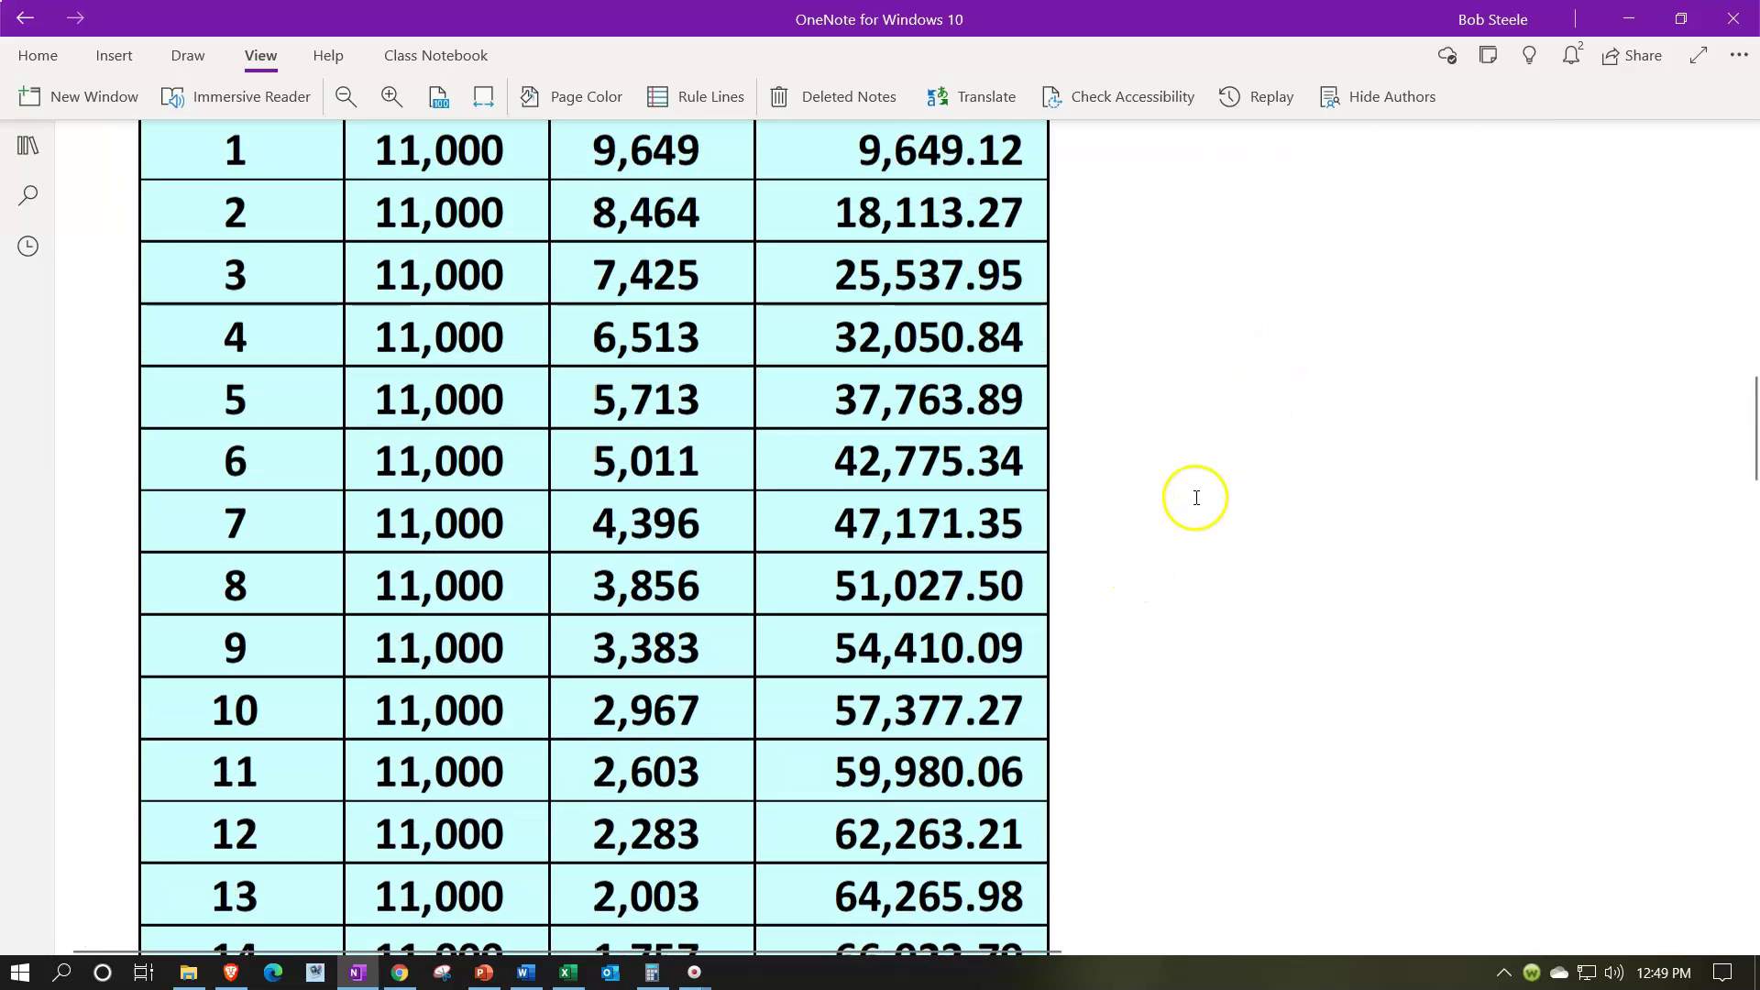
{"action": "left_click", "coordinate": [1154, 575]}
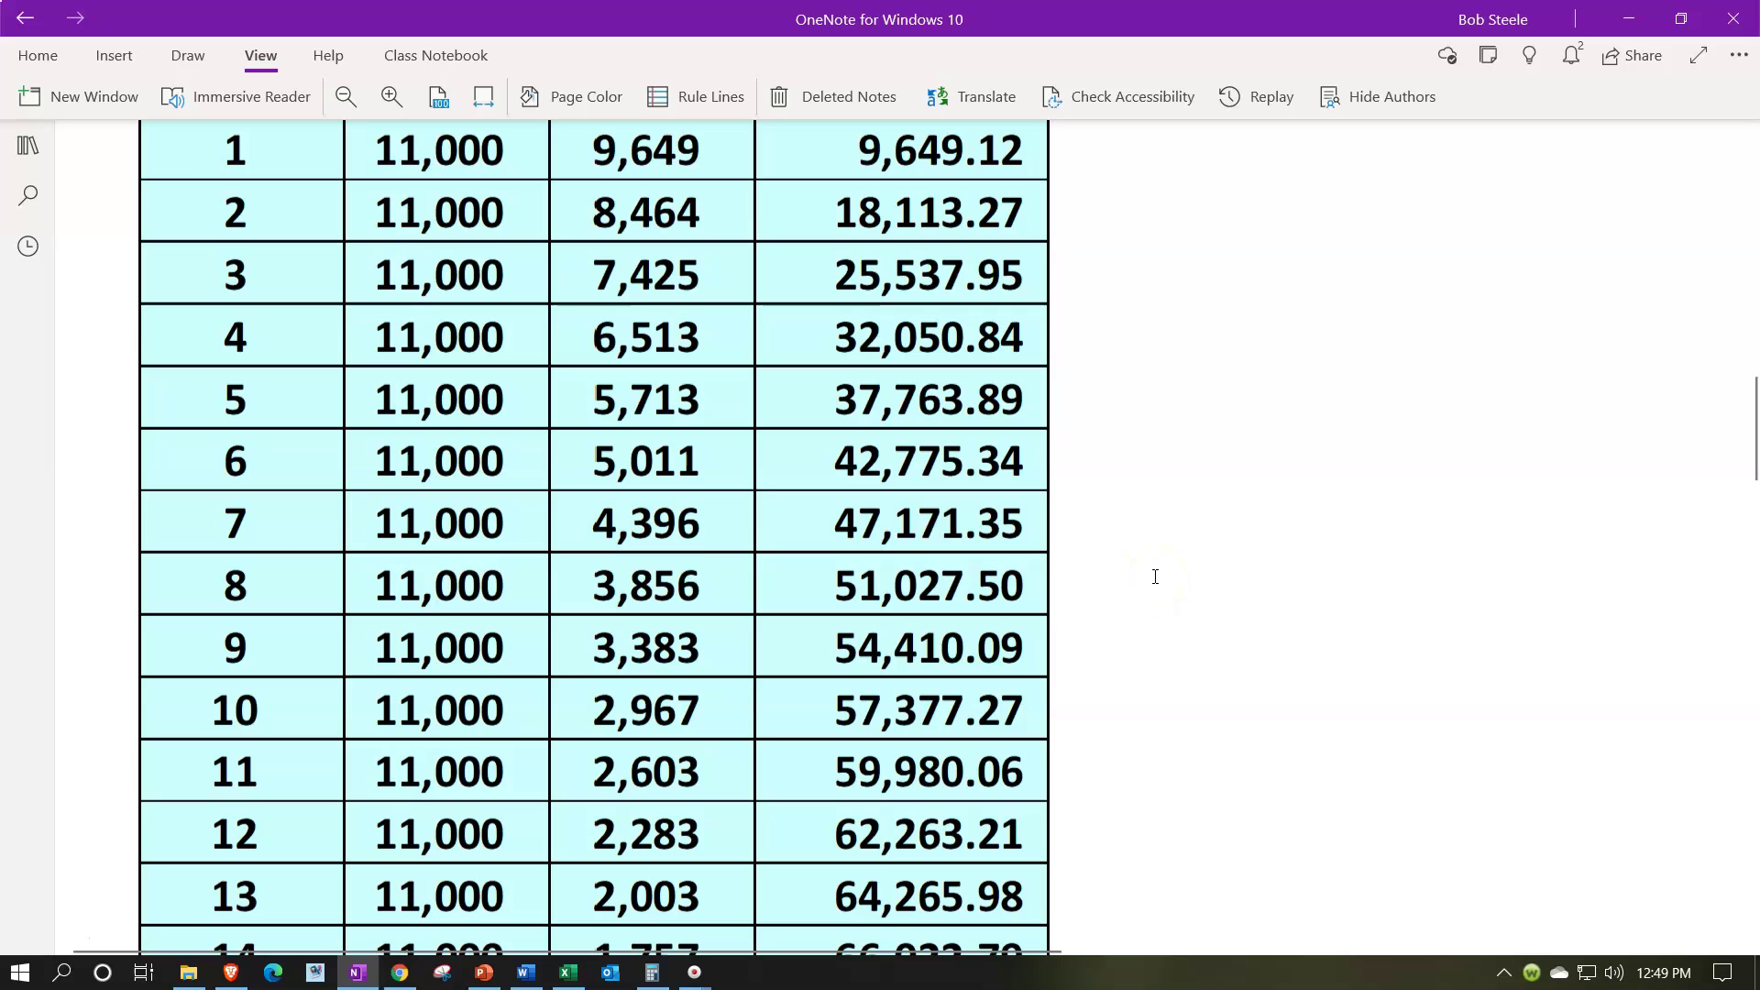
{"action": "scroll", "coordinate": [1155, 579], "scroll_direction": "up", "scroll_amount": 2}
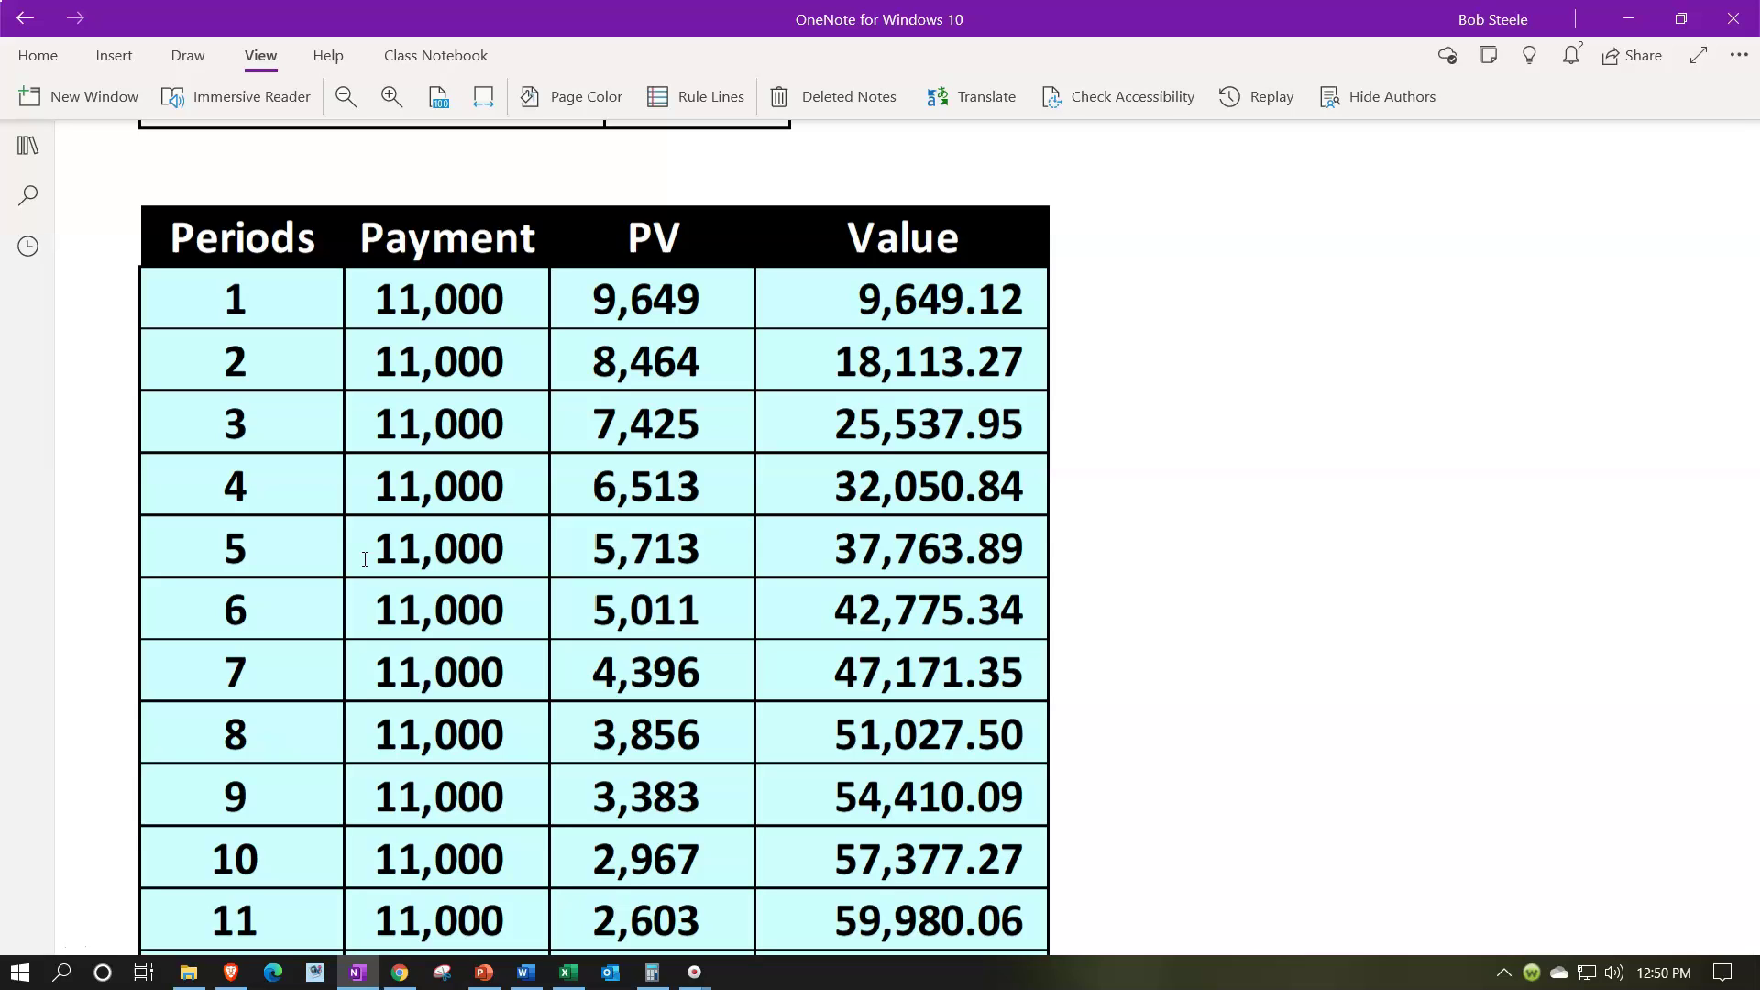
{"action": "scroll", "coordinate": [365, 559], "scroll_direction": "down", "scroll_amount": 6}
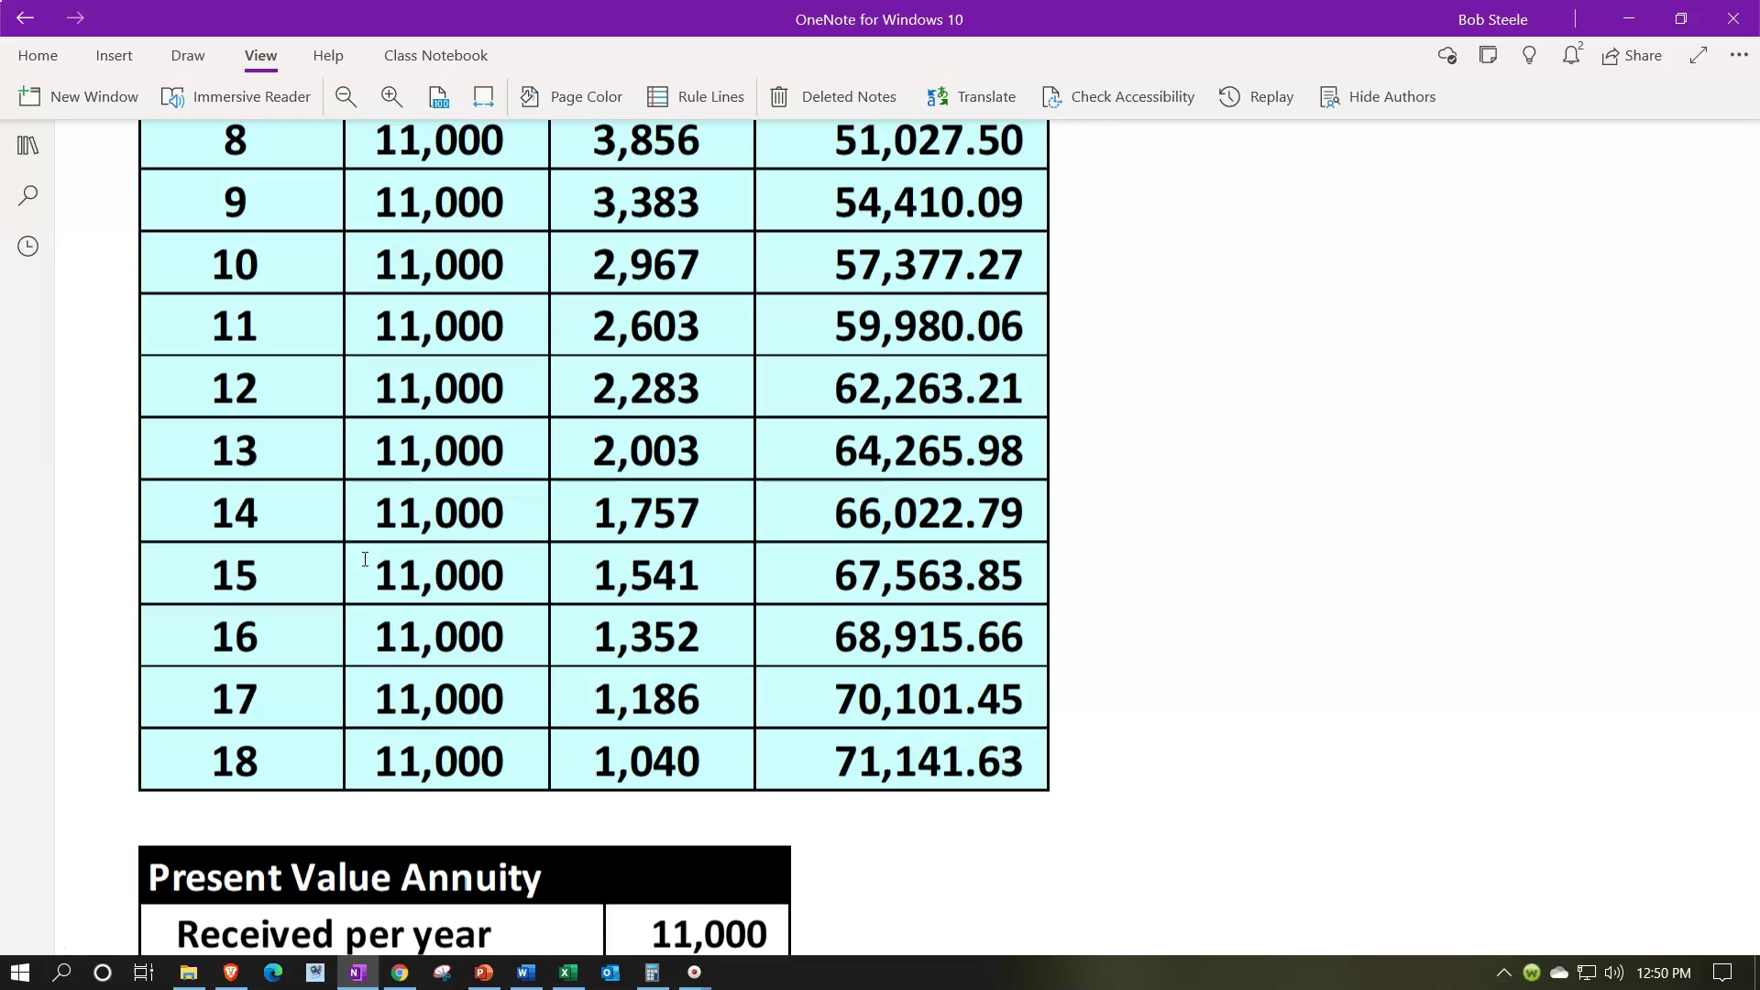
{"action": "scroll", "coordinate": [365, 559], "scroll_direction": "down", "scroll_amount": 3}
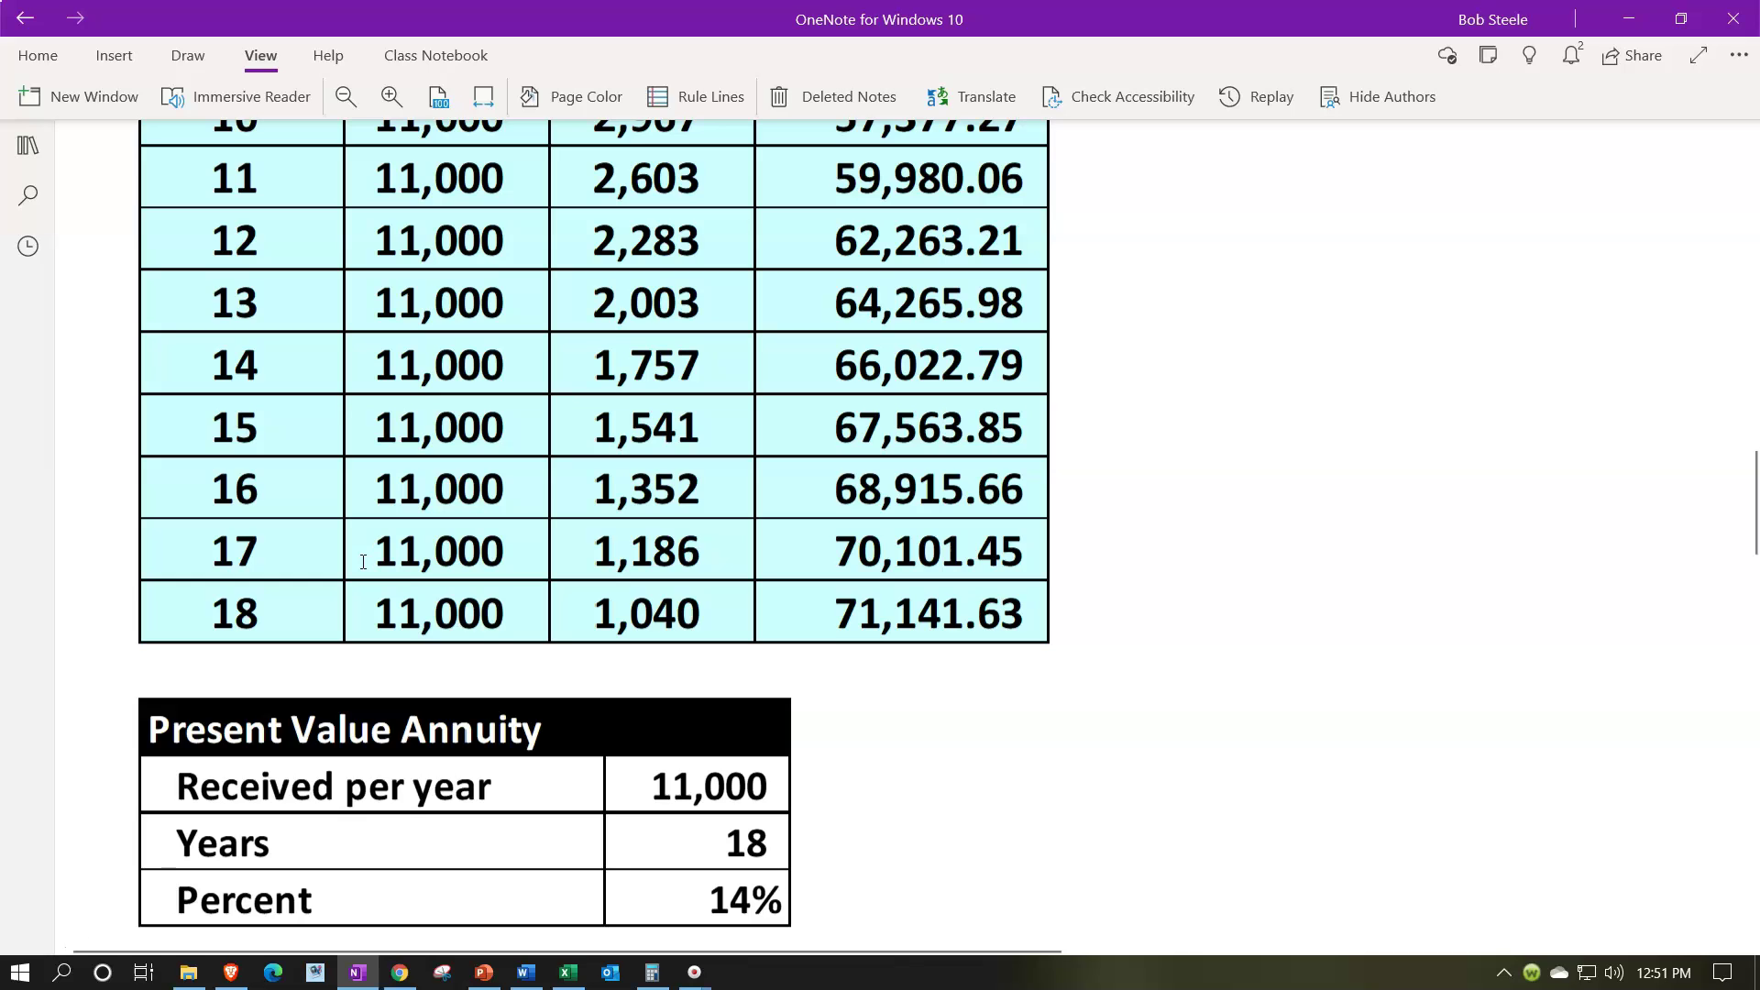
{"action": "scroll", "coordinate": [363, 561], "scroll_direction": "down", "scroll_amount": 5}
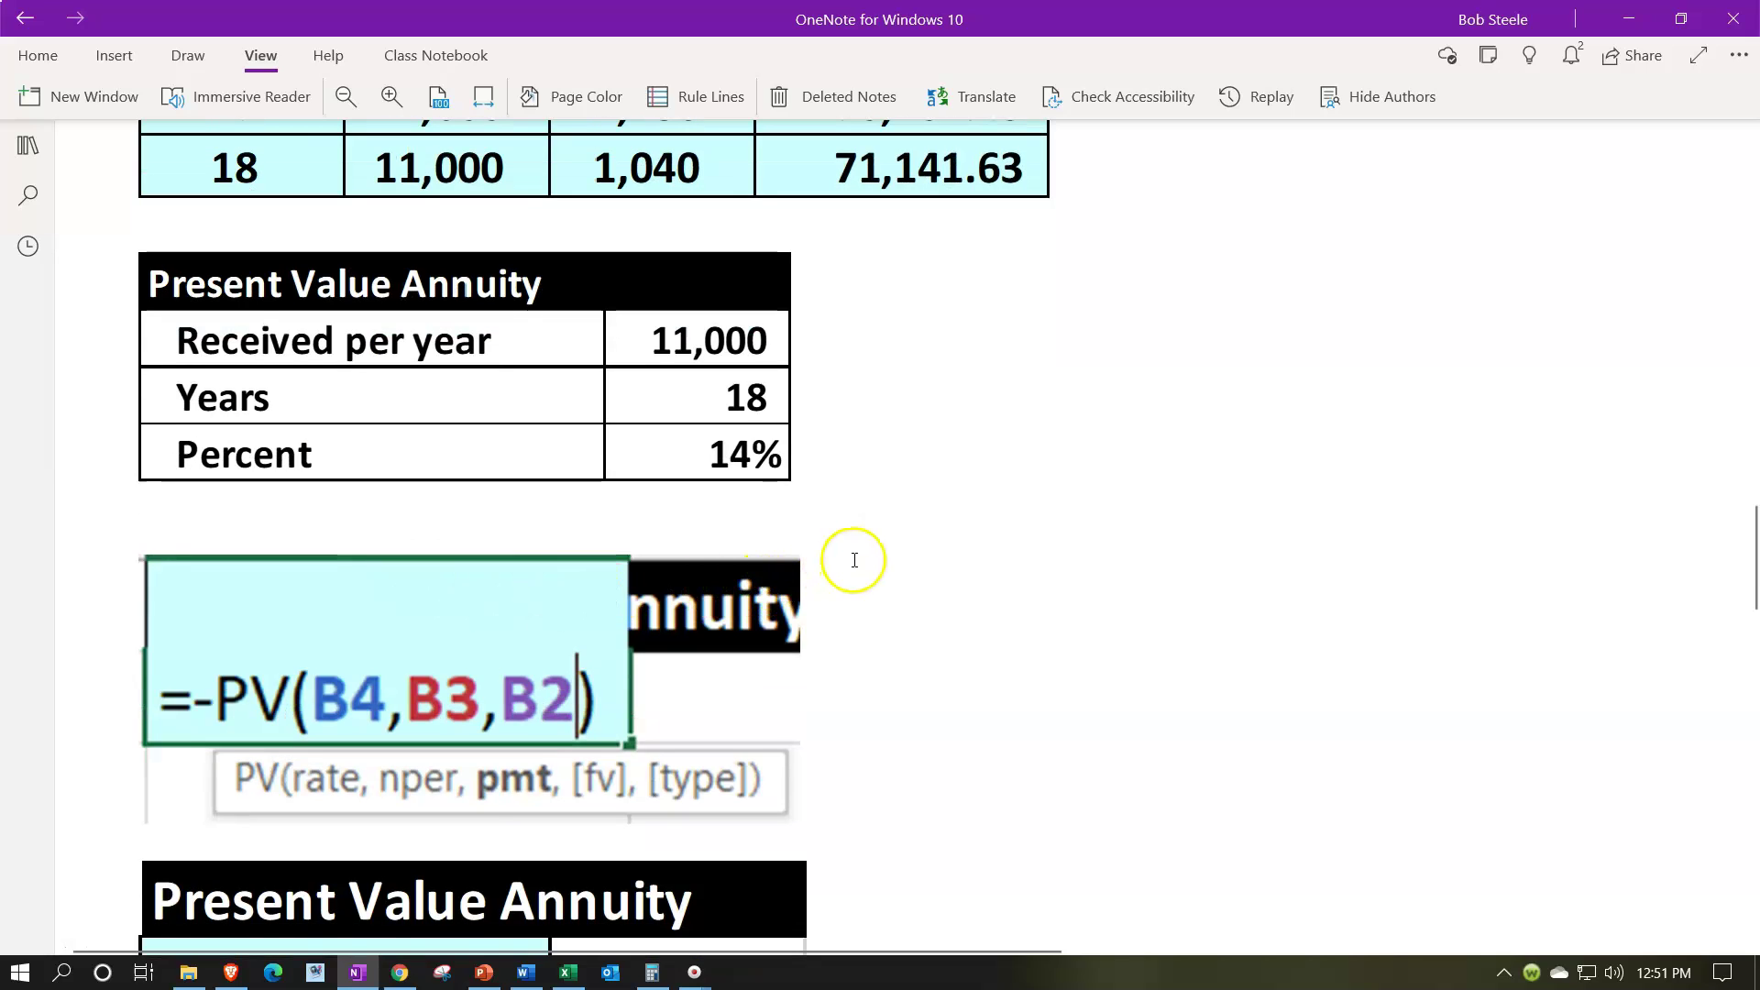
{"action": "scroll", "coordinate": [852, 560], "scroll_direction": "down", "scroll_amount": 2}
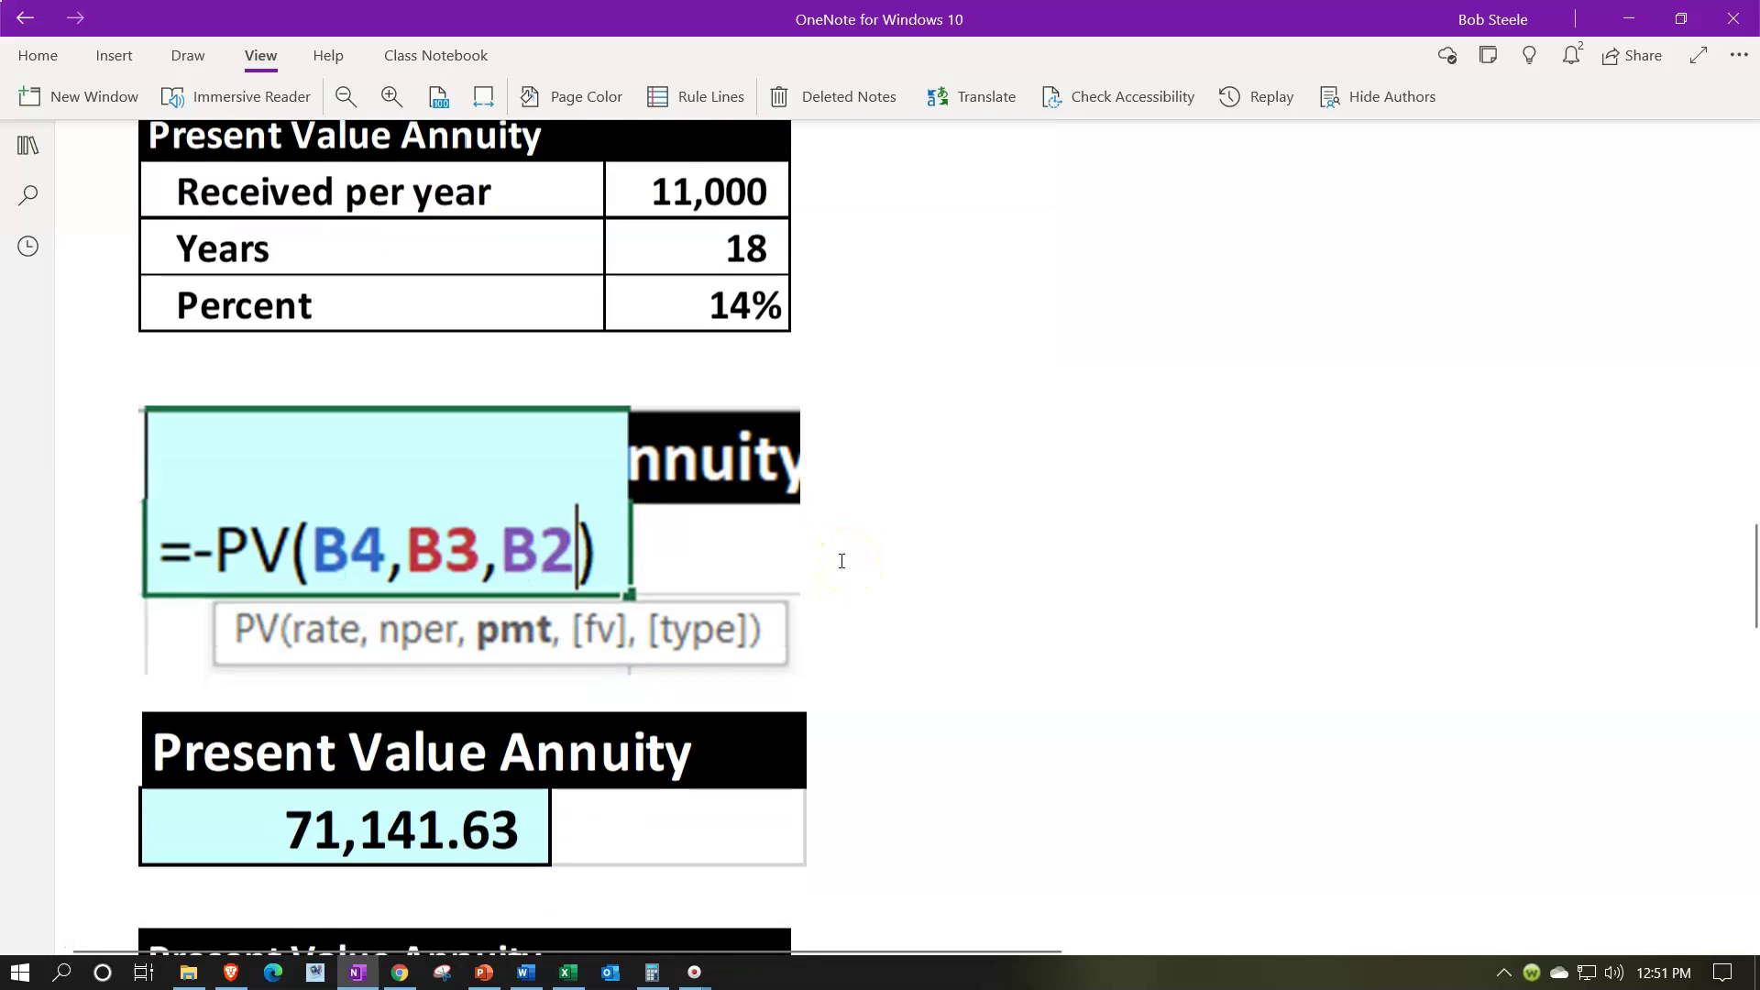
{"action": "scroll", "coordinate": [841, 560], "scroll_direction": "down", "scroll_amount": 2}
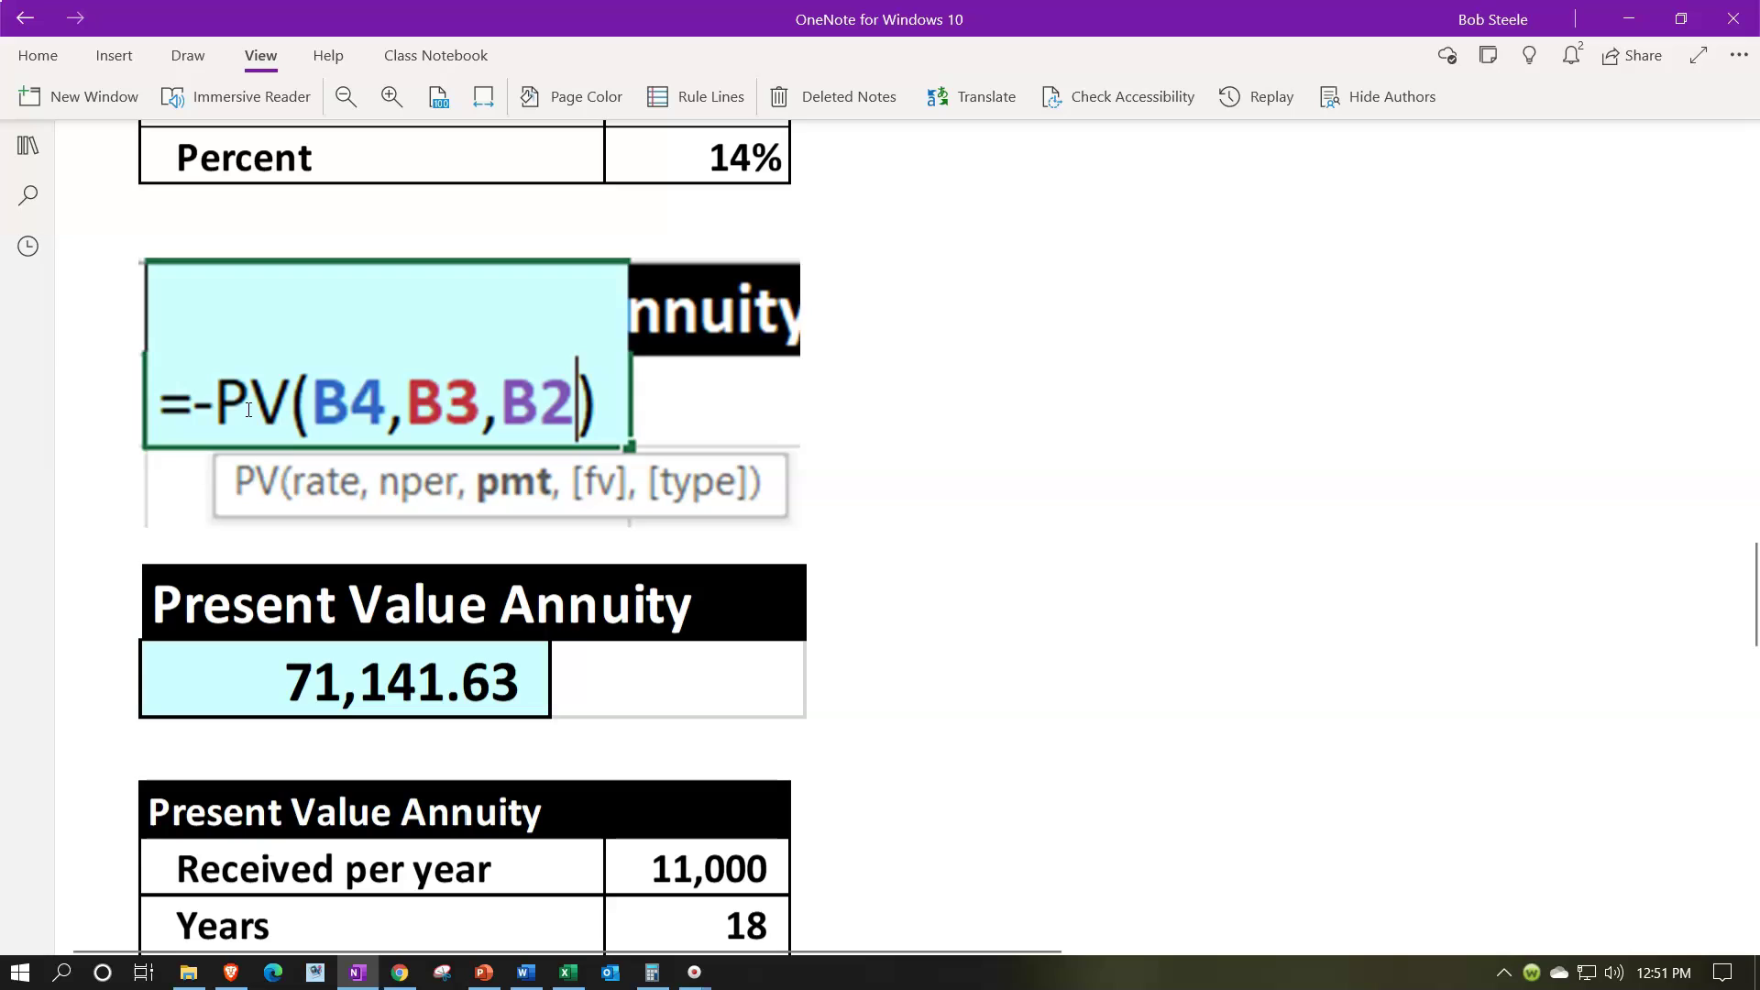
{"action": "scroll", "coordinate": [252, 417], "scroll_direction": "up", "scroll_amount": 2}
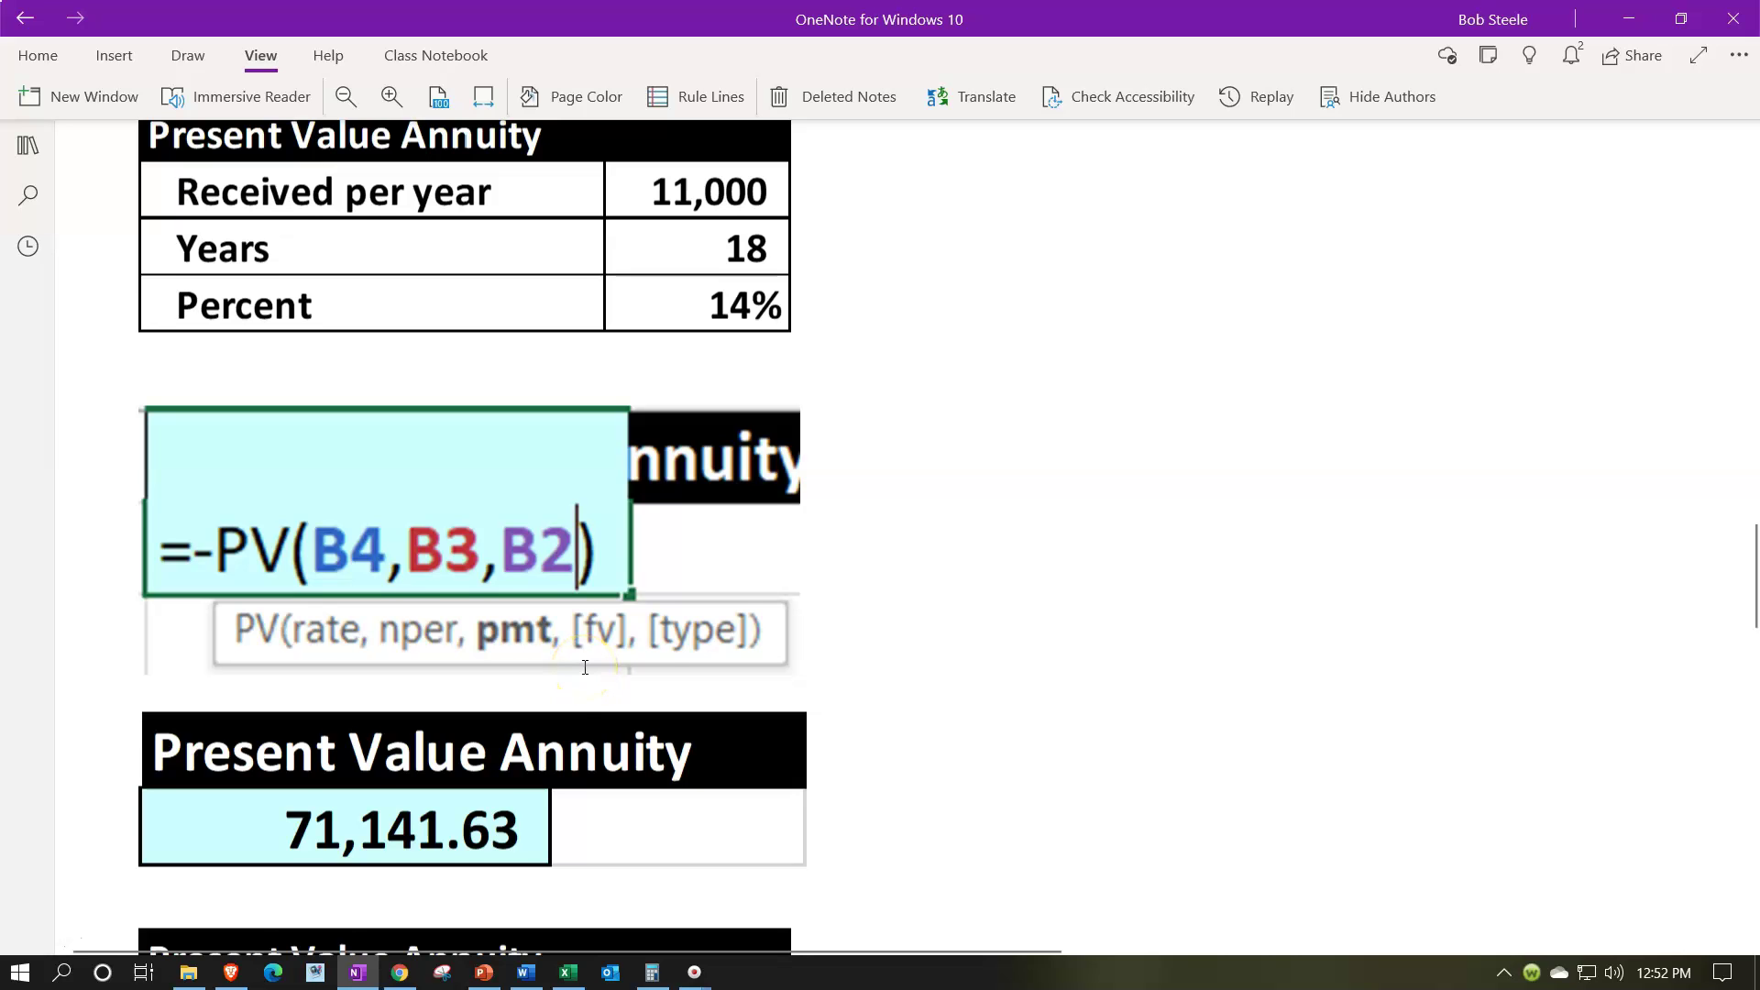
{"action": "scroll", "coordinate": [585, 666], "scroll_direction": "down", "scroll_amount": 5}
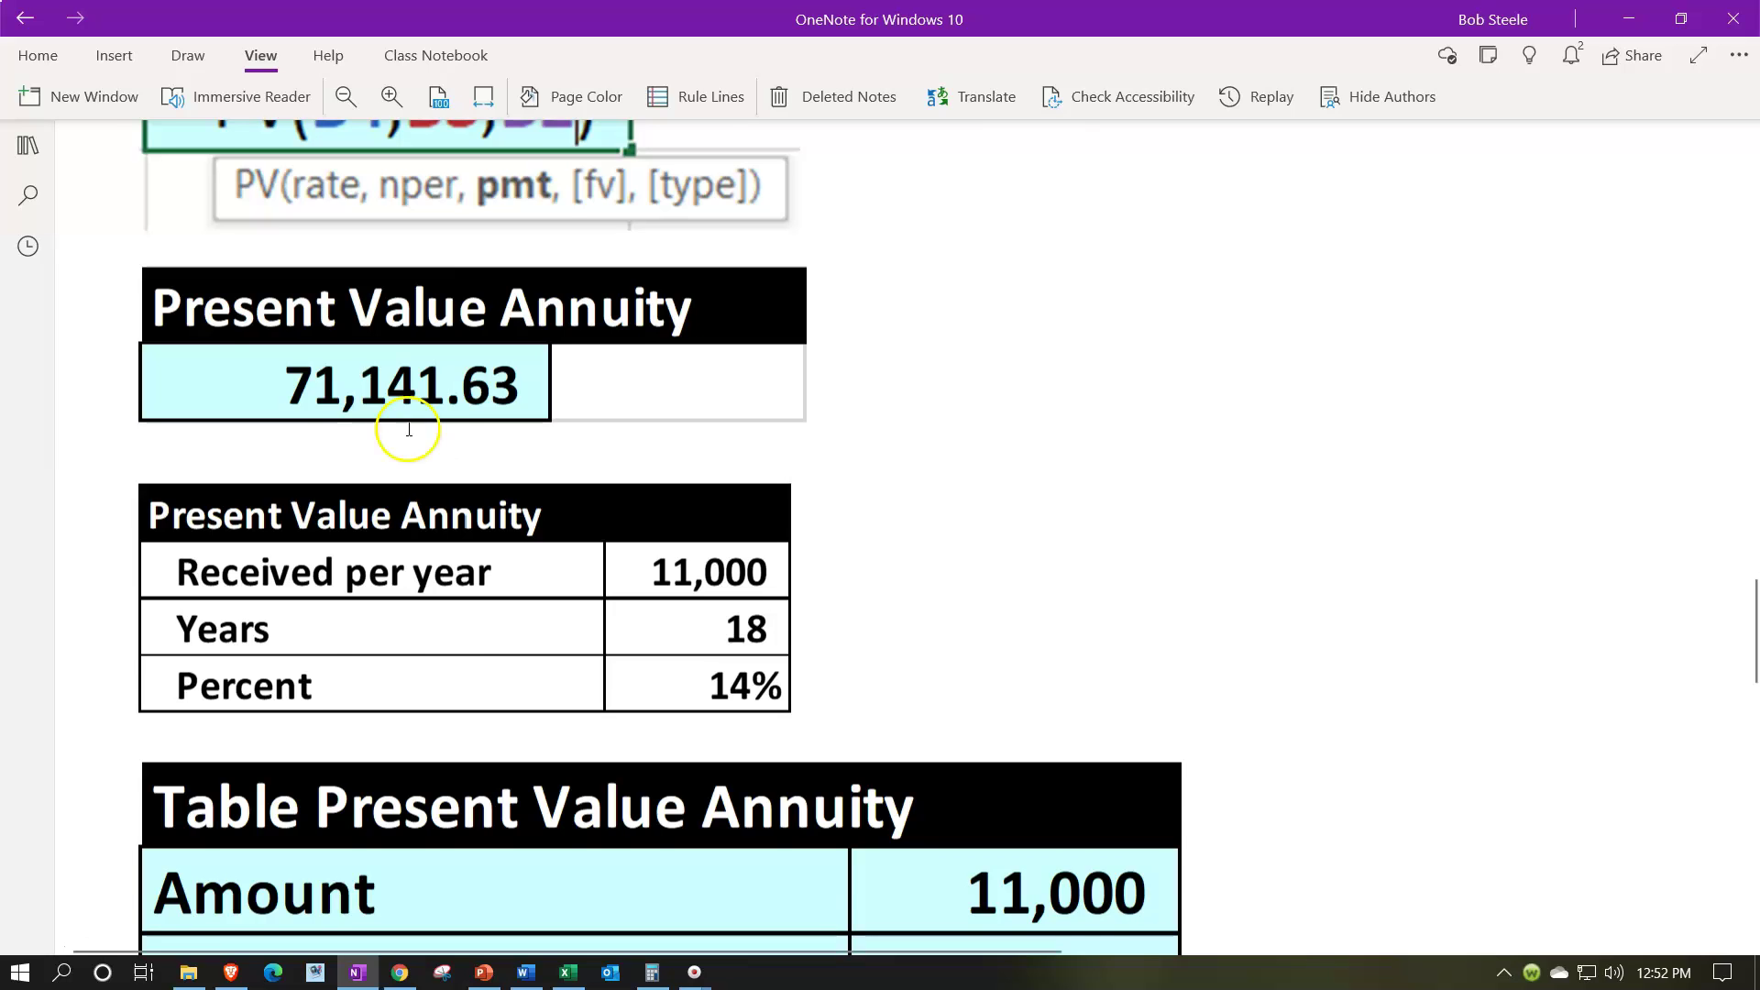
{"action": "scroll", "coordinate": [409, 421], "scroll_direction": "up", "scroll_amount": 2}
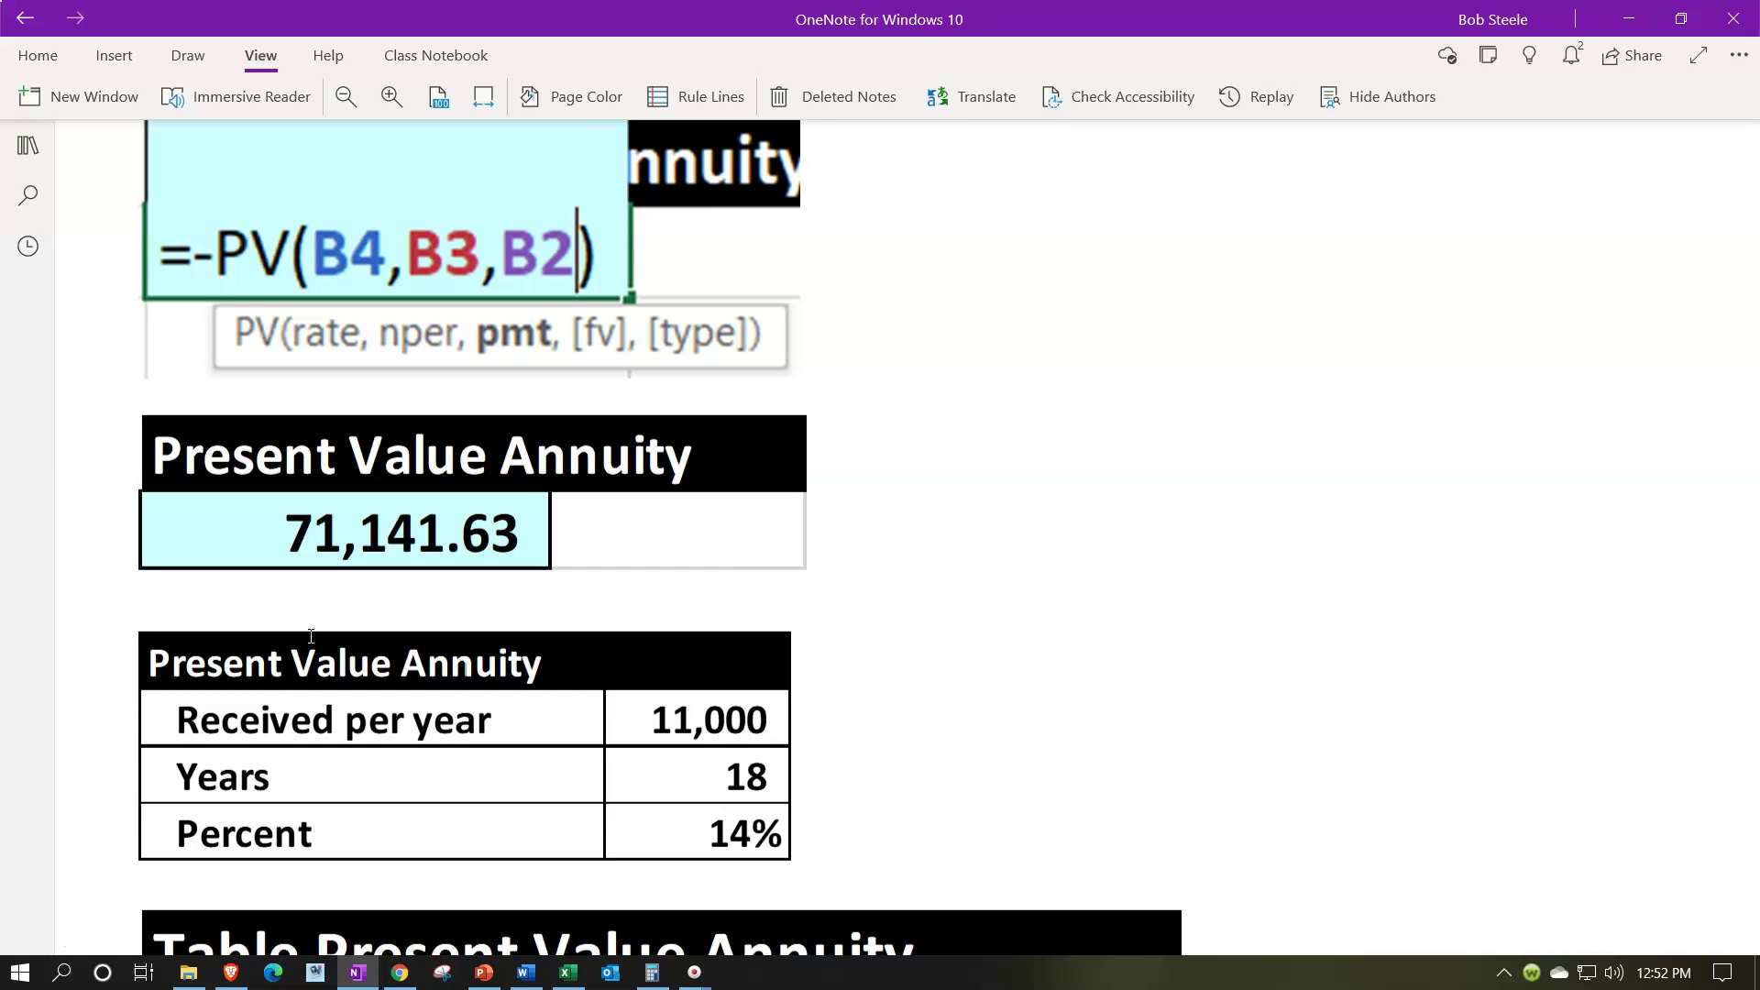
{"action": "scroll", "coordinate": [311, 636], "scroll_direction": "up", "scroll_amount": 12}
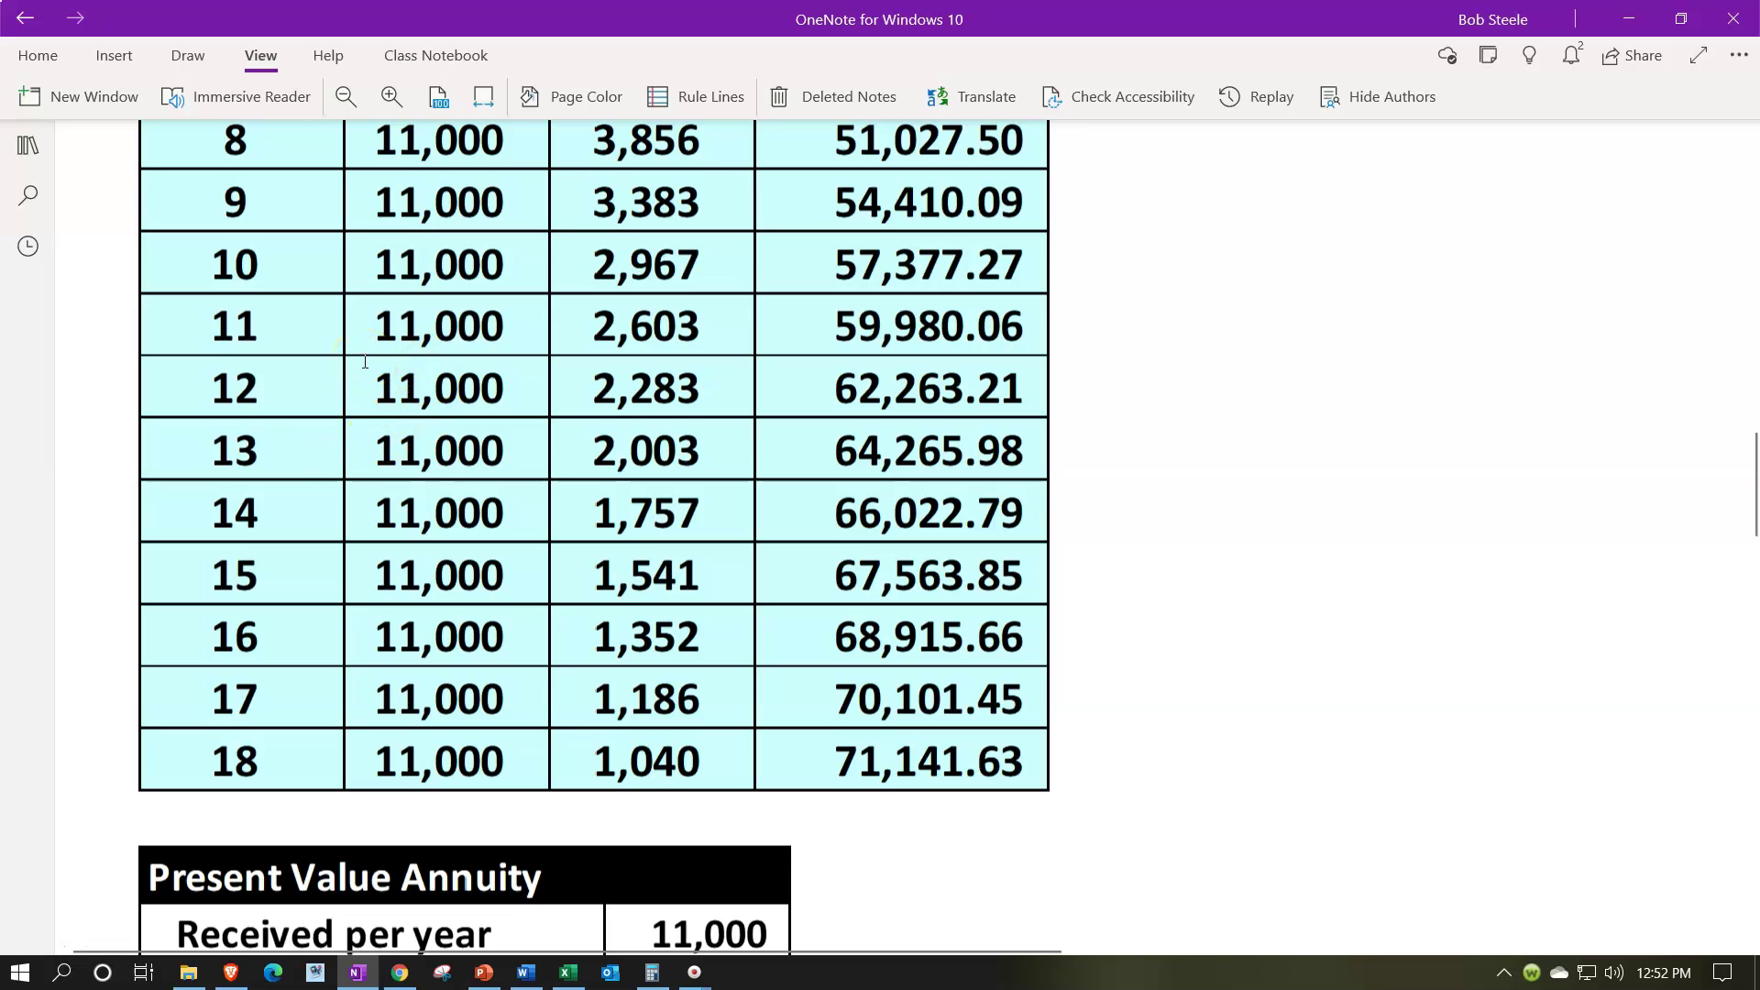
{"action": "scroll", "coordinate": [365, 362], "scroll_direction": "down", "scroll_amount": 5}
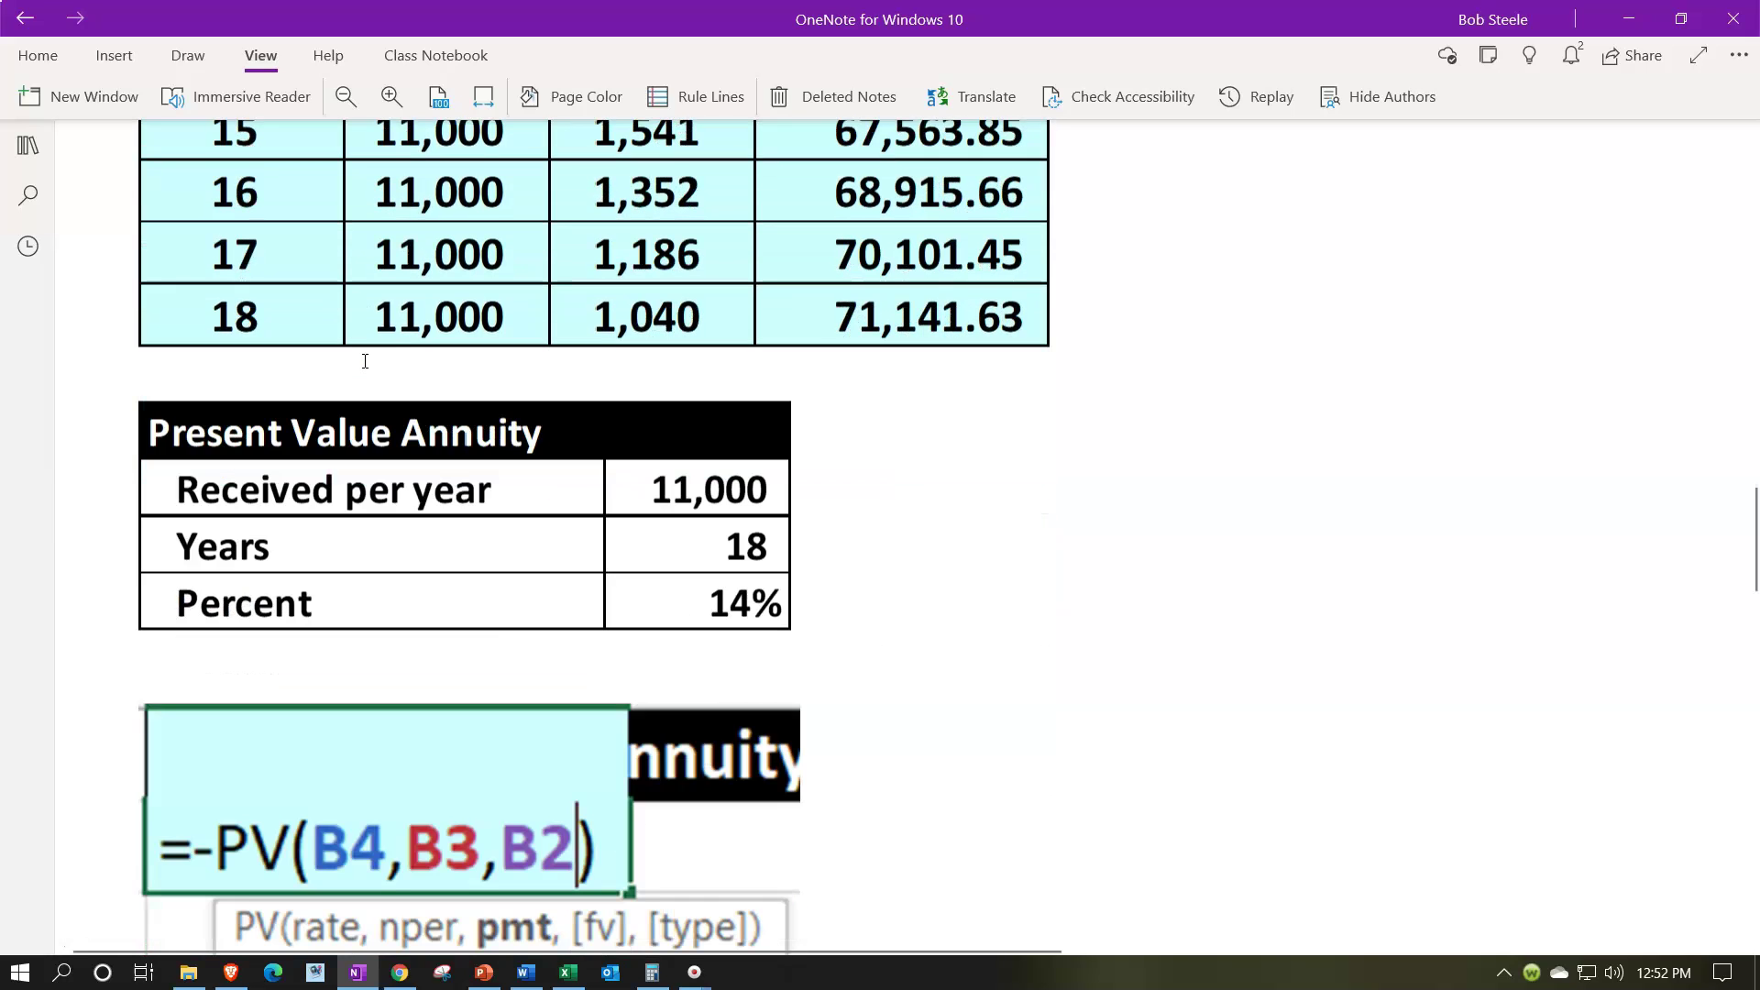
{"action": "scroll", "coordinate": [365, 362], "scroll_direction": "down", "scroll_amount": 2}
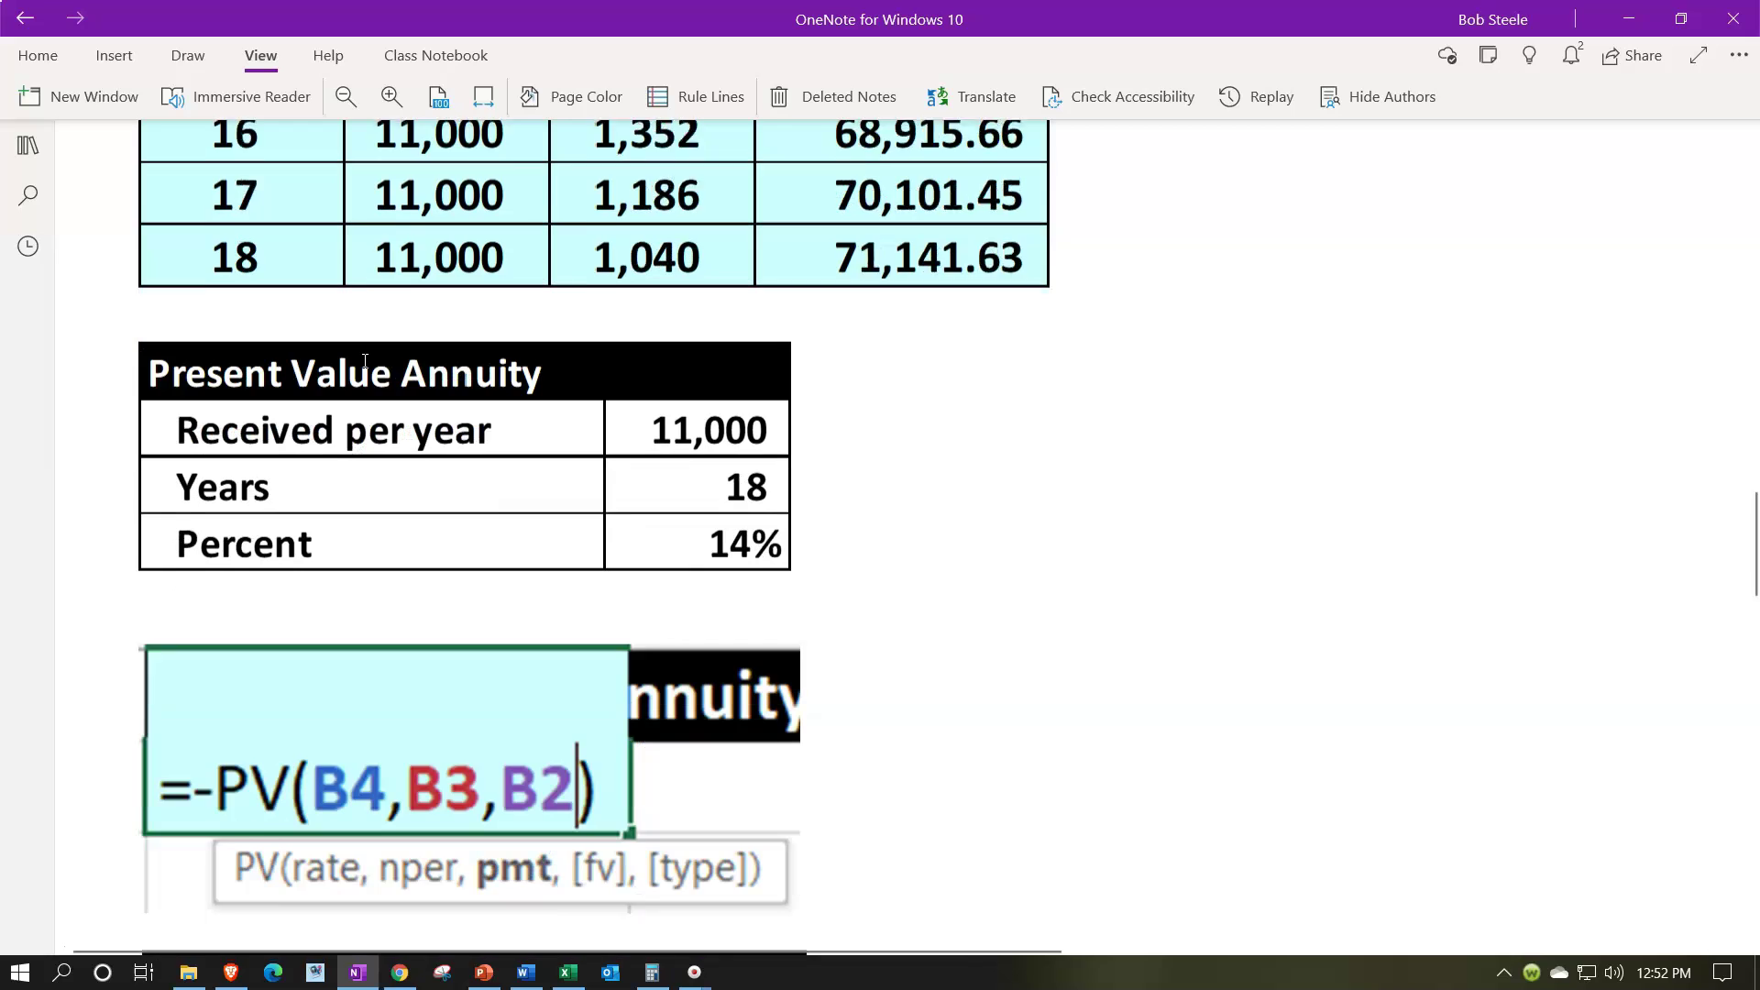
{"action": "scroll", "coordinate": [365, 361], "scroll_direction": "down", "scroll_amount": 6}
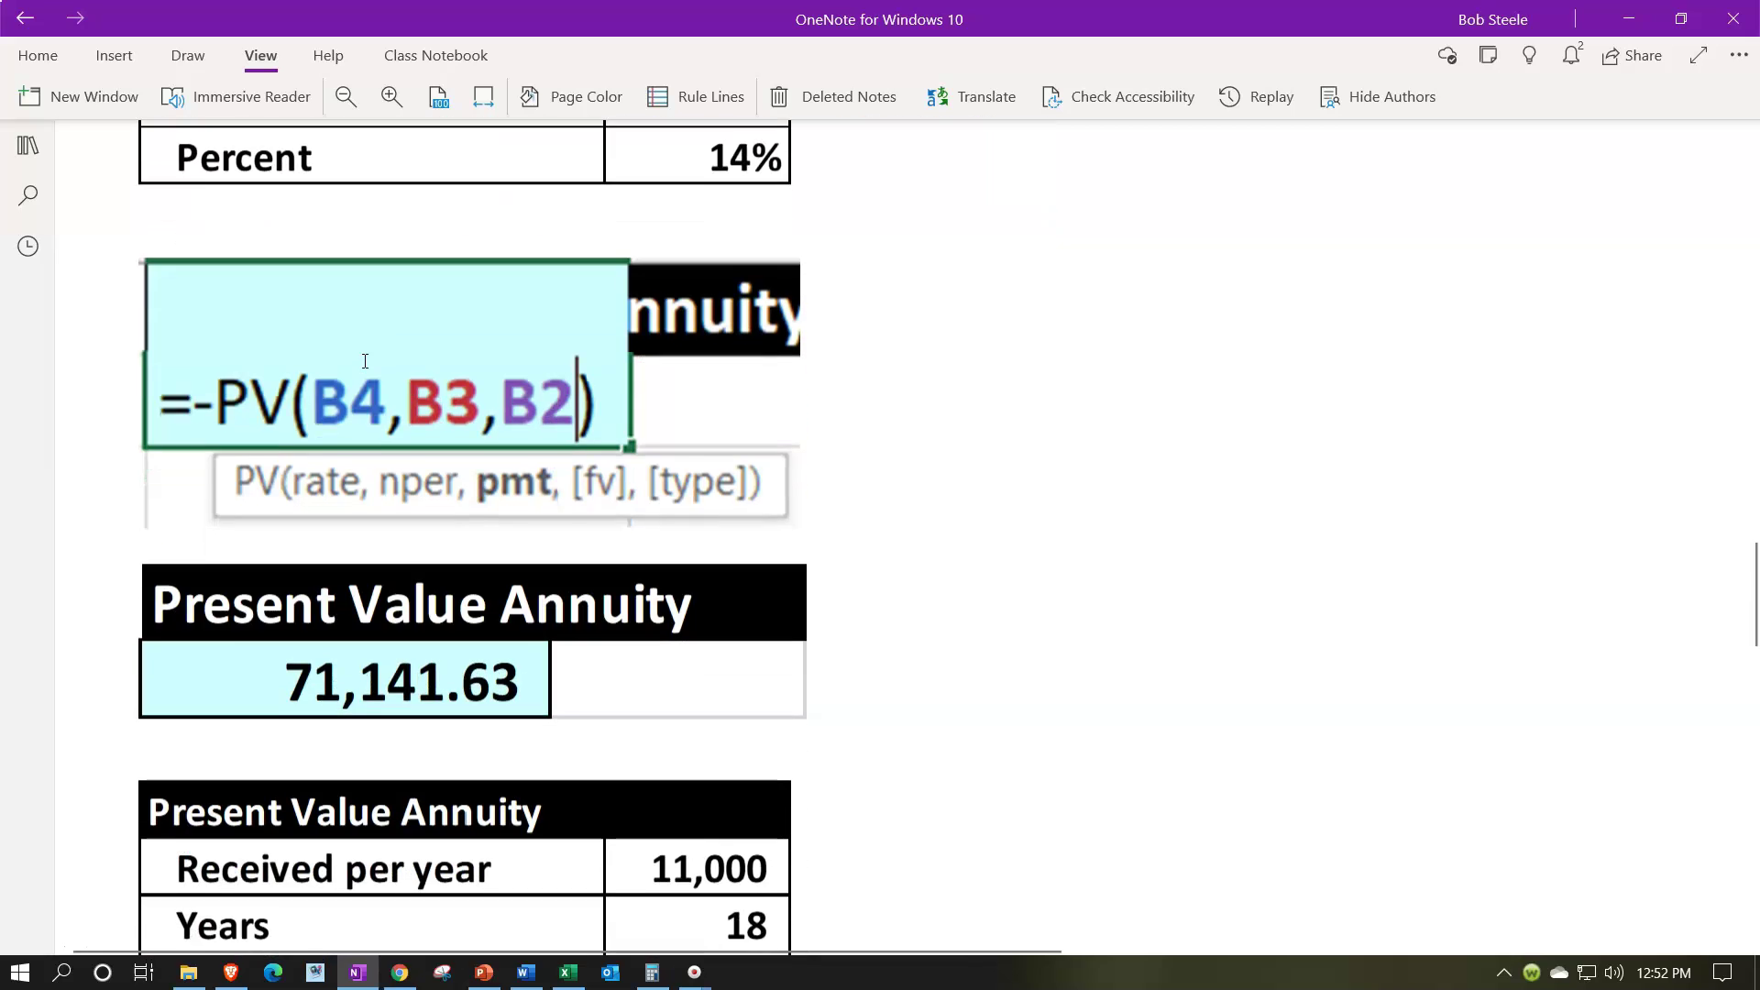
{"action": "scroll", "coordinate": [365, 362], "scroll_direction": "down", "scroll_amount": 6}
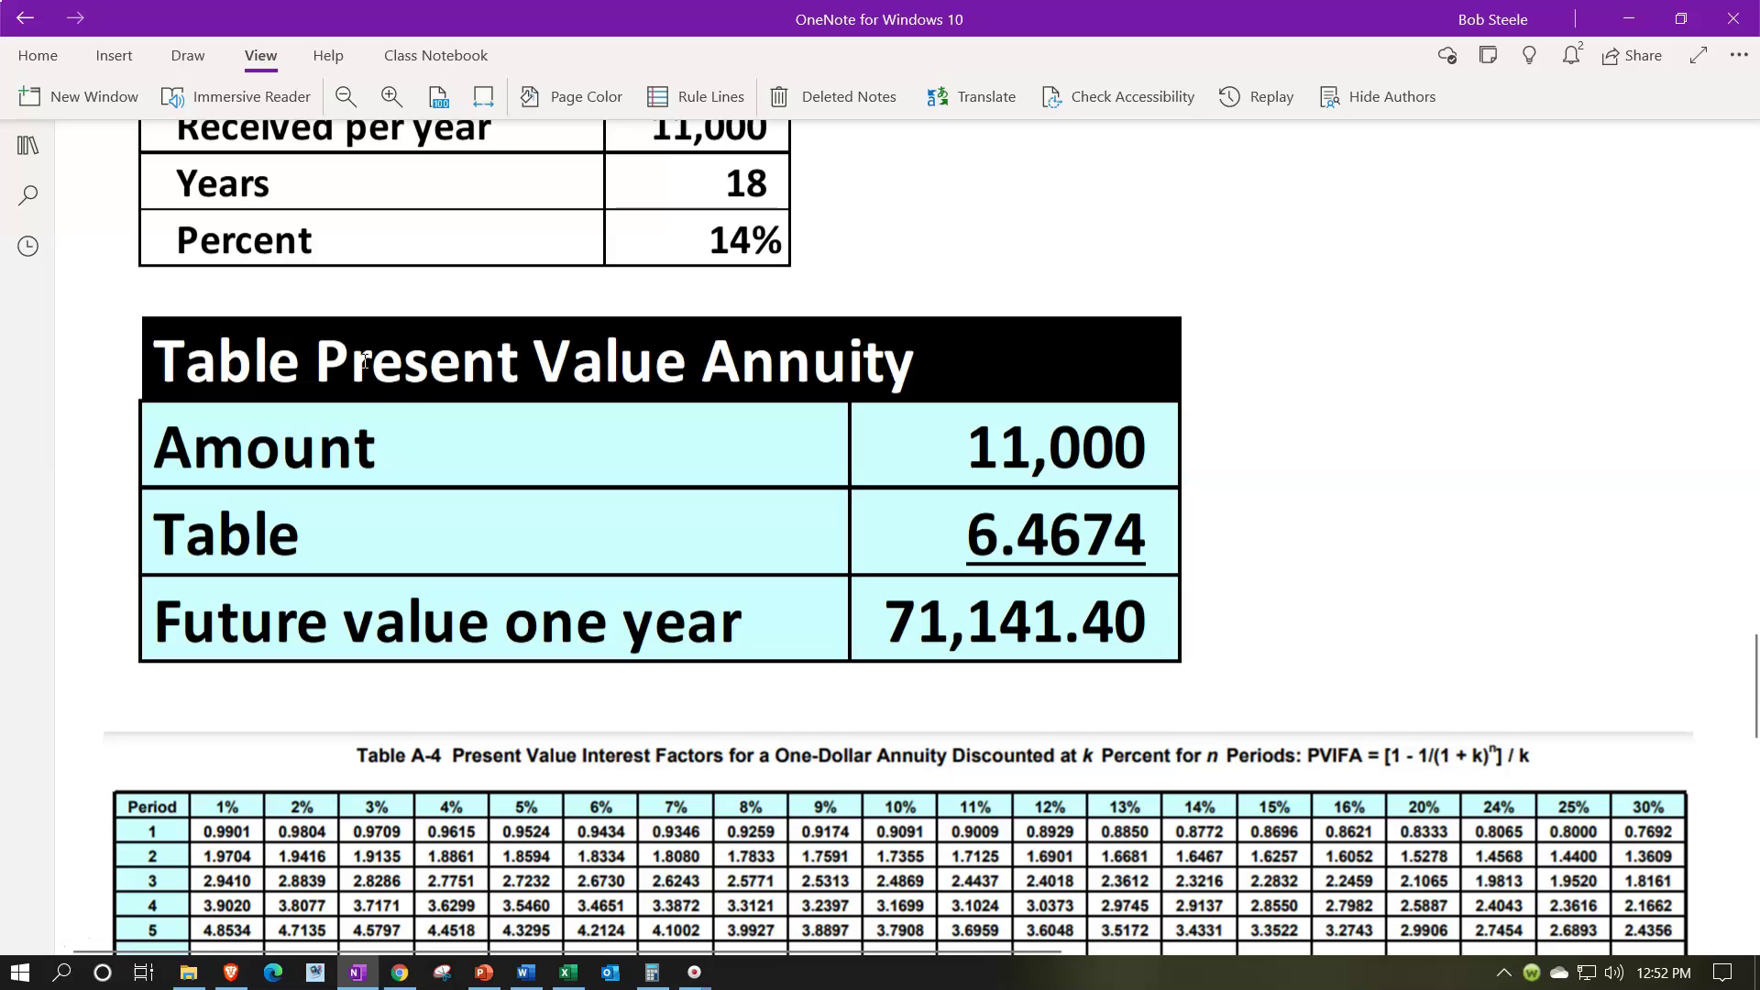
{"action": "left_click", "coordinate": [429, 443]}
{"action": "left_click", "coordinate": [913, 459]}
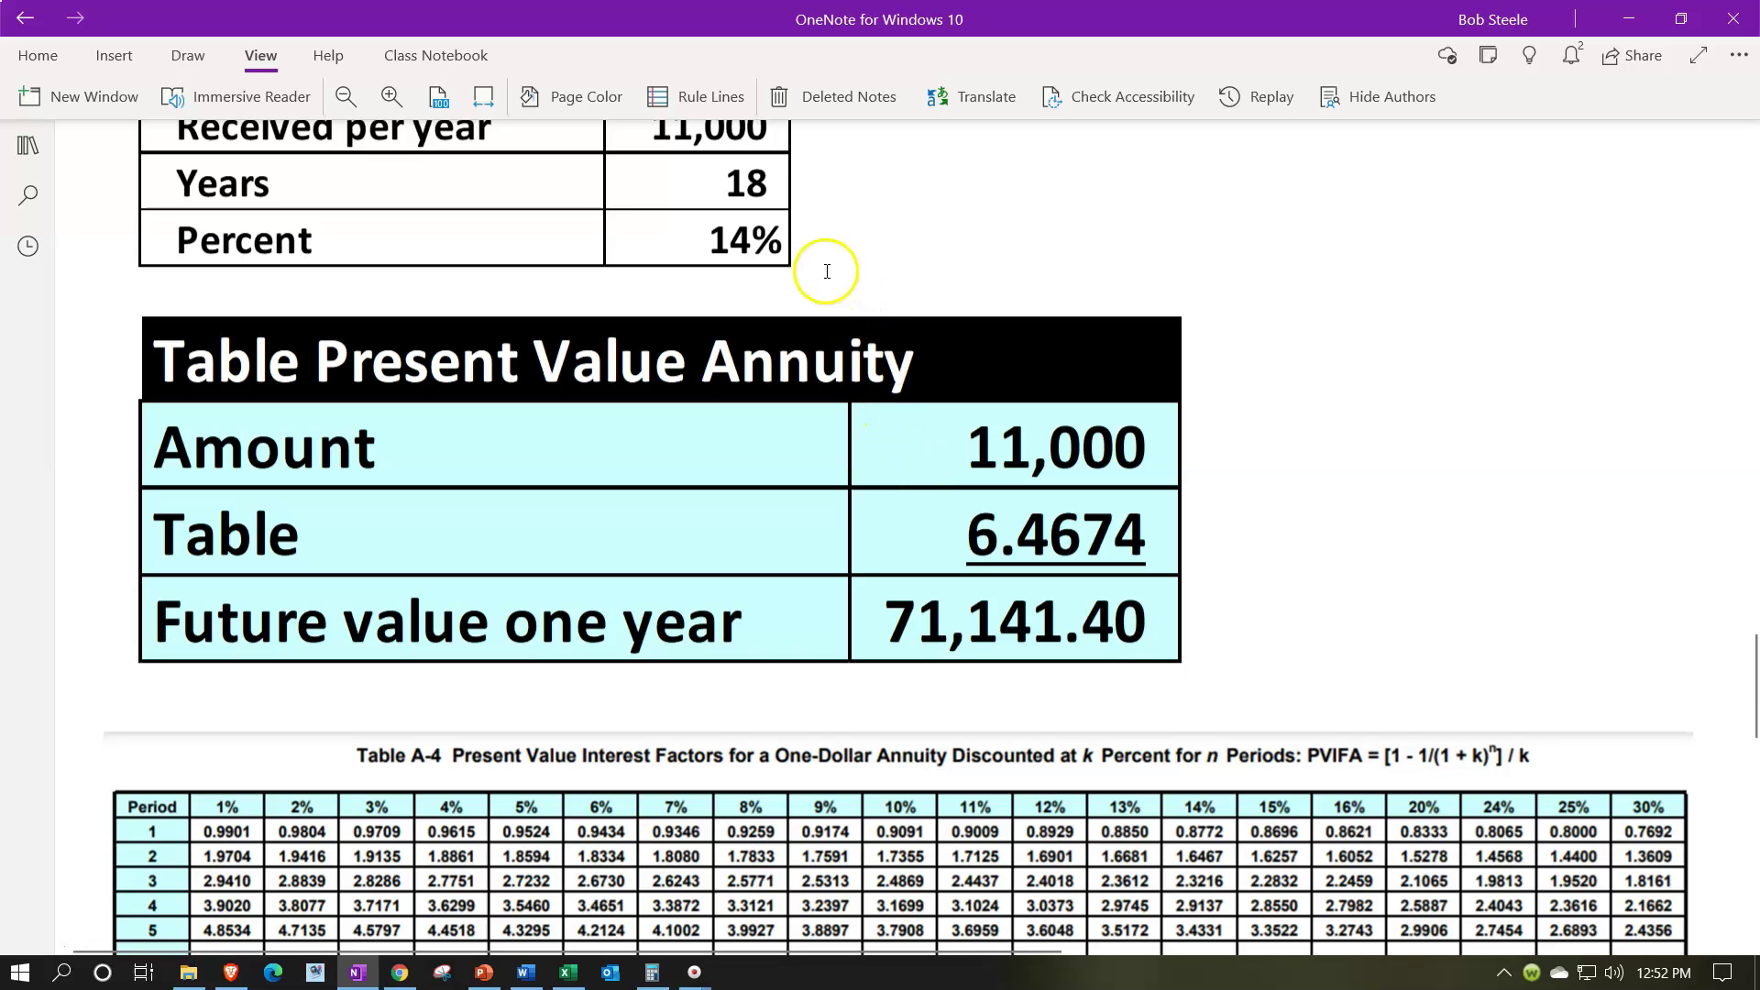
{"action": "scroll", "coordinate": [805, 216], "scroll_direction": "down", "scroll_amount": 3}
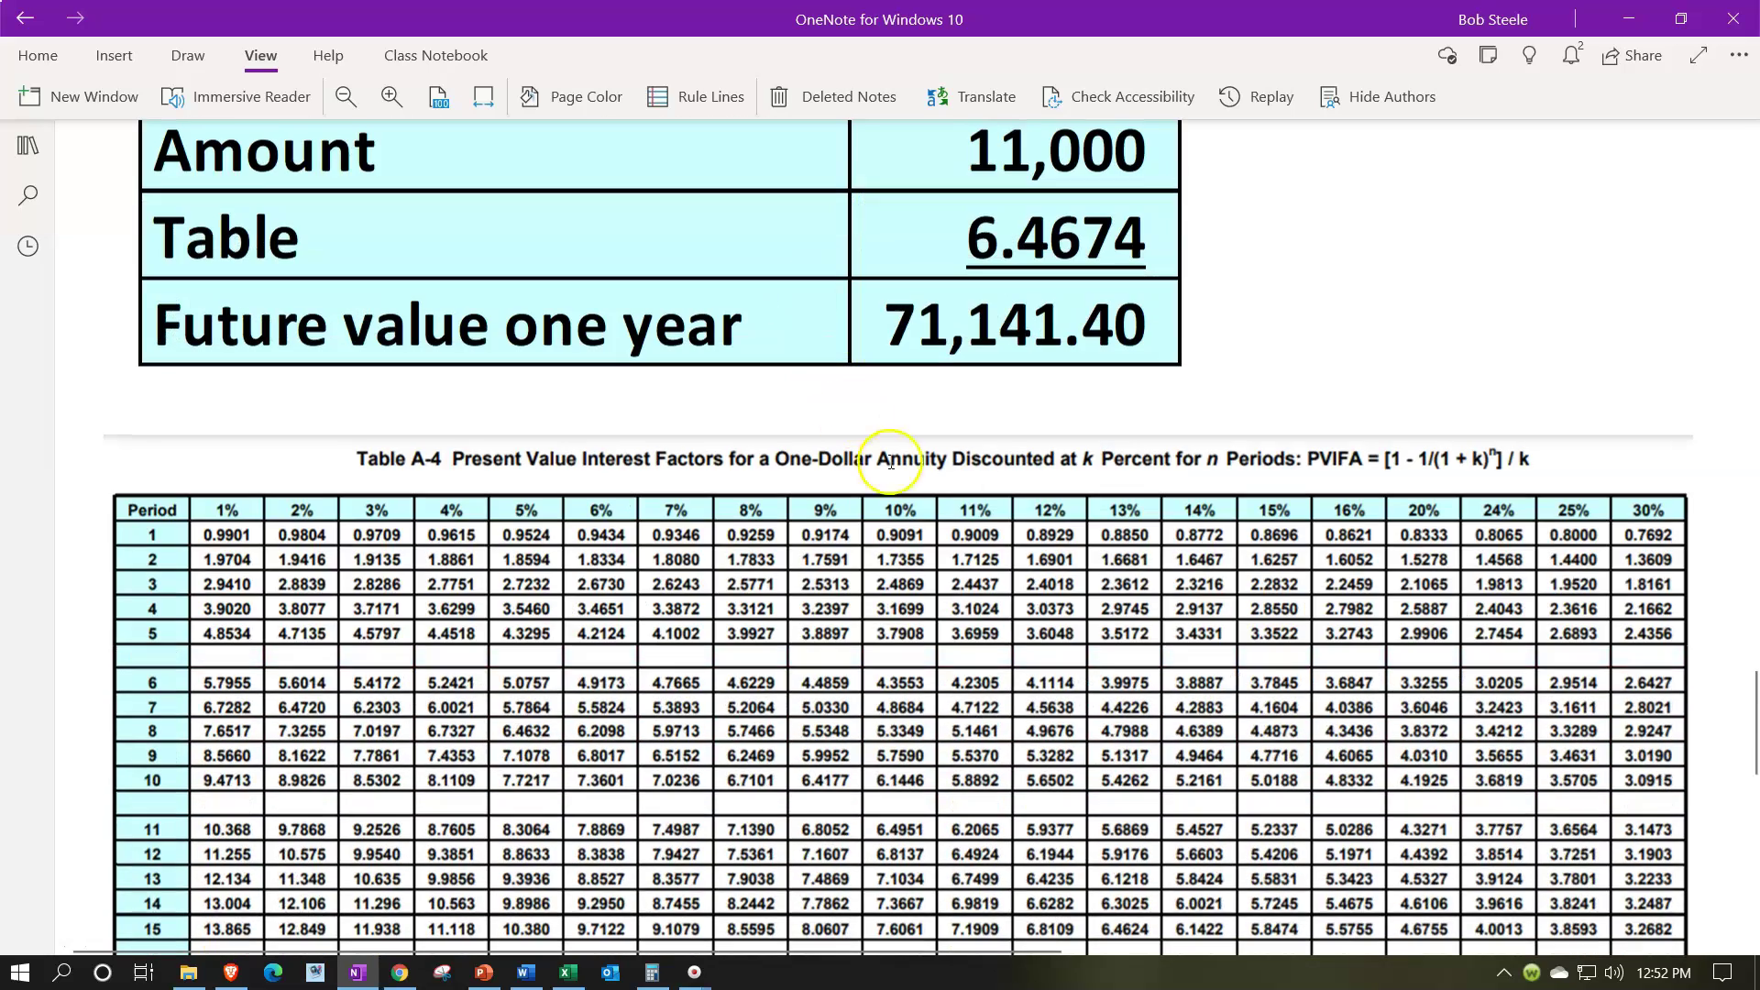
{"action": "scroll", "coordinate": [1216, 561], "scroll_direction": "down", "scroll_amount": 2}
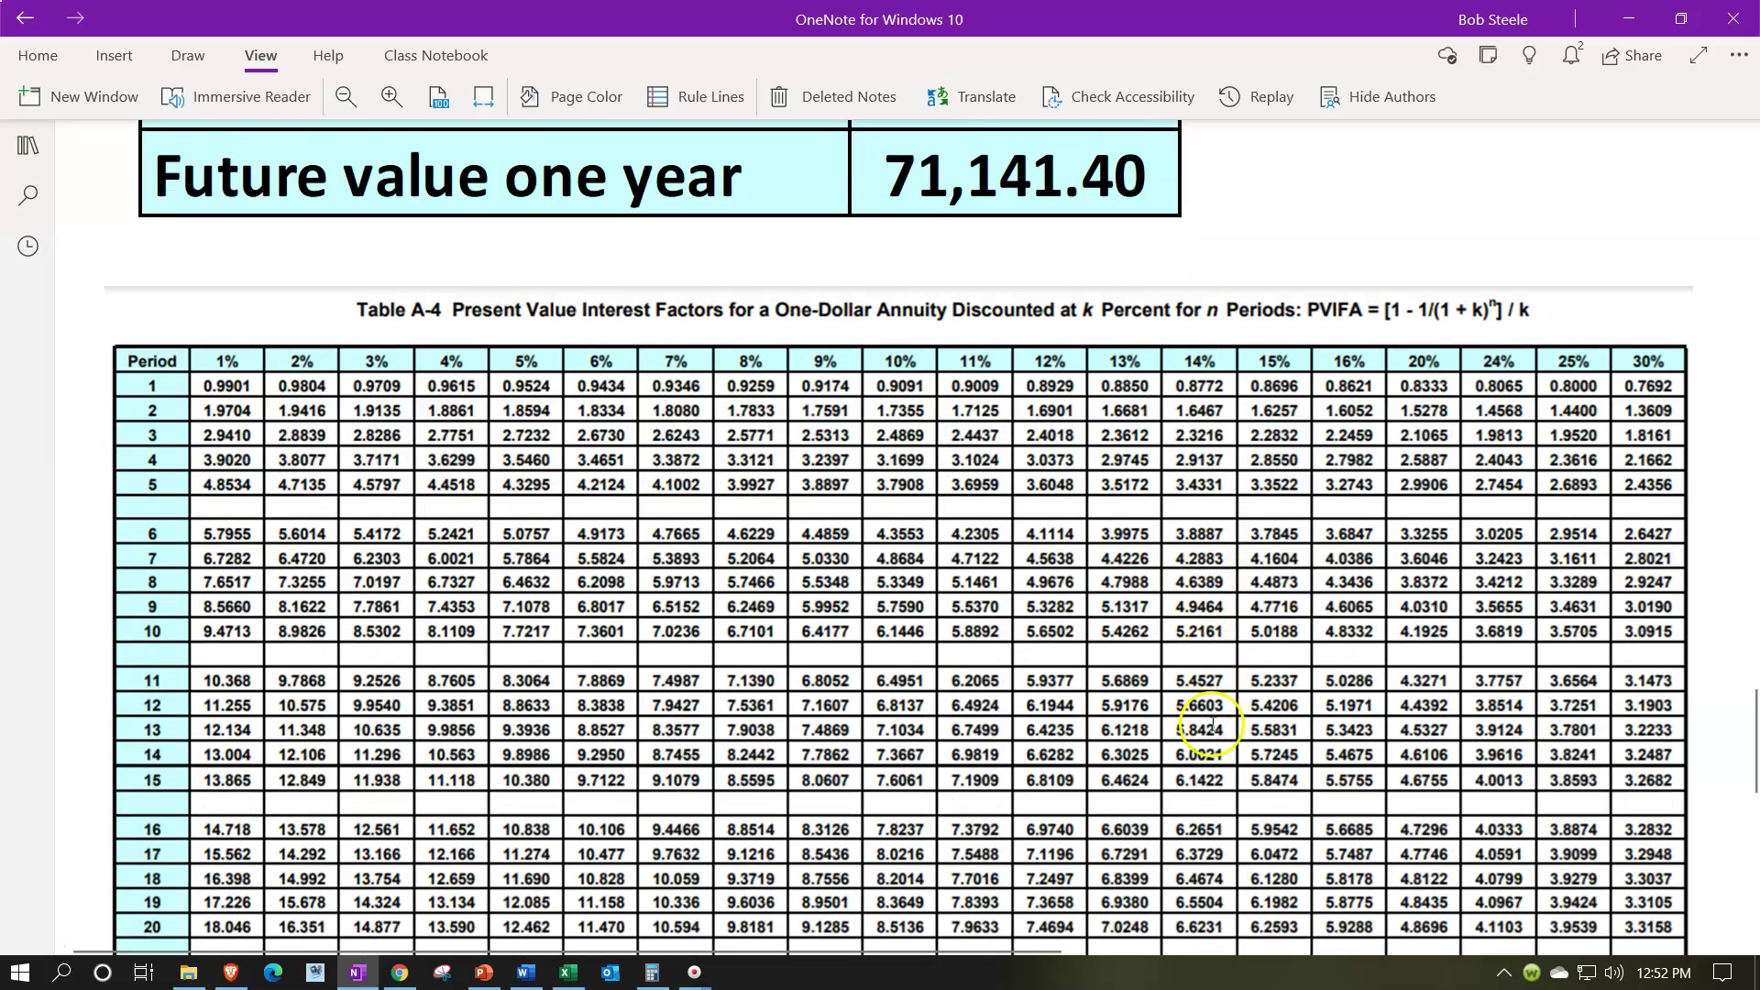
{"action": "scroll", "coordinate": [1212, 731], "scroll_direction": "down", "scroll_amount": 1}
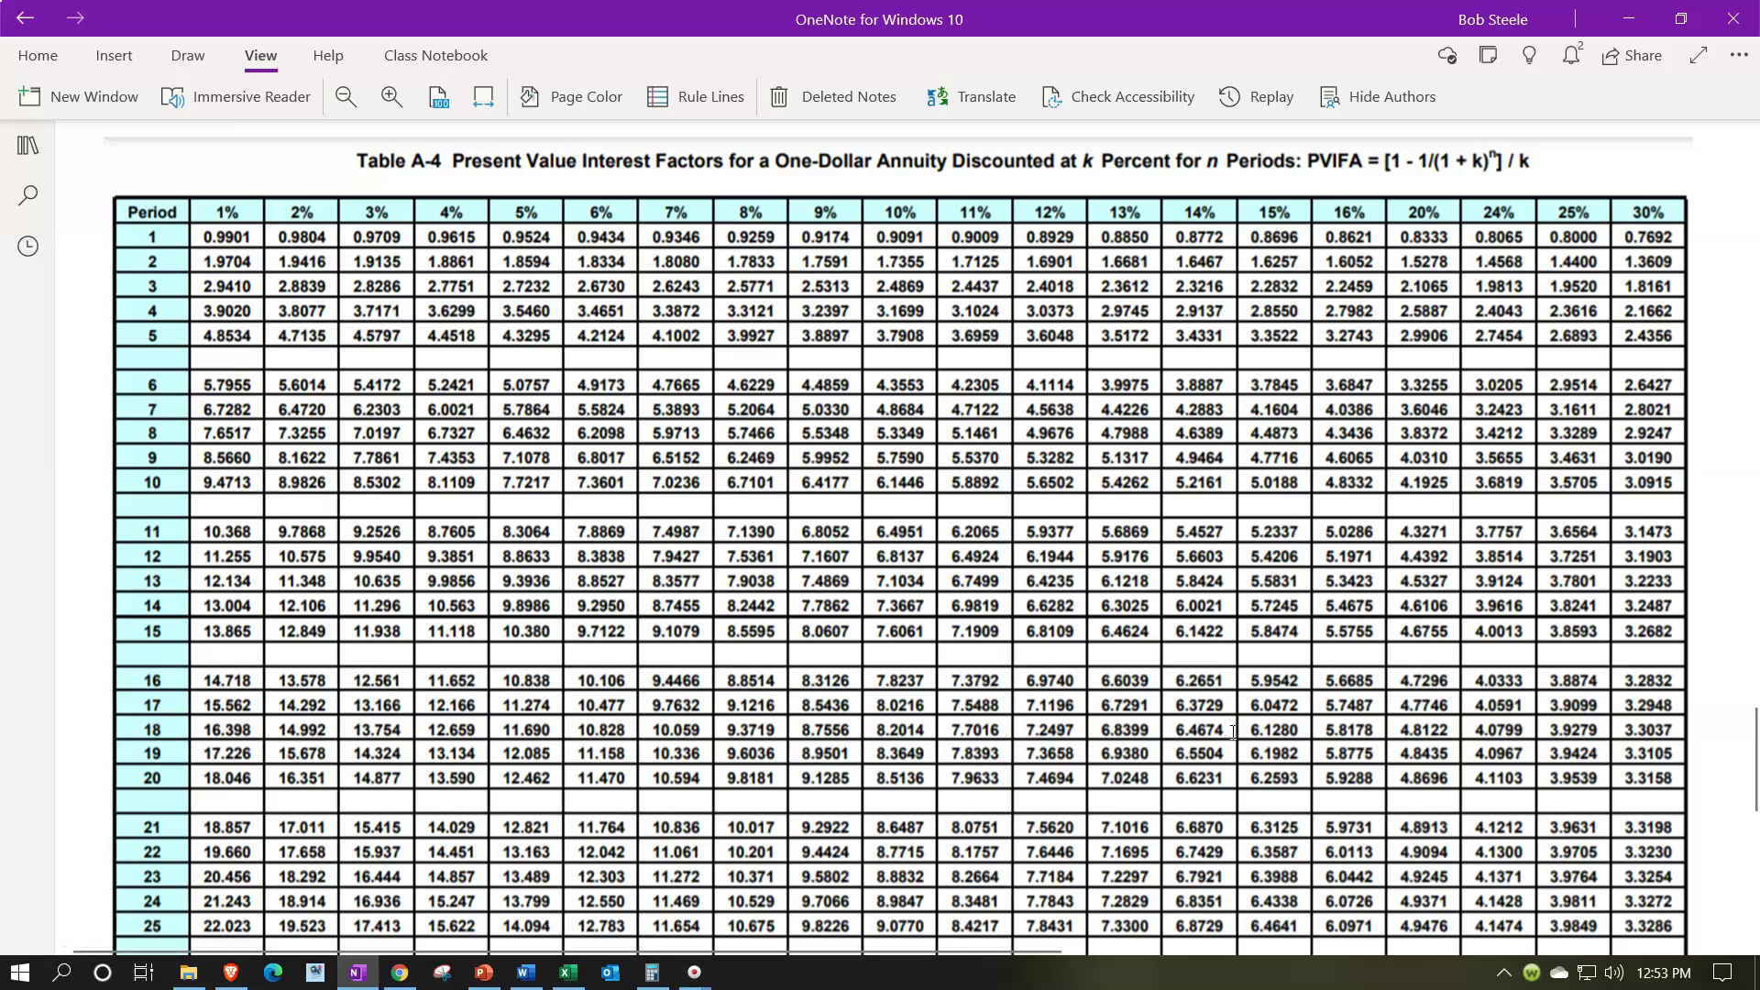
{"action": "scroll", "coordinate": [1233, 731], "scroll_direction": "up", "scroll_amount": 6}
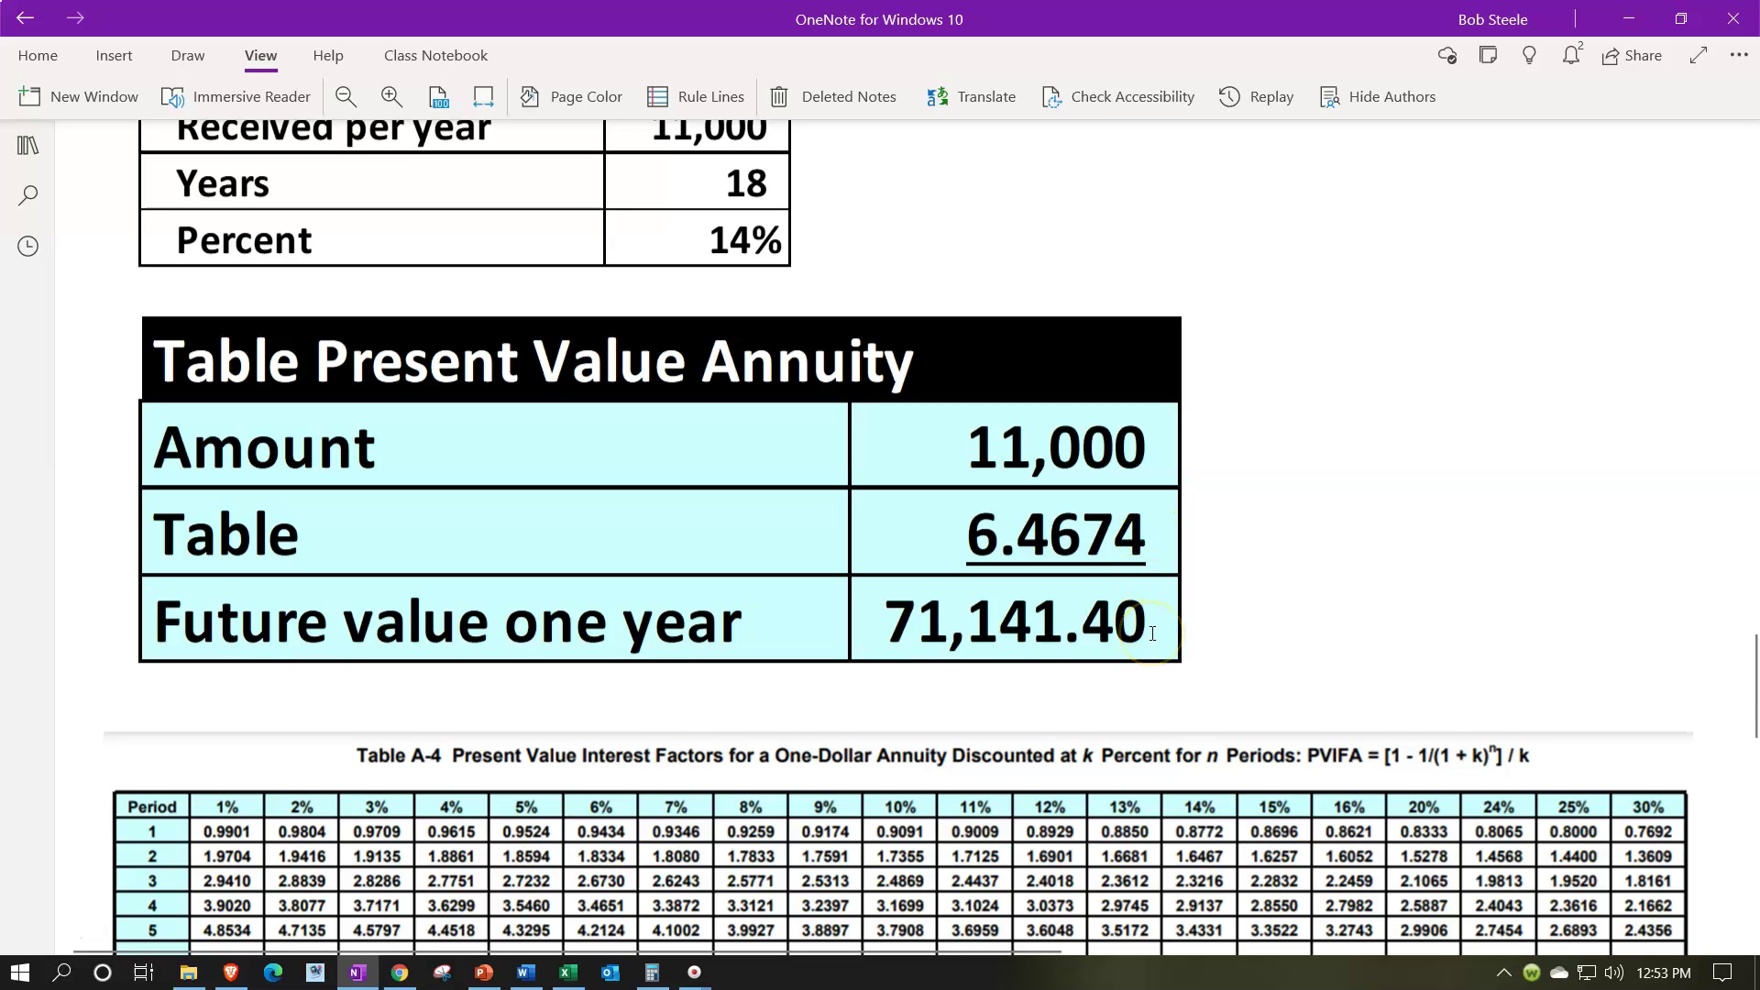
{"action": "scroll", "coordinate": [1152, 632], "scroll_direction": "up", "scroll_amount": 5}
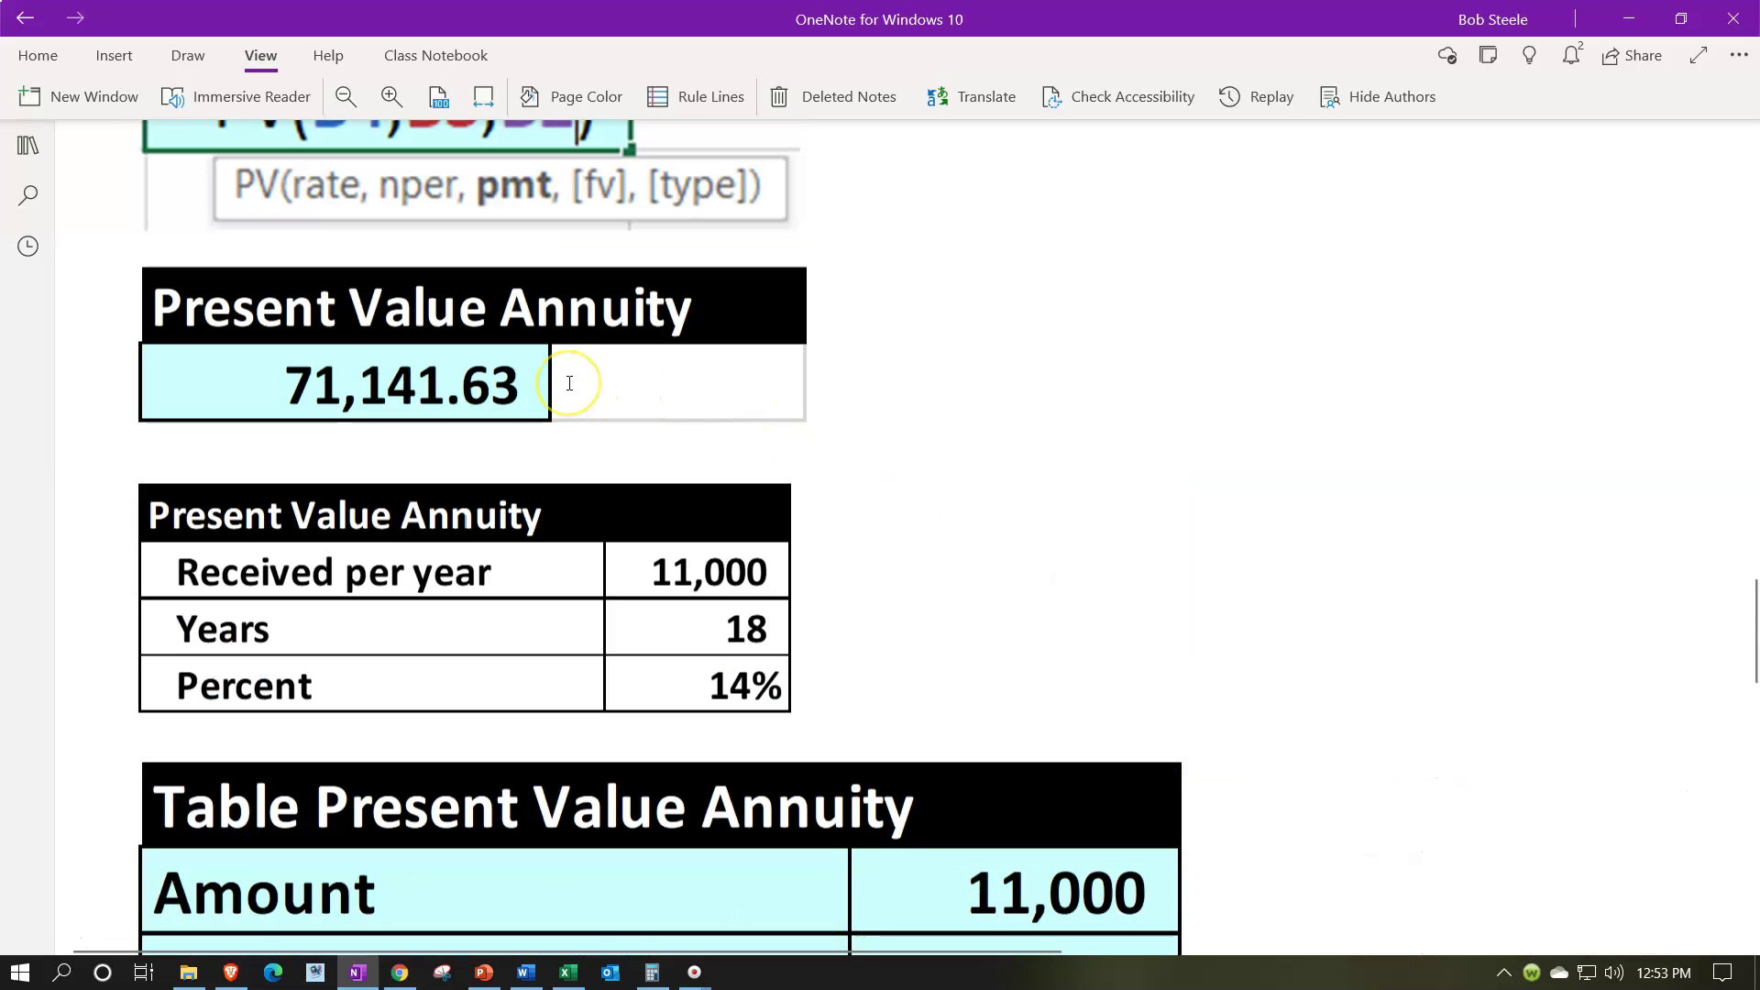
{"action": "scroll", "coordinate": [623, 532], "scroll_direction": "down", "scroll_amount": 3}
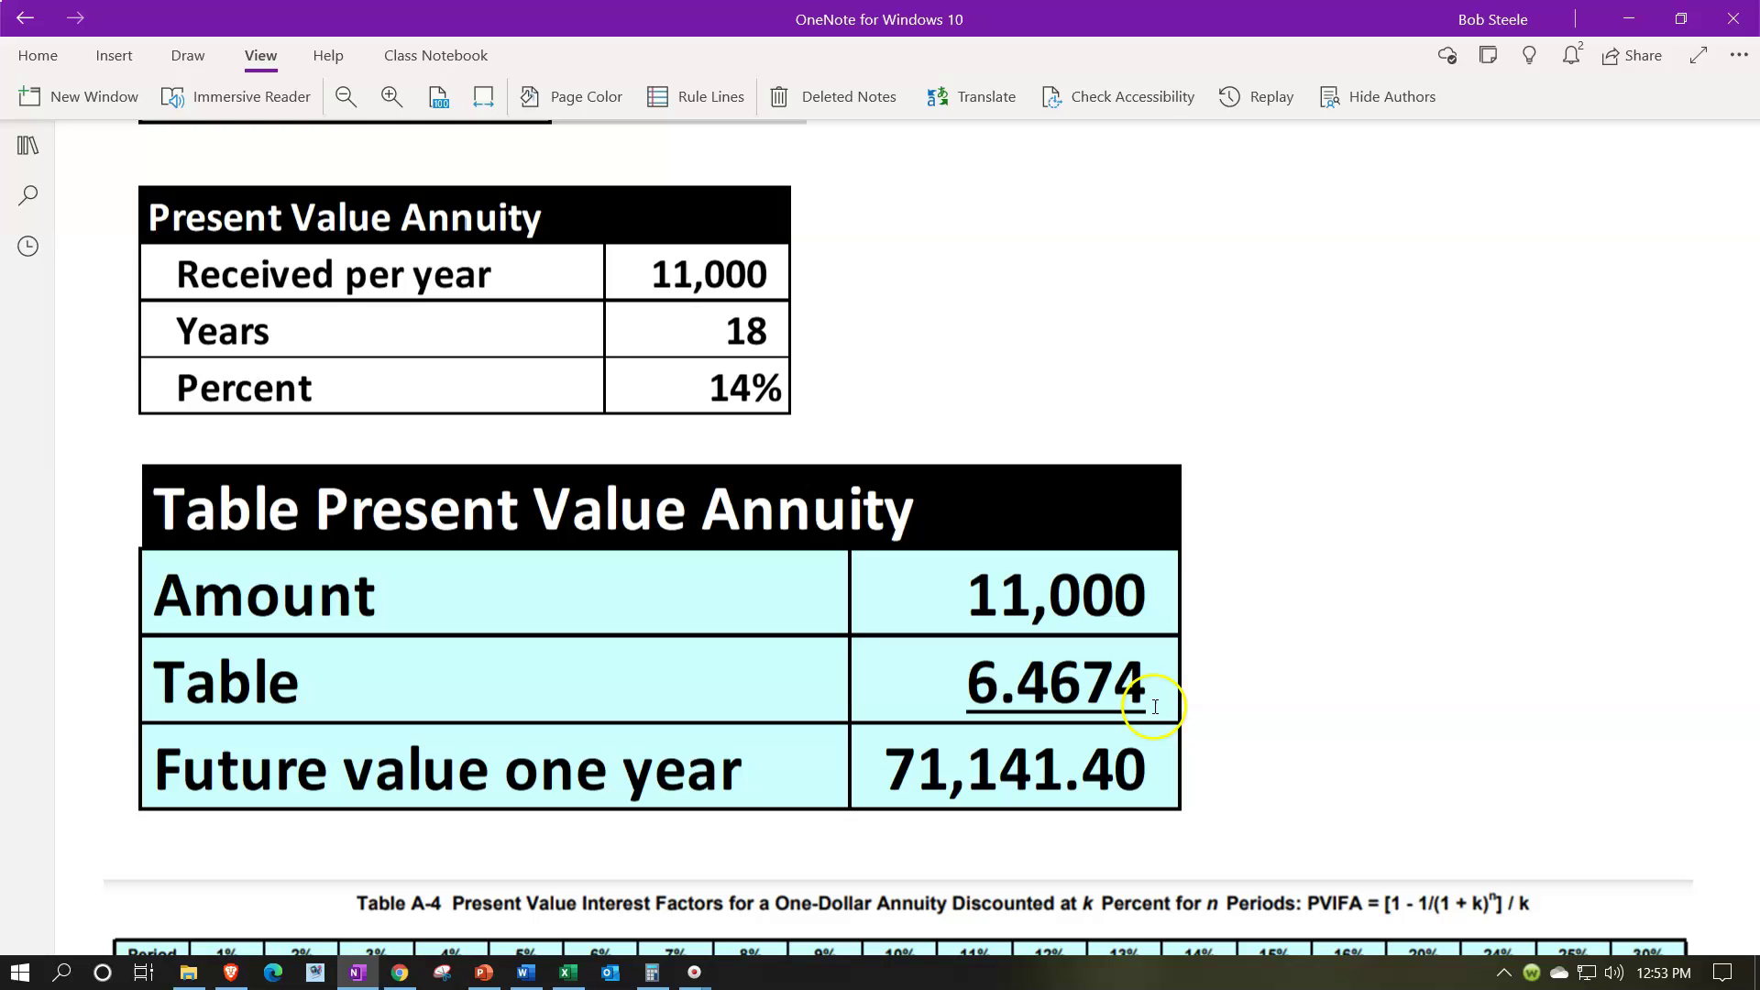
{"action": "scroll", "coordinate": [1154, 707], "scroll_direction": "down", "scroll_amount": 2}
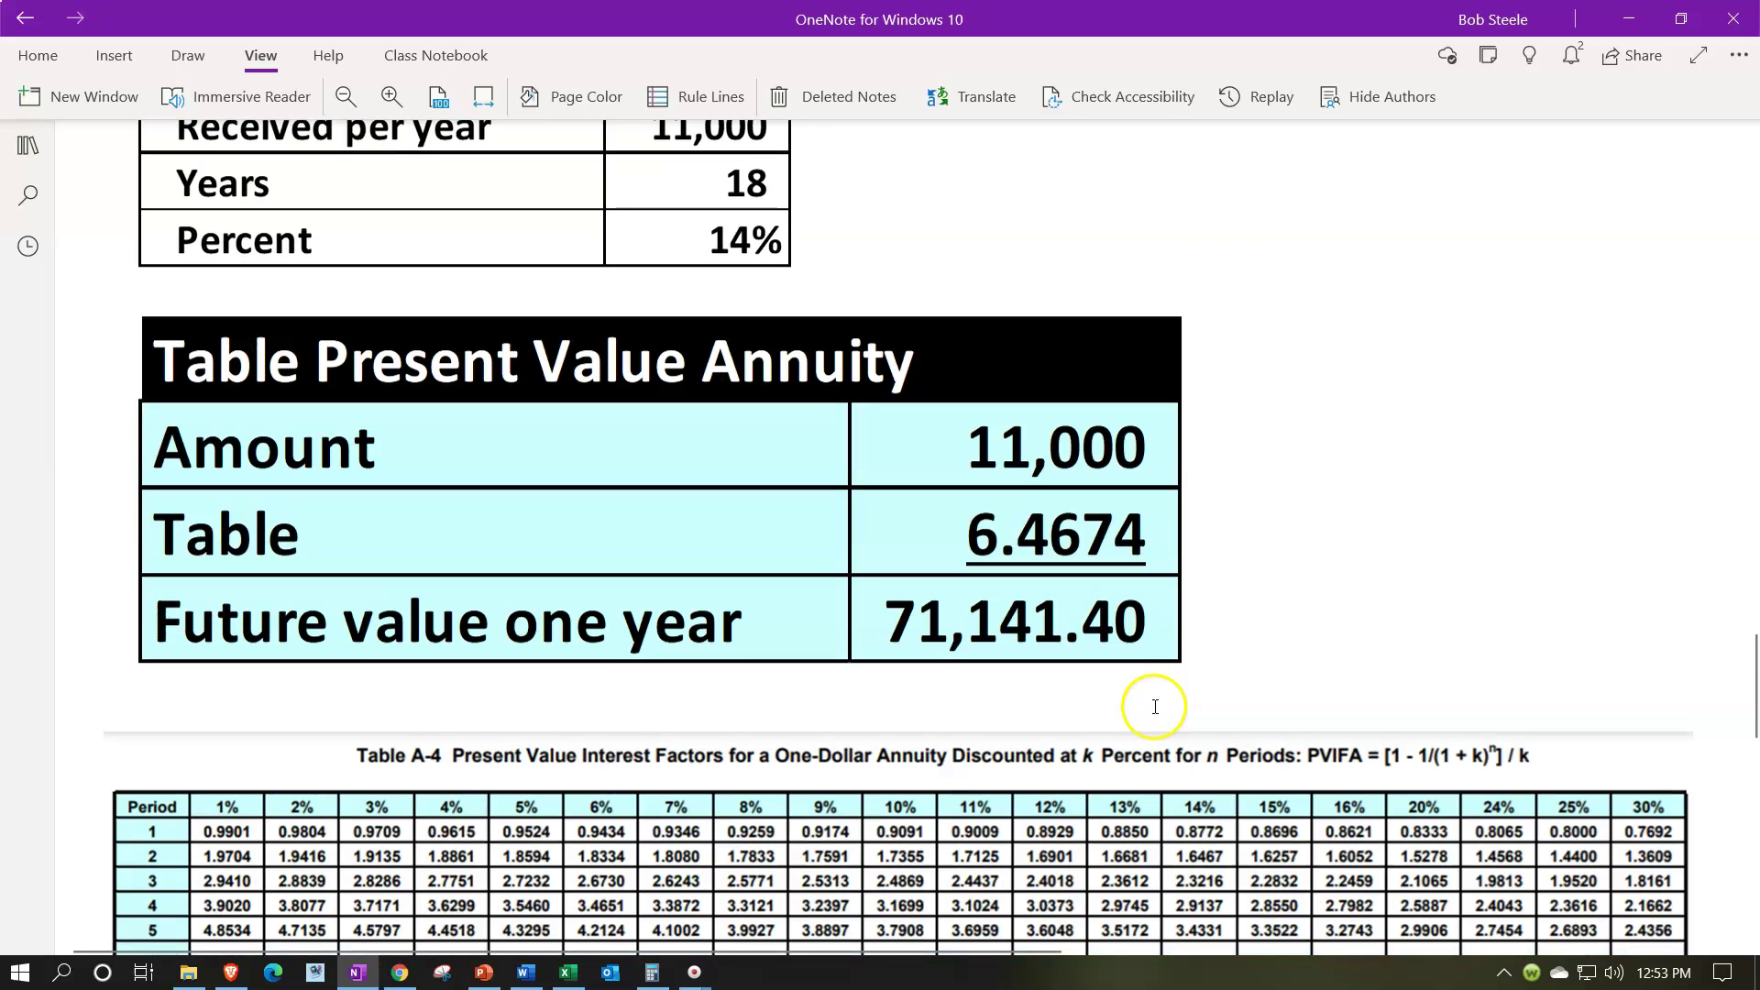